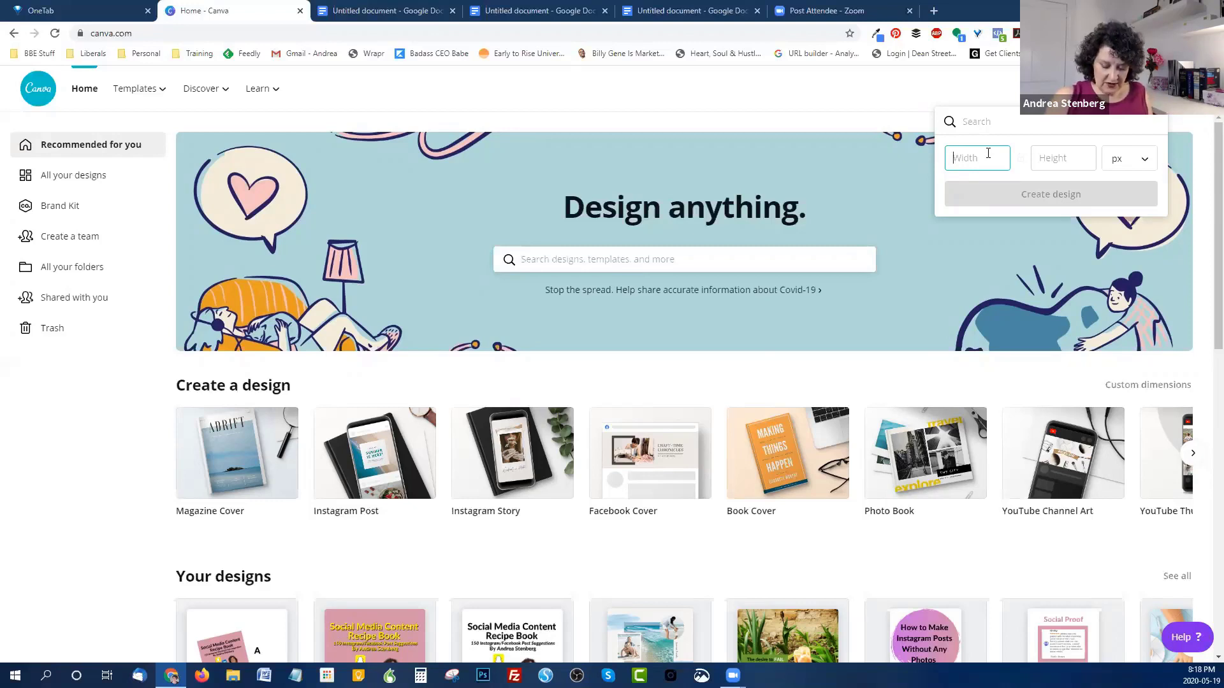
Step: Create a blank custom design of 1080 × 1350 px
{"action": "type", "text": "10"}
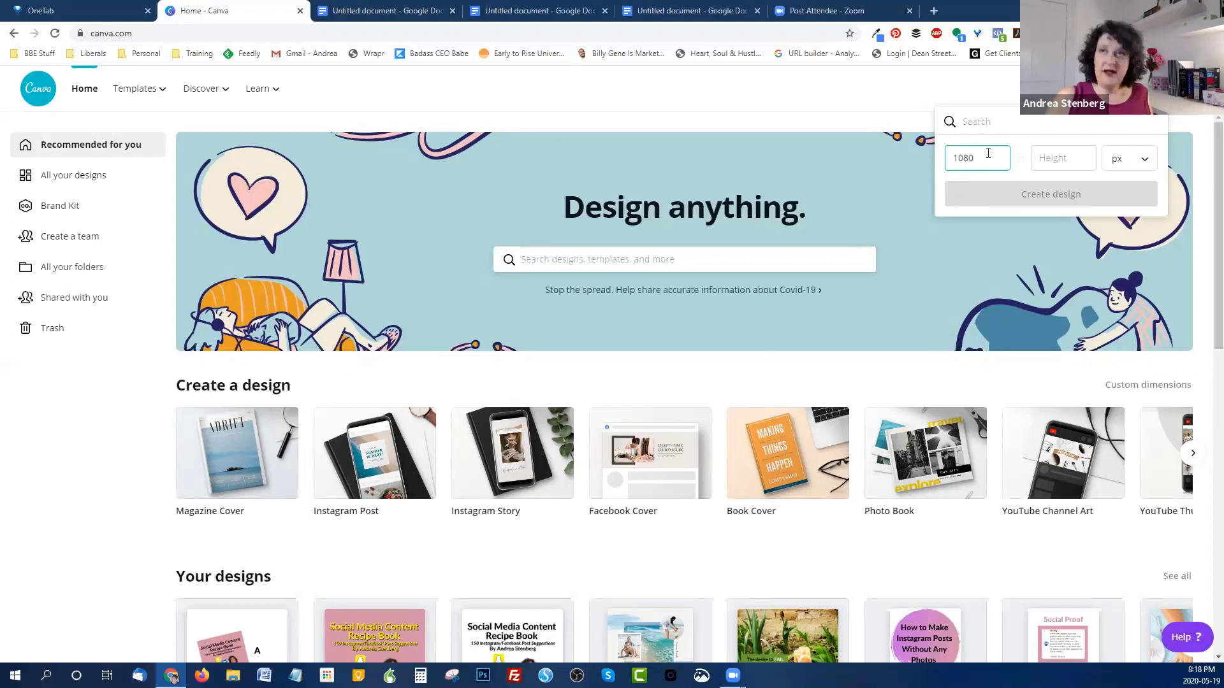
{"action": "type", "text": "80"}
{"action": "key", "text": "Tab"}
{"action": "type", "text": "1"}
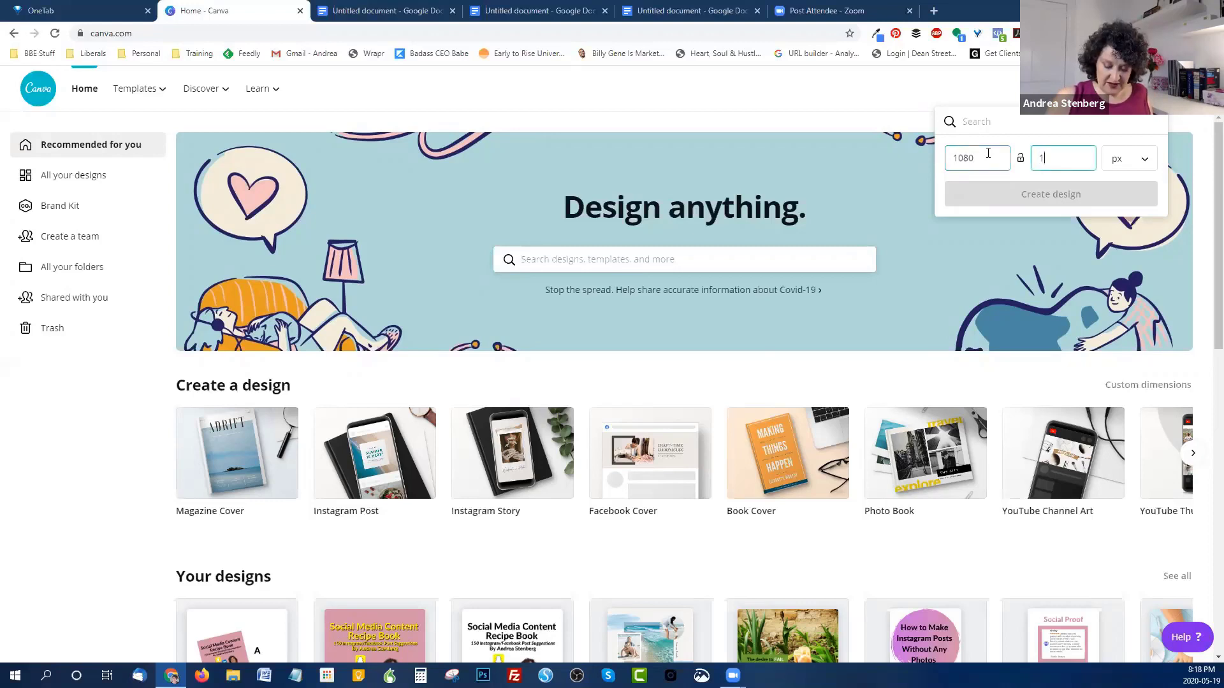
{"action": "type", "text": "350"}
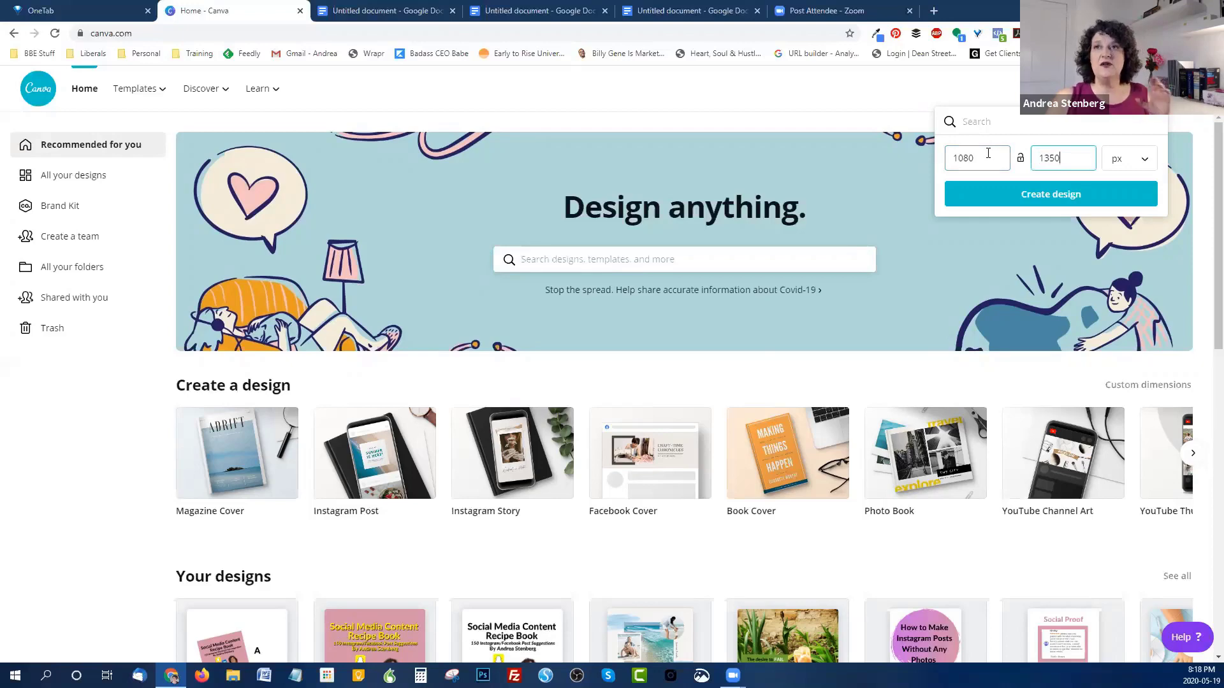
{"action": "left_click", "coordinate": [1066, 201]}
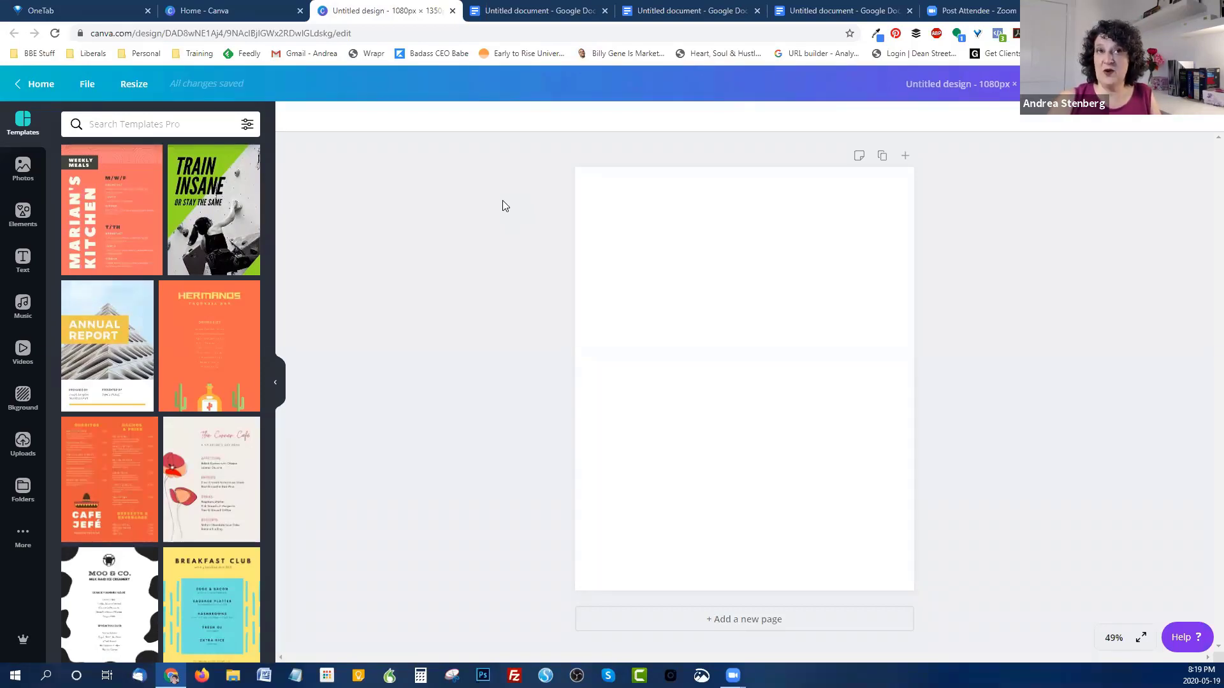
Step: Add the pink-to-orange brush-stroke element from Recently Used and stretch it to about 1080 × 795 px
{"action": "left_click", "coordinate": [23, 215]}
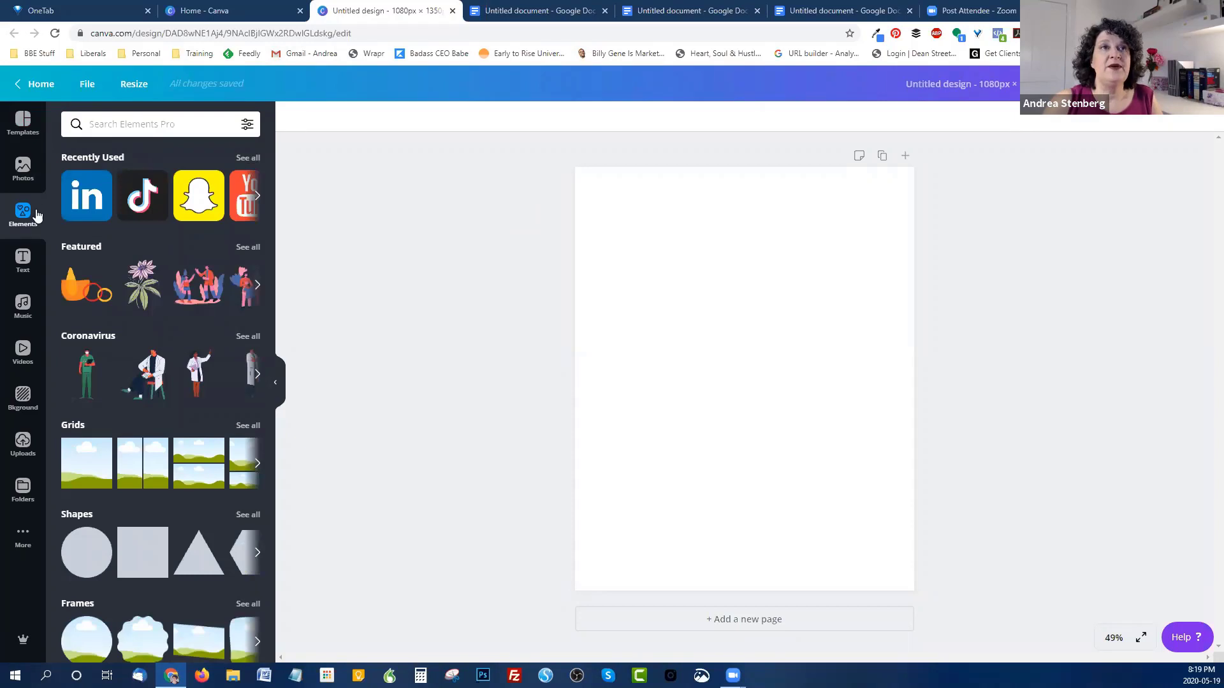
{"action": "left_click", "coordinate": [249, 158]}
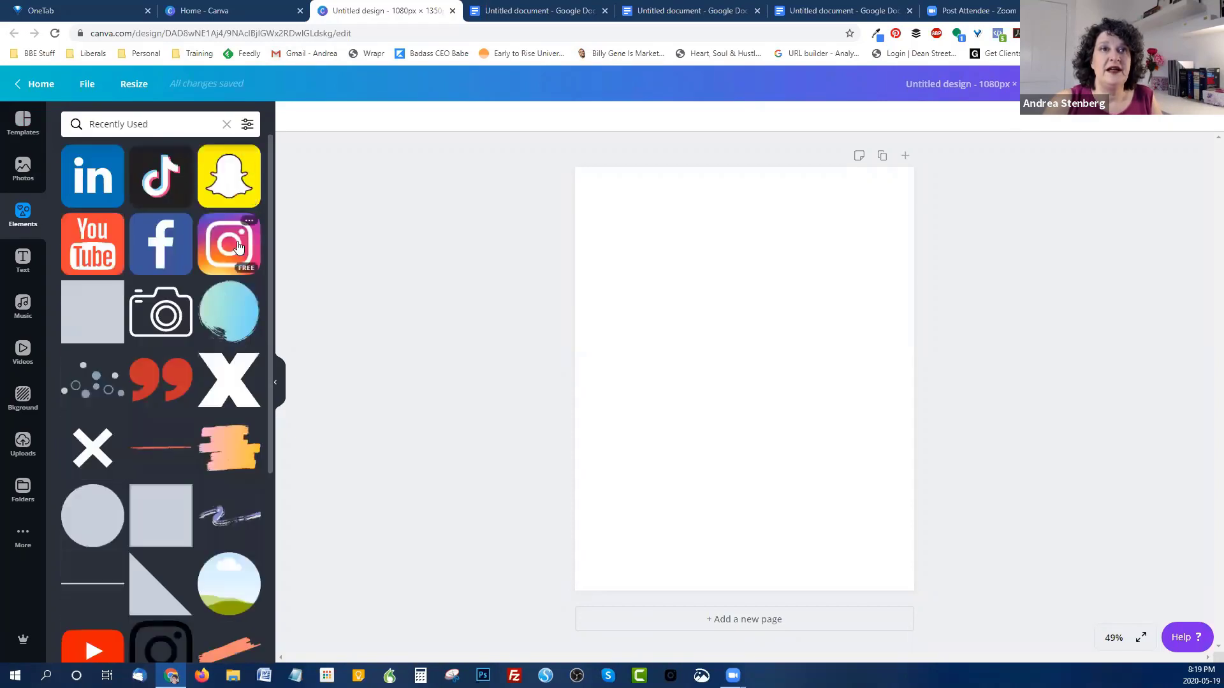
{"action": "scroll", "coordinate": [233, 255], "scroll_direction": "down", "scroll_amount": 1}
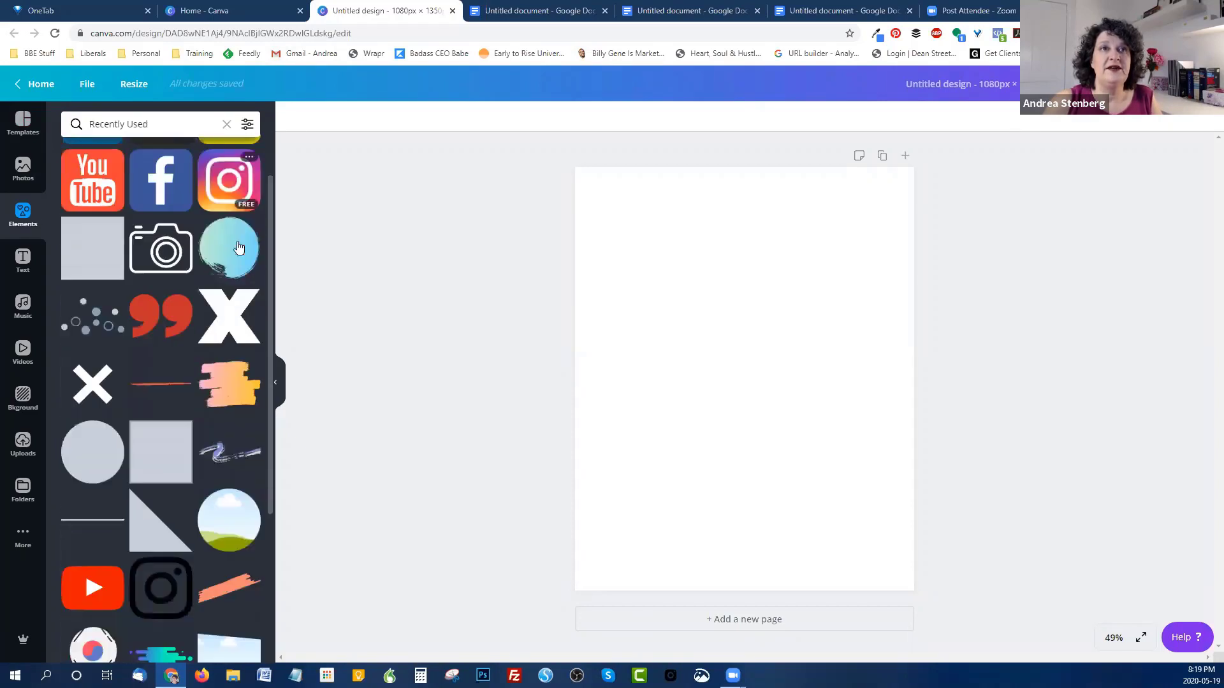
{"action": "left_click", "coordinate": [230, 392]}
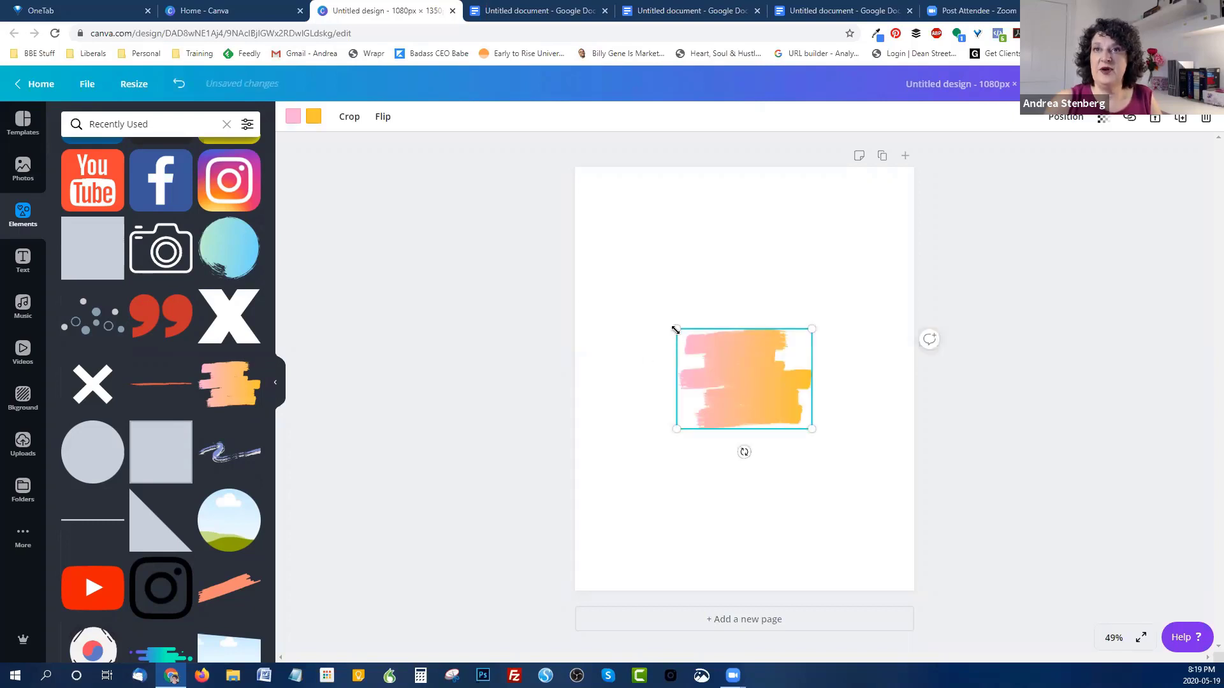
{"action": "mouse_move", "coordinate": [675, 330]}
{"action": "left_mouse_down"}
{"action": "mouse_move", "coordinate": [642, 262]}
{"action": "mouse_move", "coordinate": [602, 220]}
{"action": "left_mouse_up"}
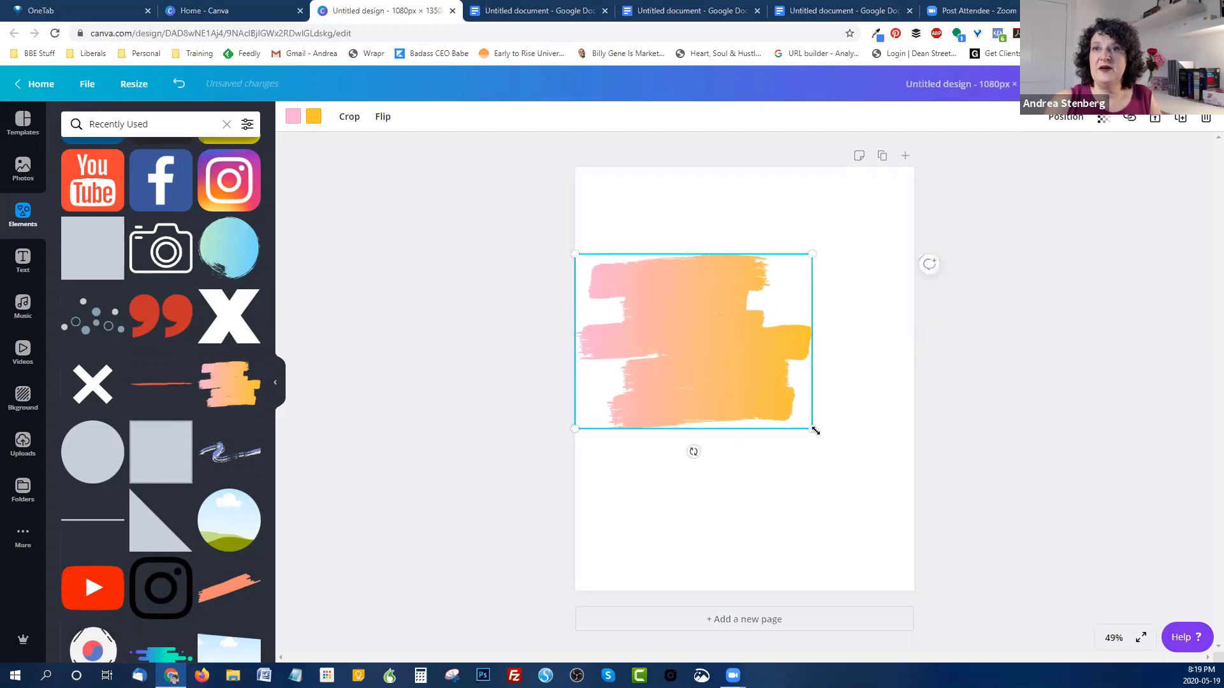
{"action": "left_click_drag", "start_coordinate": [812, 429], "coordinate": [910, 522]}
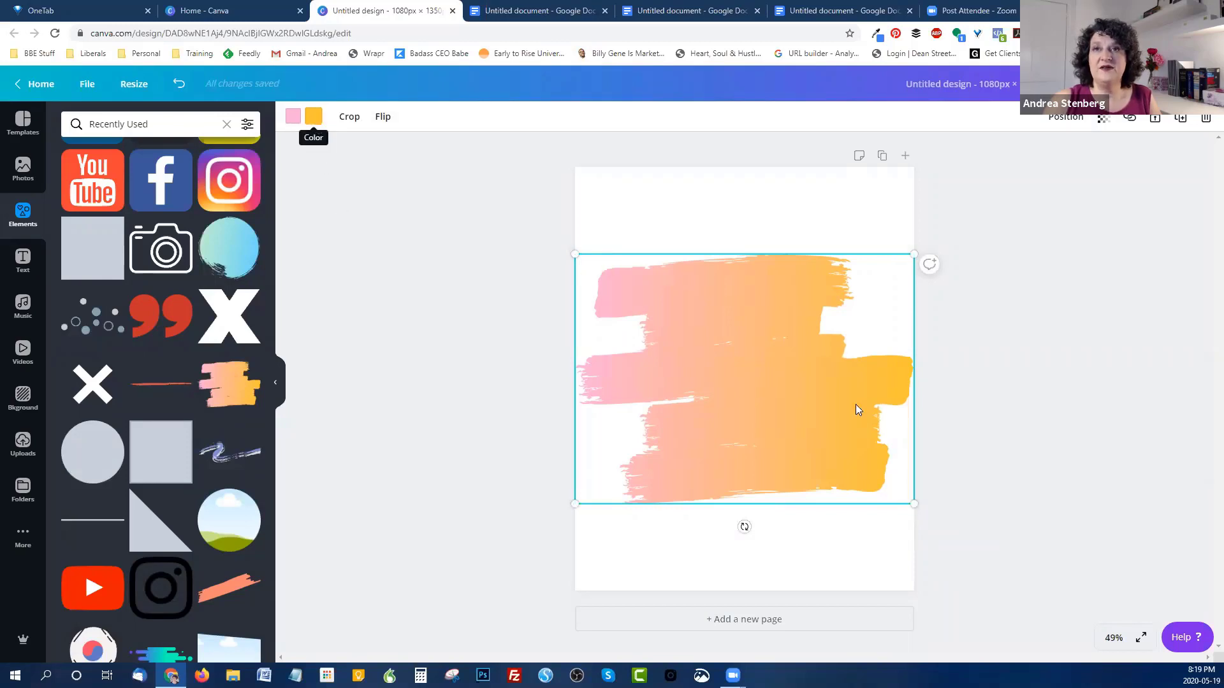
Step: Turn the stroke's yellow end pink and try hot pink, orchid, violet and brand pink on its left end
{"action": "left_click", "coordinate": [313, 119]}
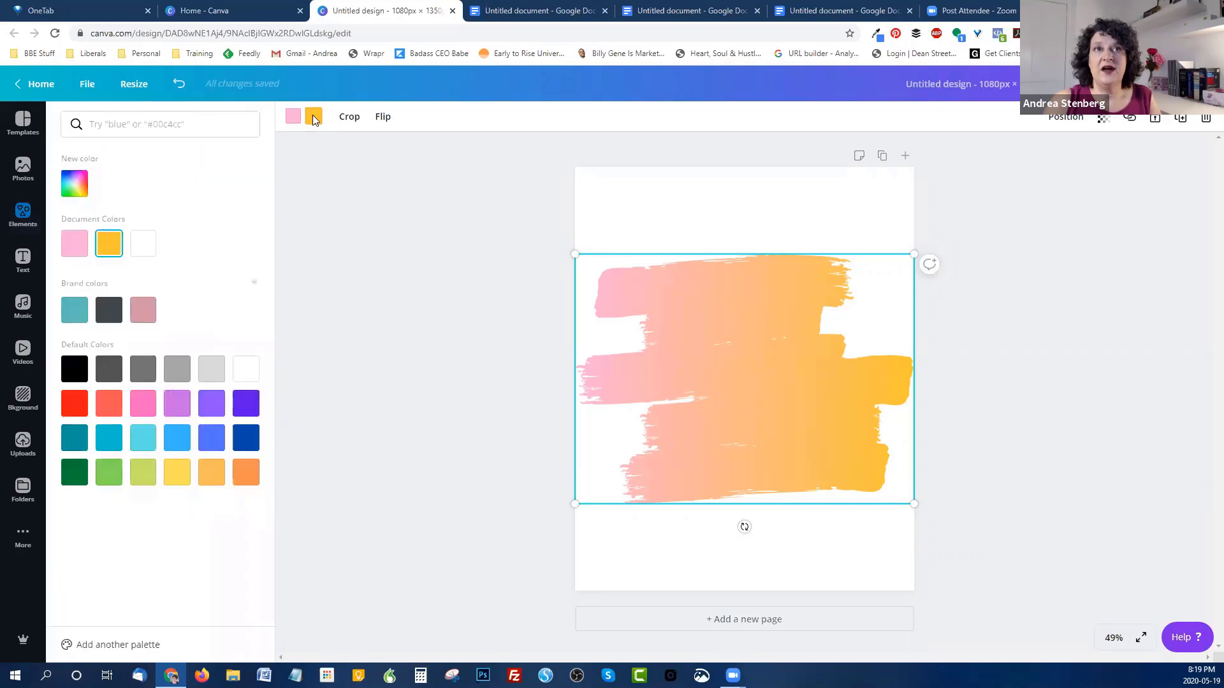
{"action": "left_click", "coordinate": [142, 311]}
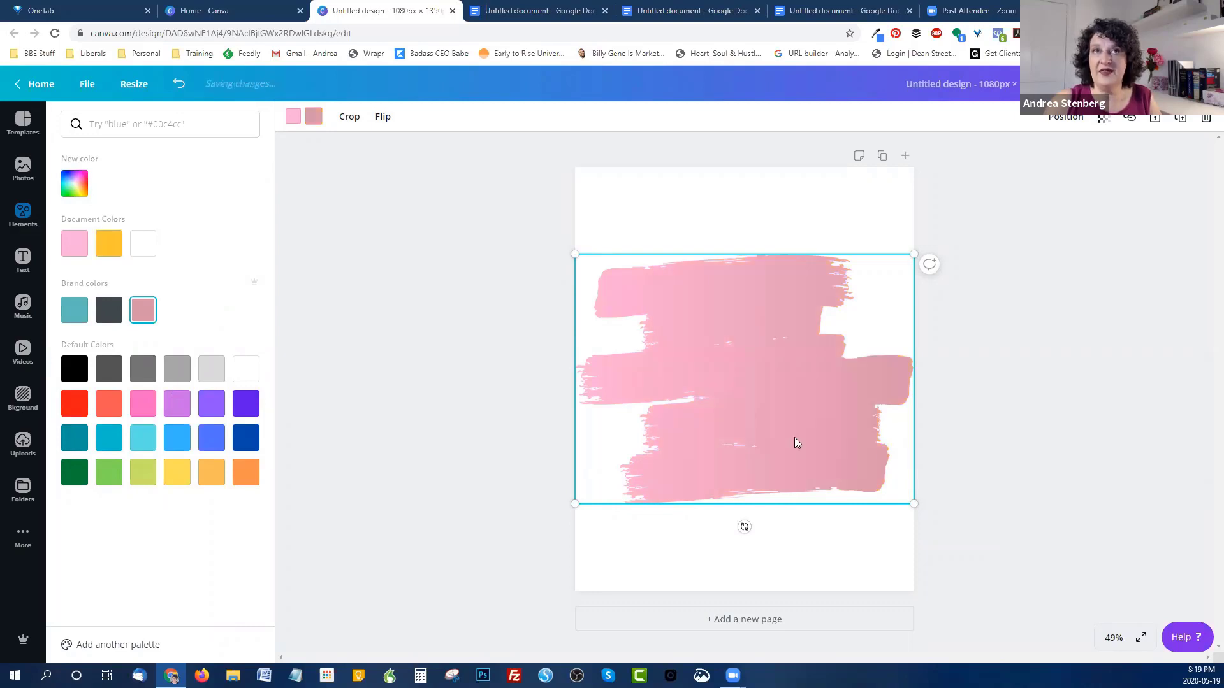
{"action": "left_click", "coordinate": [293, 116]}
{"action": "left_click", "coordinate": [143, 404]}
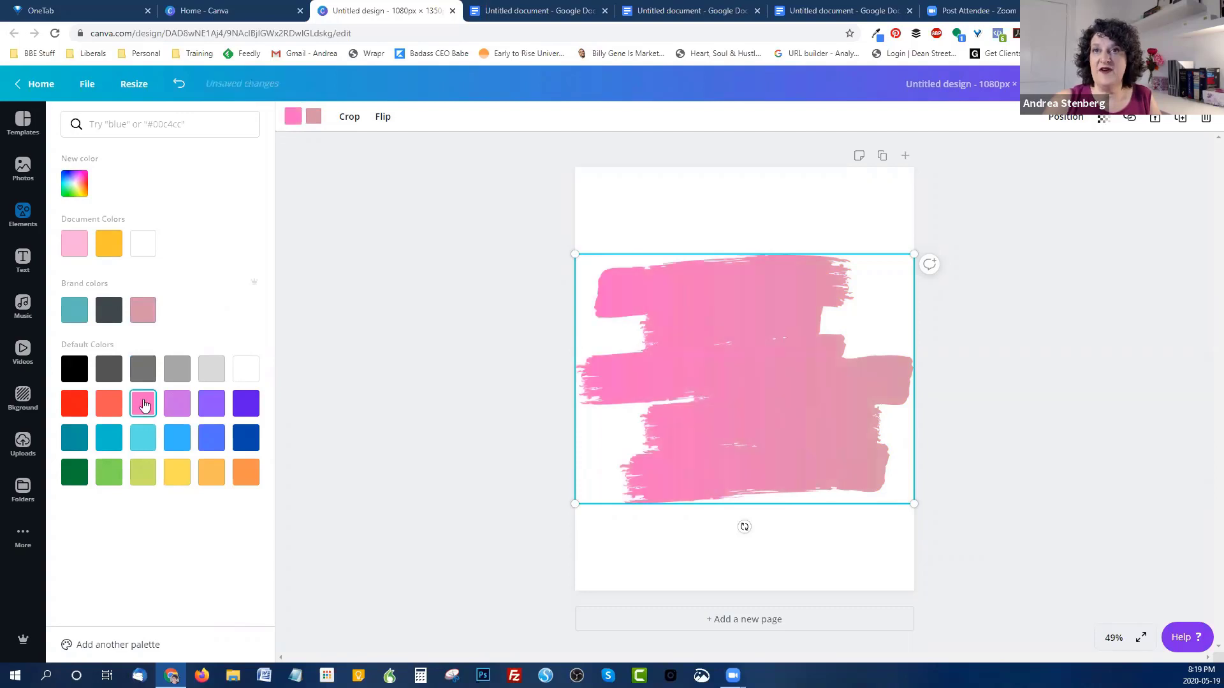
{"action": "left_click", "coordinate": [172, 406]}
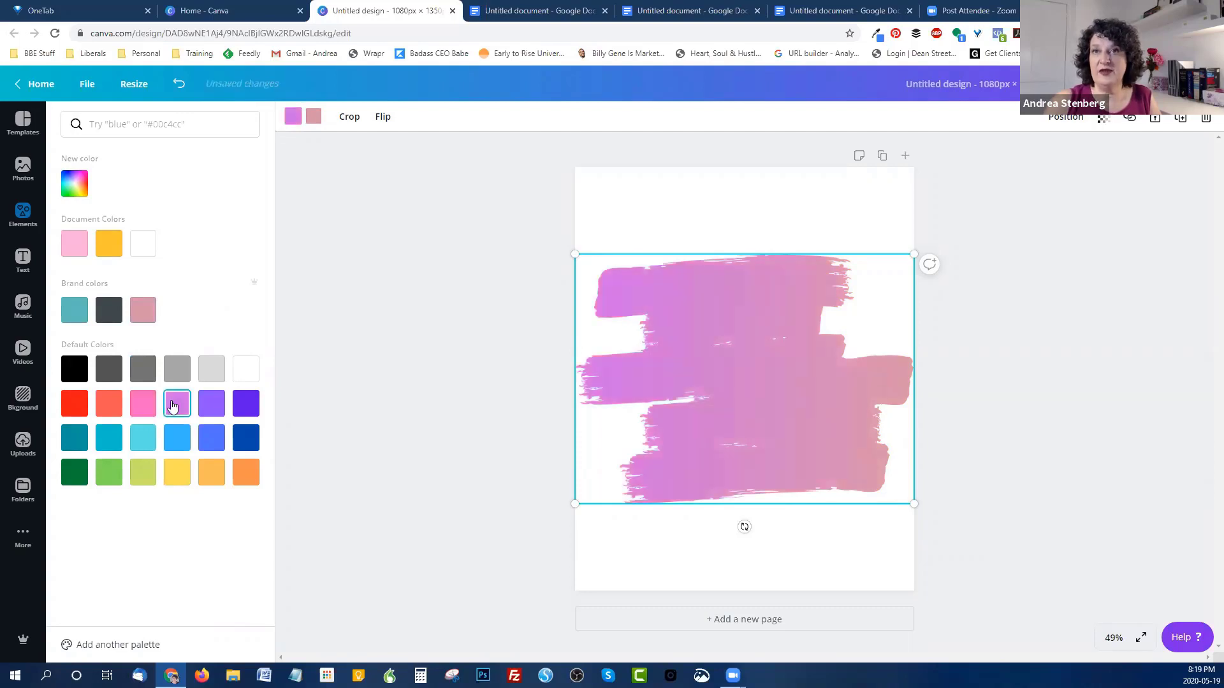
{"action": "left_click", "coordinate": [213, 408]}
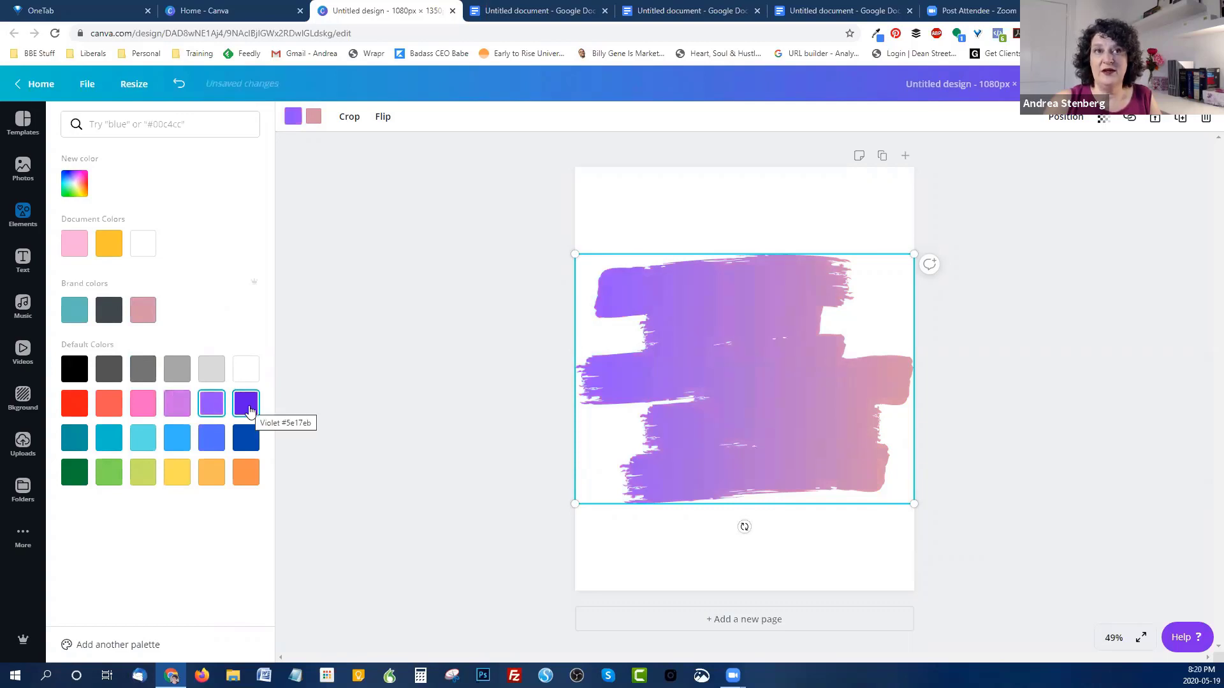
{"action": "left_click", "coordinate": [141, 317]}
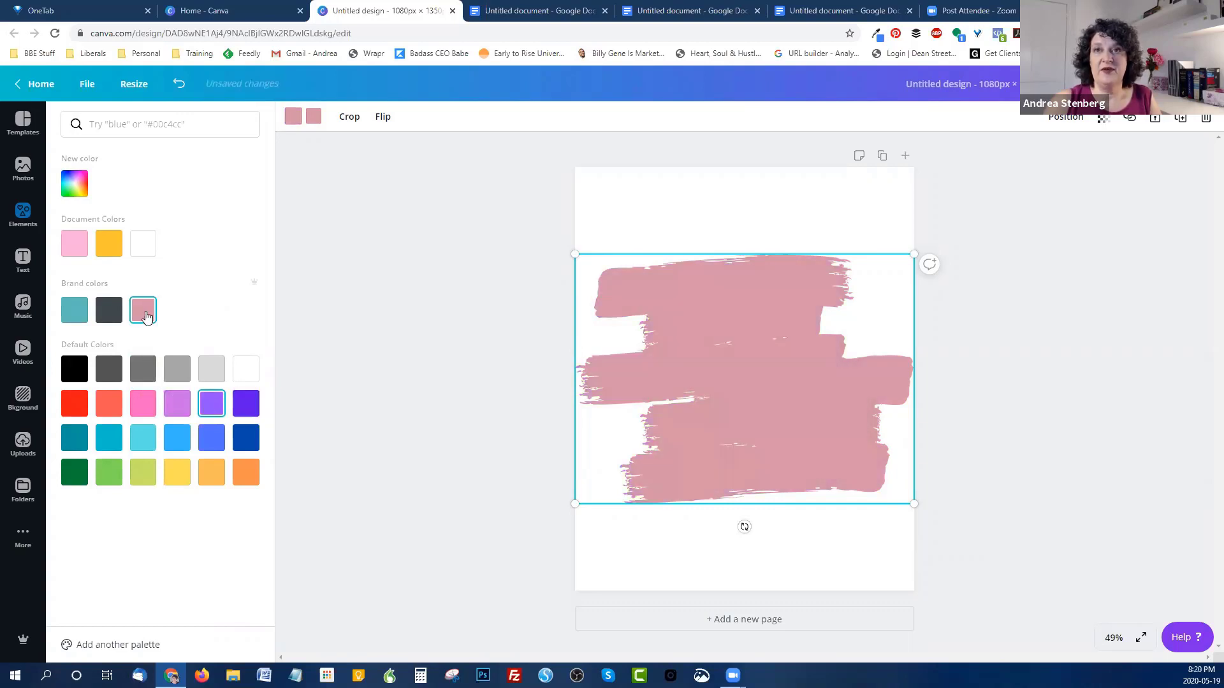
Step: Make the stroke's left end dark blue and its right end light cyan
{"action": "left_click", "coordinate": [240, 443]}
{"action": "left_click", "coordinate": [211, 437]}
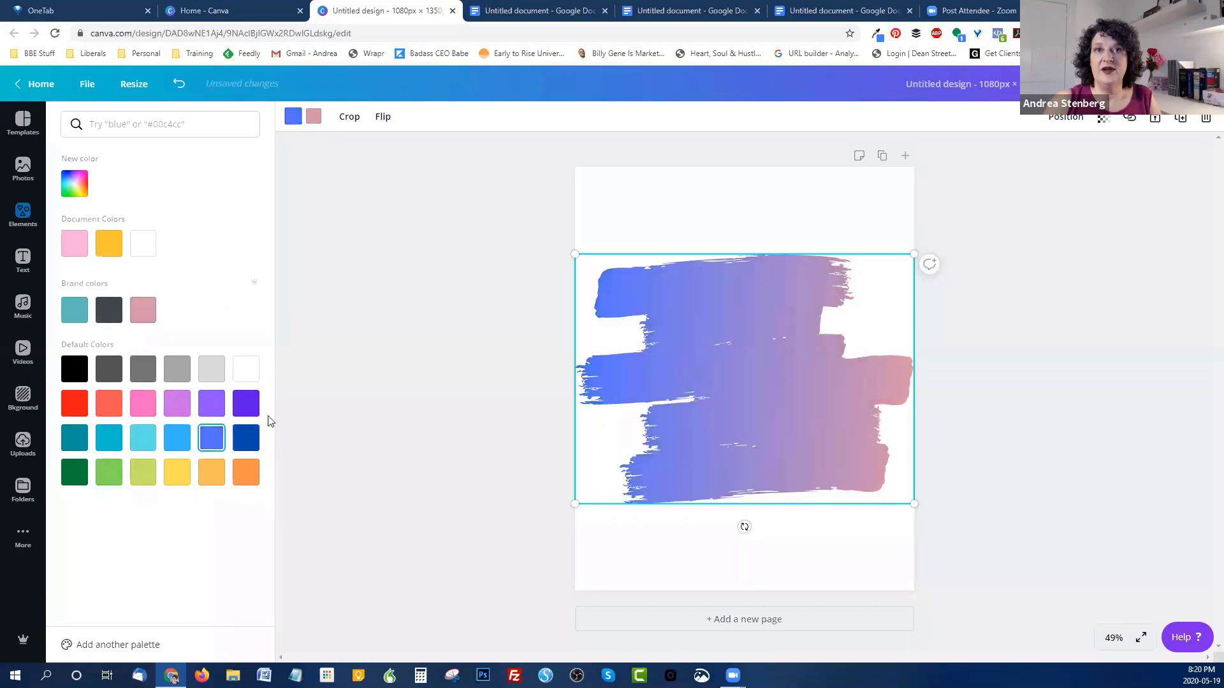
{"action": "left_click", "coordinate": [246, 438]}
{"action": "left_click", "coordinate": [314, 116]}
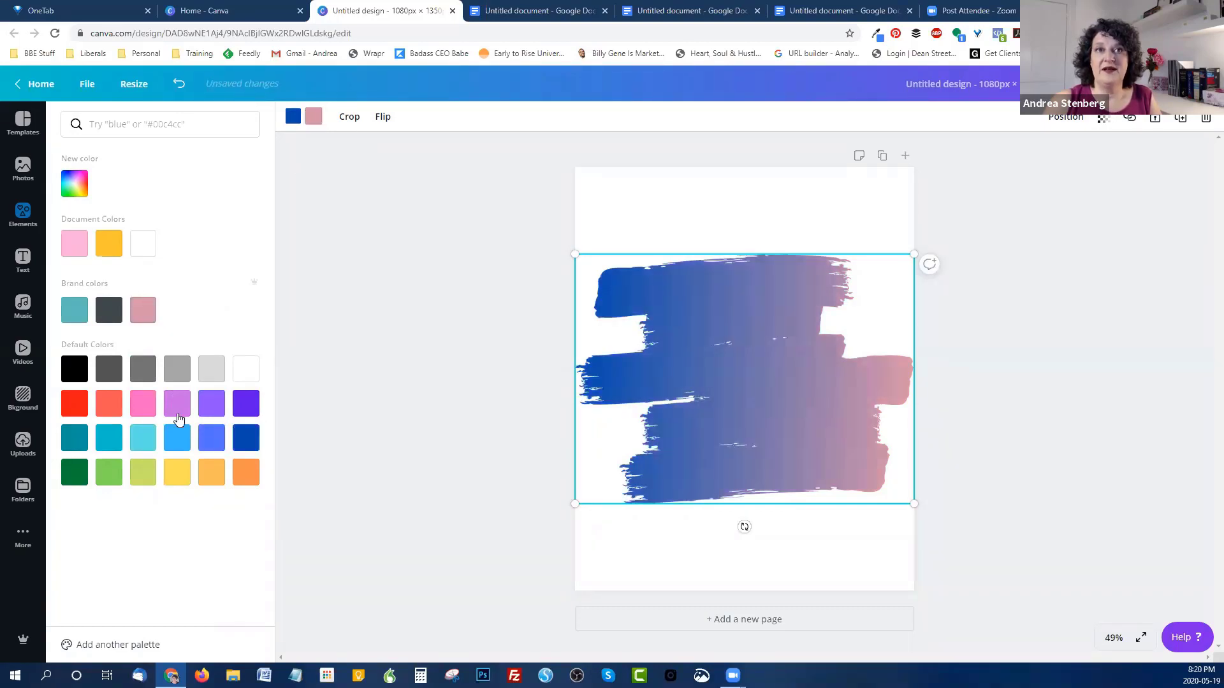
{"action": "left_click", "coordinate": [143, 438]}
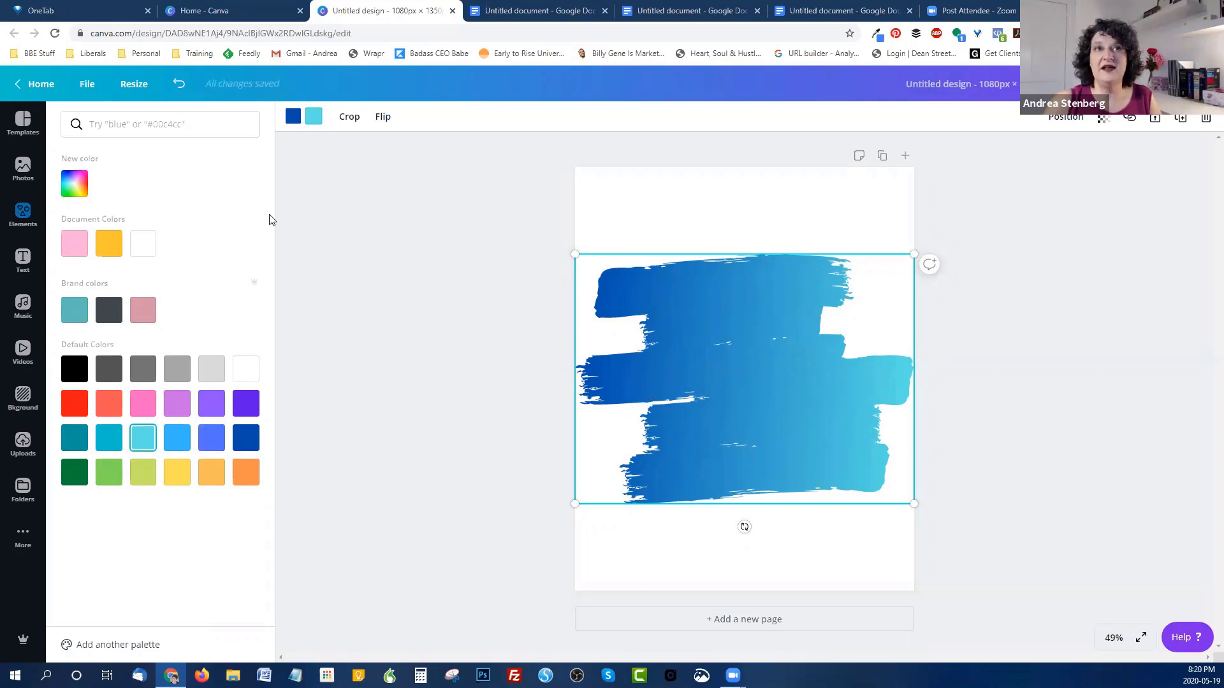
{"action": "left_click", "coordinate": [24, 260]}
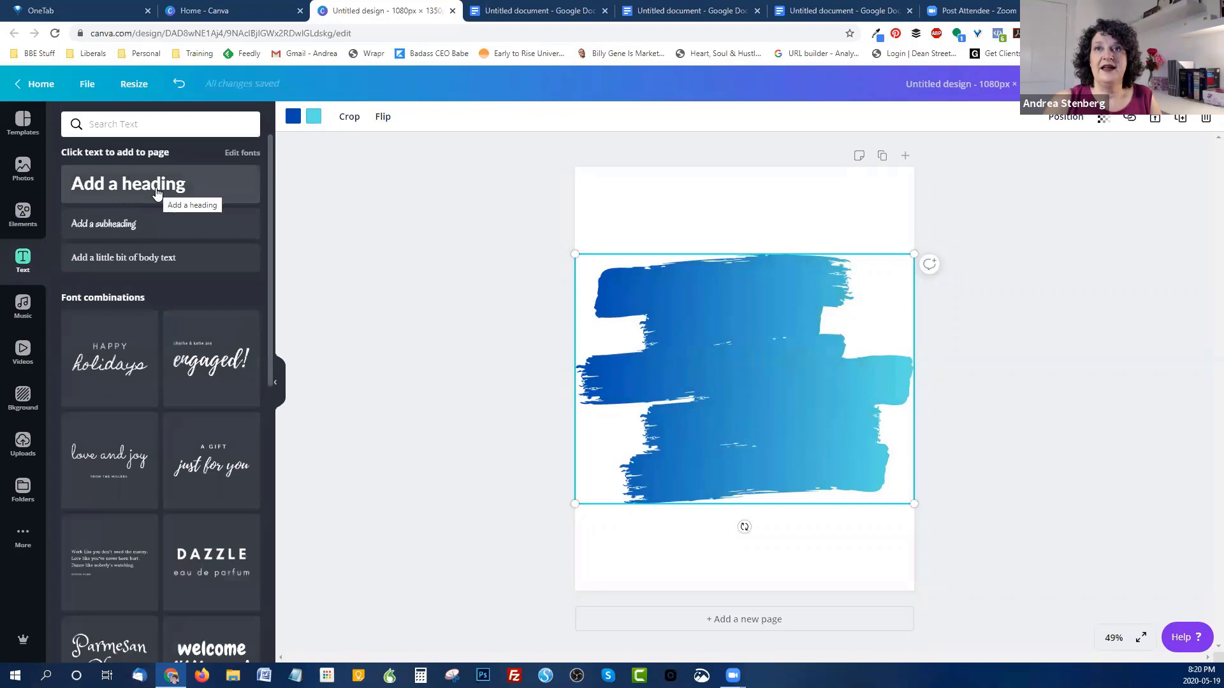
Step: Add a heading reading 'Add your quote here' at size 72 and move it onto the brush stroke
{"action": "left_click", "coordinate": [156, 193]}
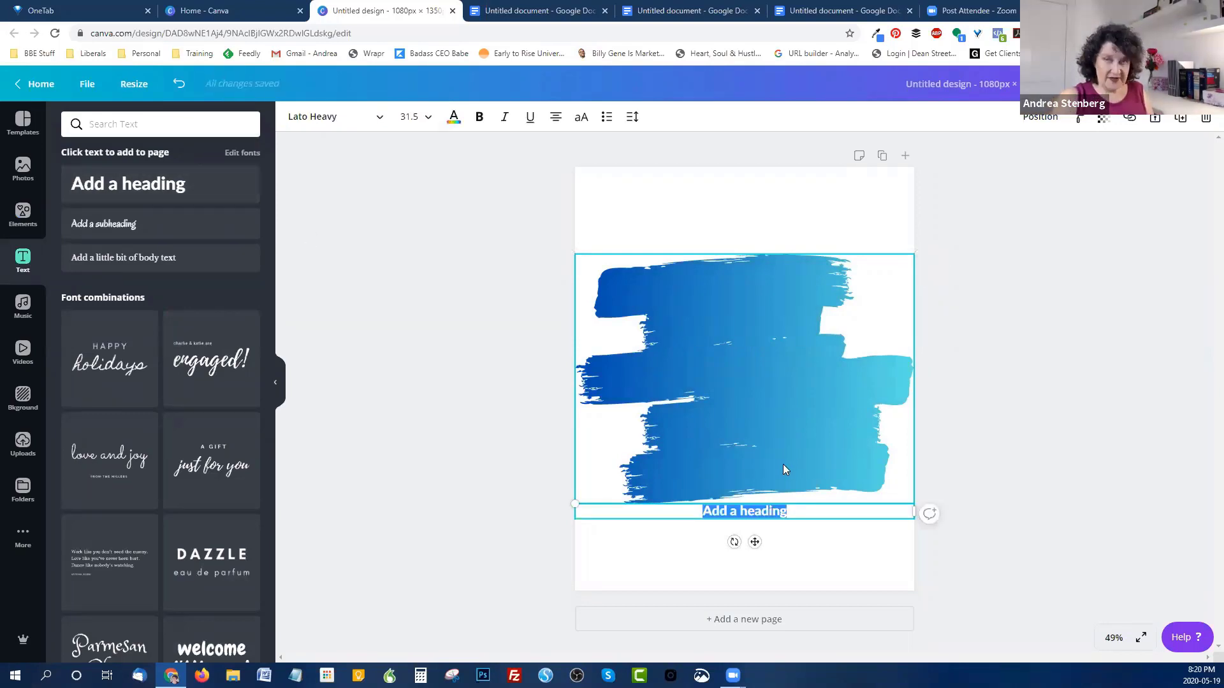
{"action": "type", "text": "Add your"}
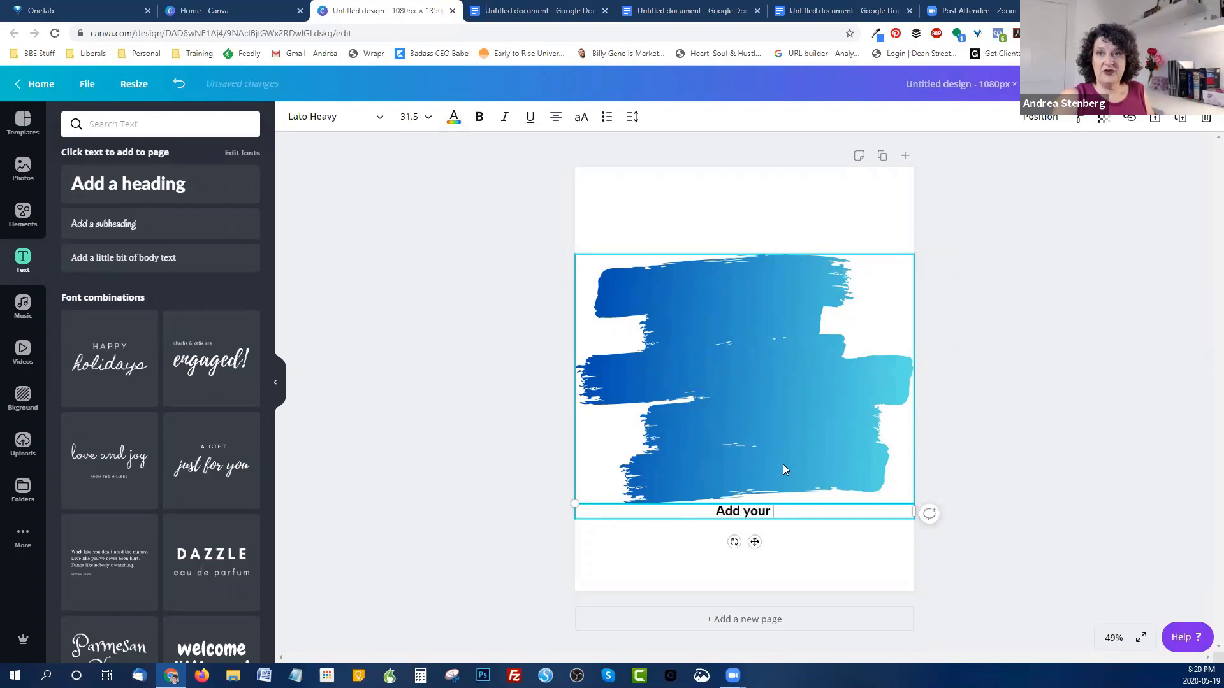
{"action": "type", "text": " quote here"}
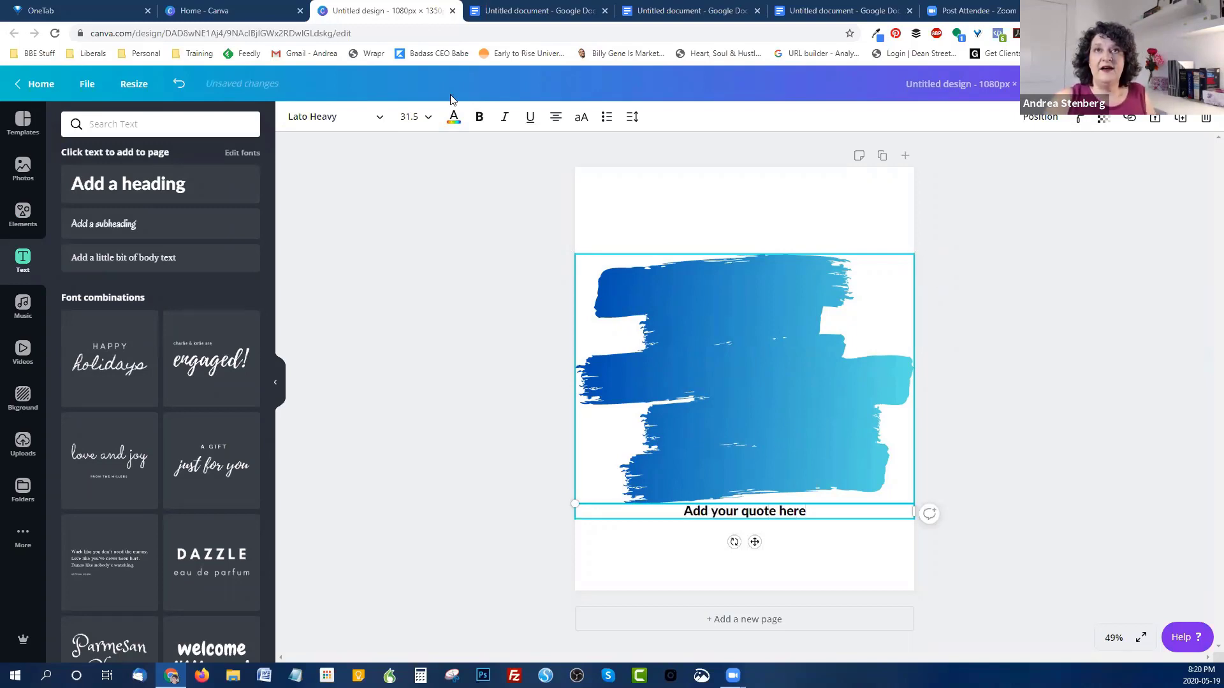
{"action": "left_click", "coordinate": [423, 117]}
{"action": "scroll", "coordinate": [423, 232], "scroll_direction": "down", "scroll_amount": 3}
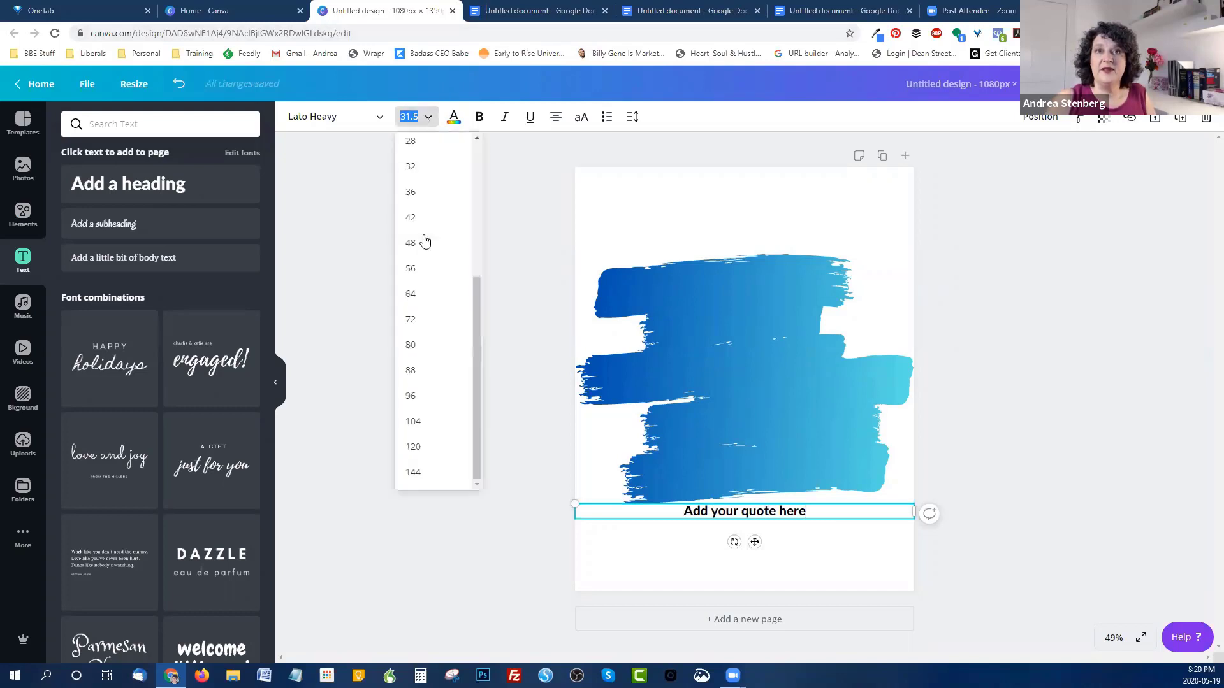
{"action": "left_click", "coordinate": [411, 319]}
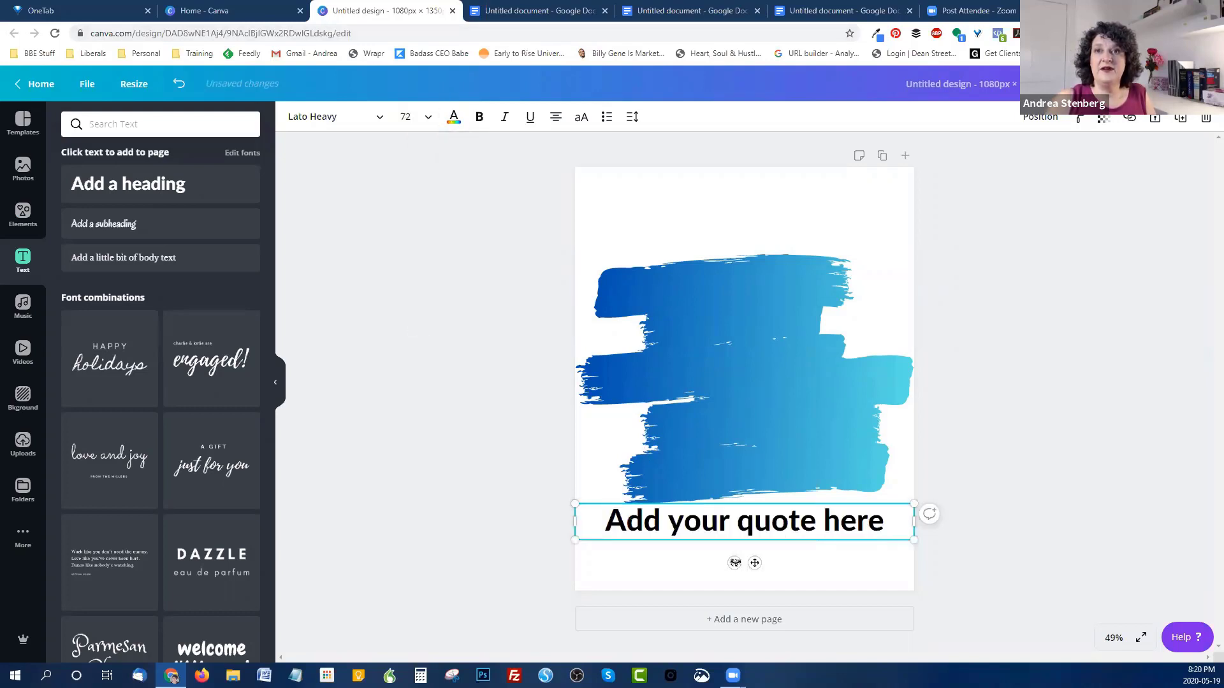
{"action": "mouse_move", "coordinate": [738, 505]}
{"action": "left_mouse_down"}
{"action": "mouse_move", "coordinate": [745, 326]}
{"action": "mouse_move", "coordinate": [738, 355]}
{"action": "left_mouse_up"}
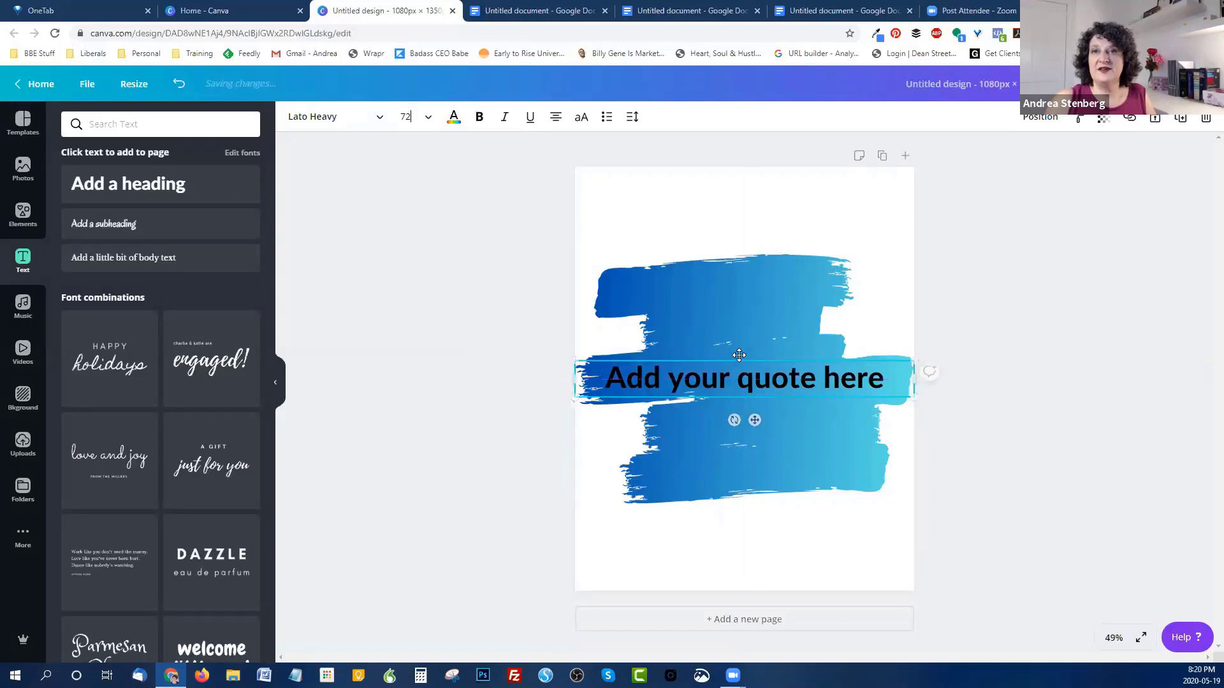
Step: Enlarge the quote to size 104 and raise it to sit centred on the stroke
{"action": "left_click", "coordinate": [764, 380]}
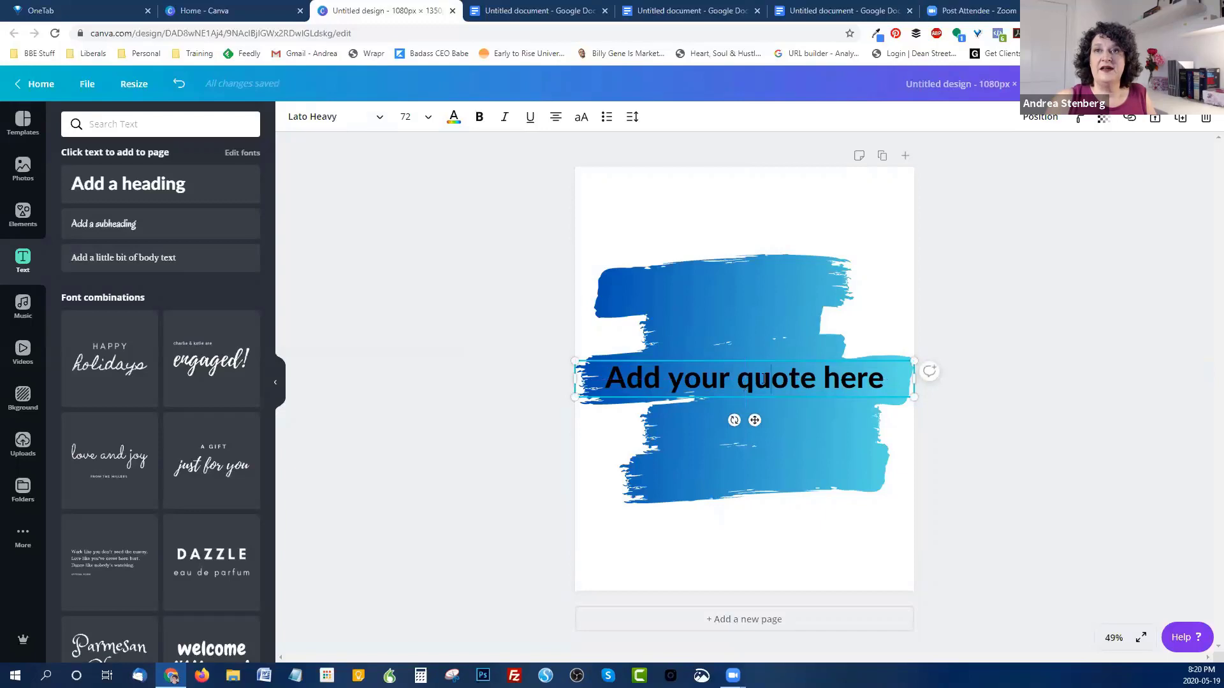
{"action": "left_click", "coordinate": [429, 117]}
{"action": "left_click", "coordinate": [411, 397]}
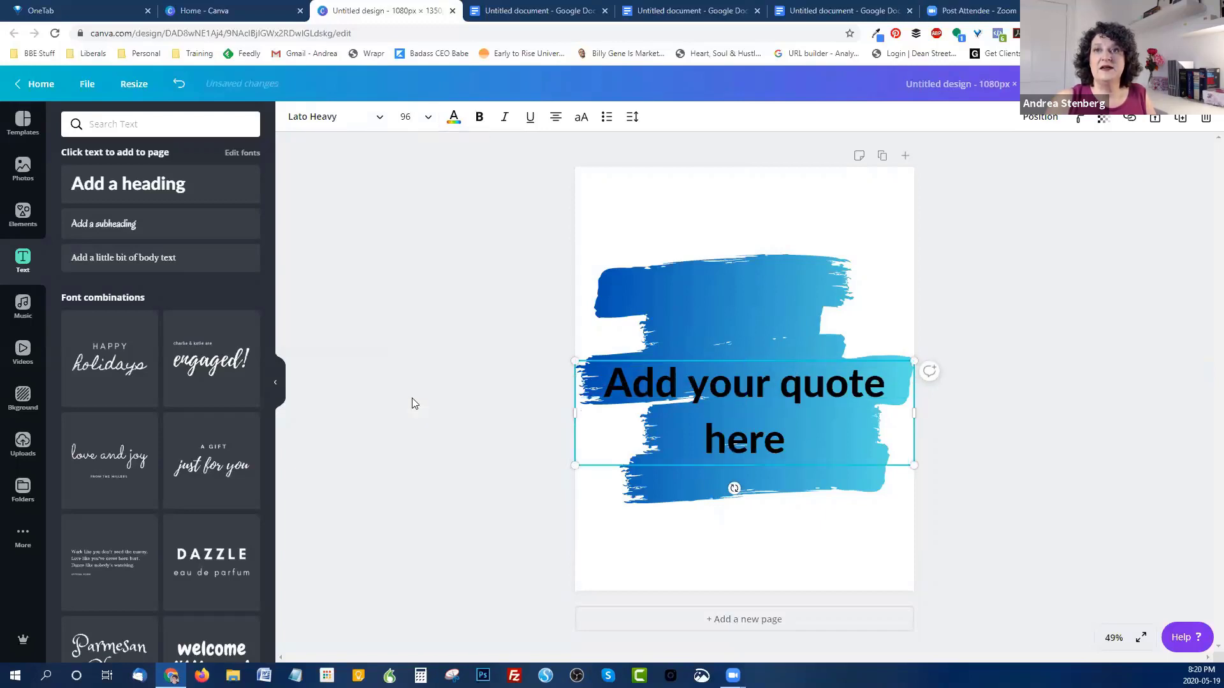
{"action": "left_click", "coordinate": [425, 117]}
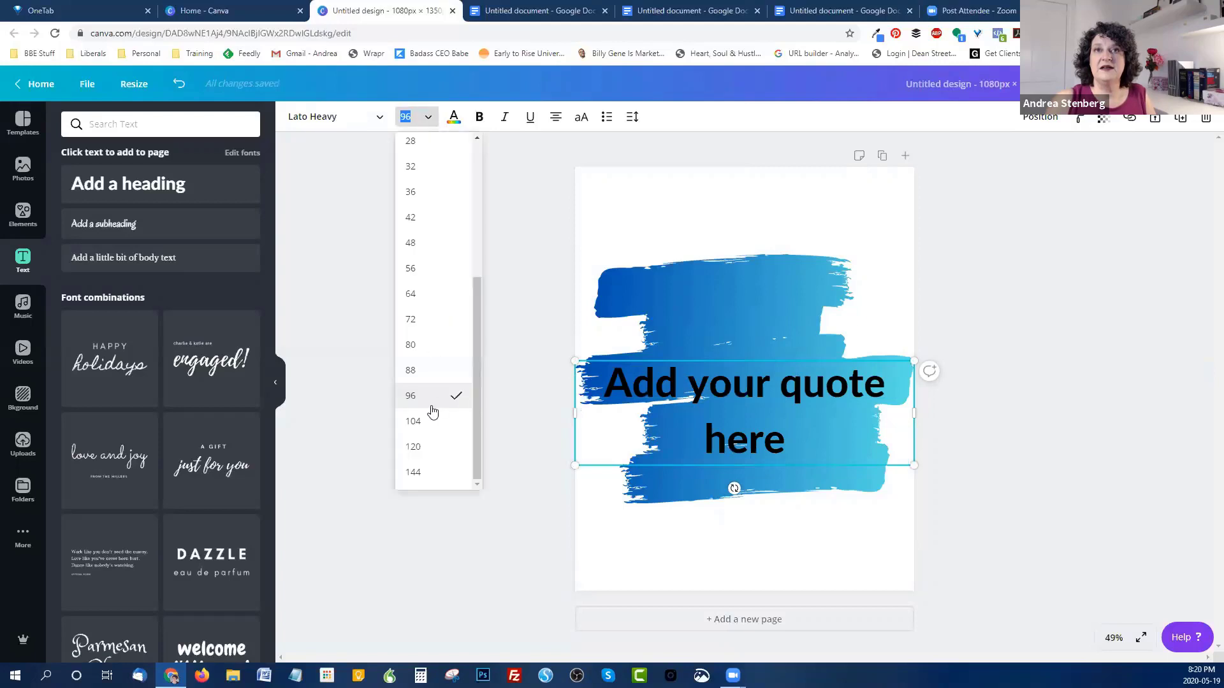
{"action": "left_click", "coordinate": [432, 423]}
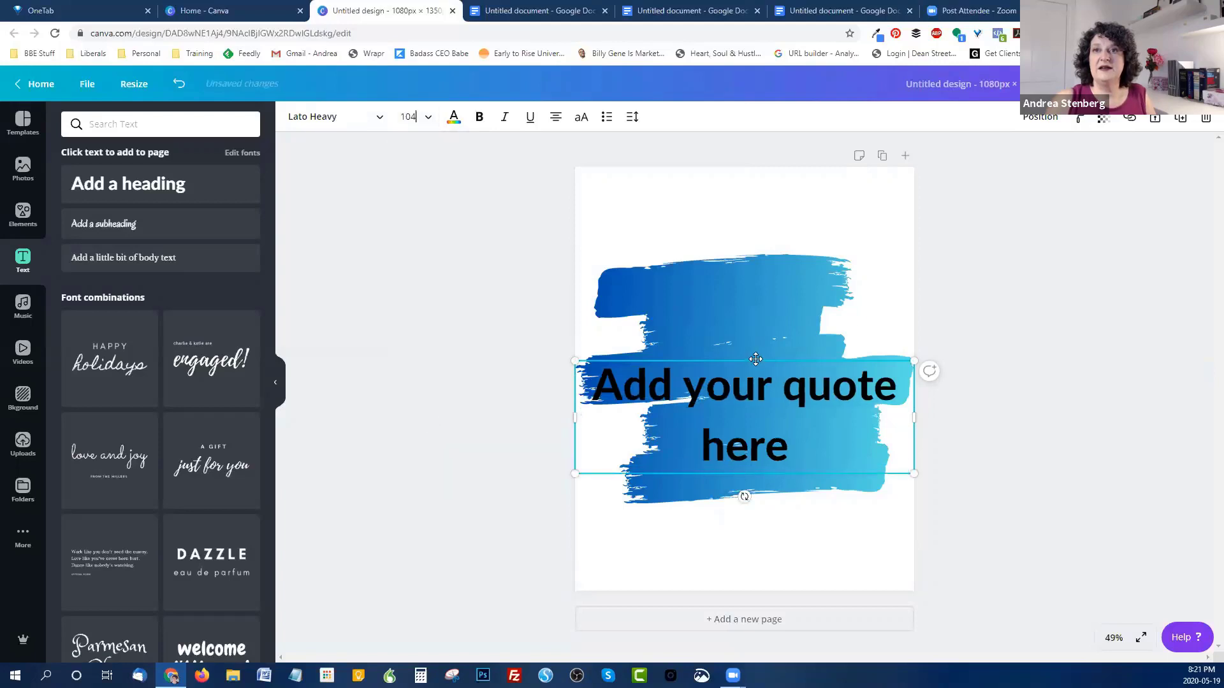
{"action": "left_click_drag", "start_coordinate": [755, 358], "coordinate": [758, 321]}
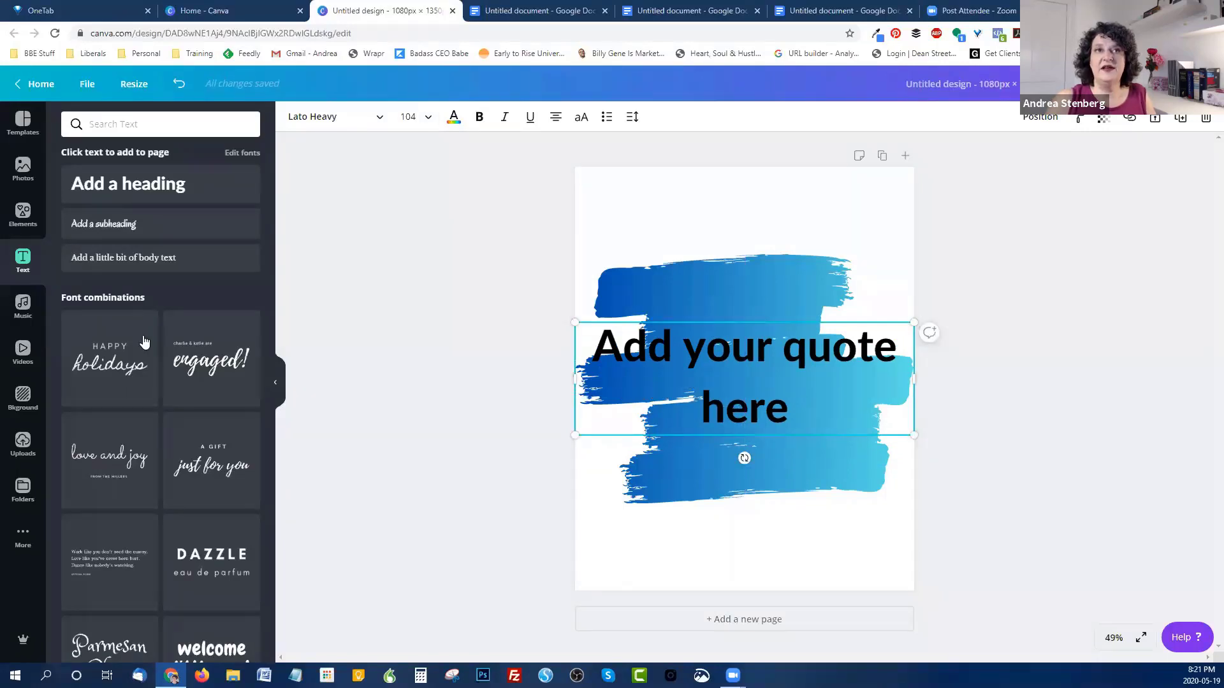
Step: Add a 'name of the person' line under the quote and the Instagram handle near the page bottom
{"action": "left_click", "coordinate": [126, 184]}
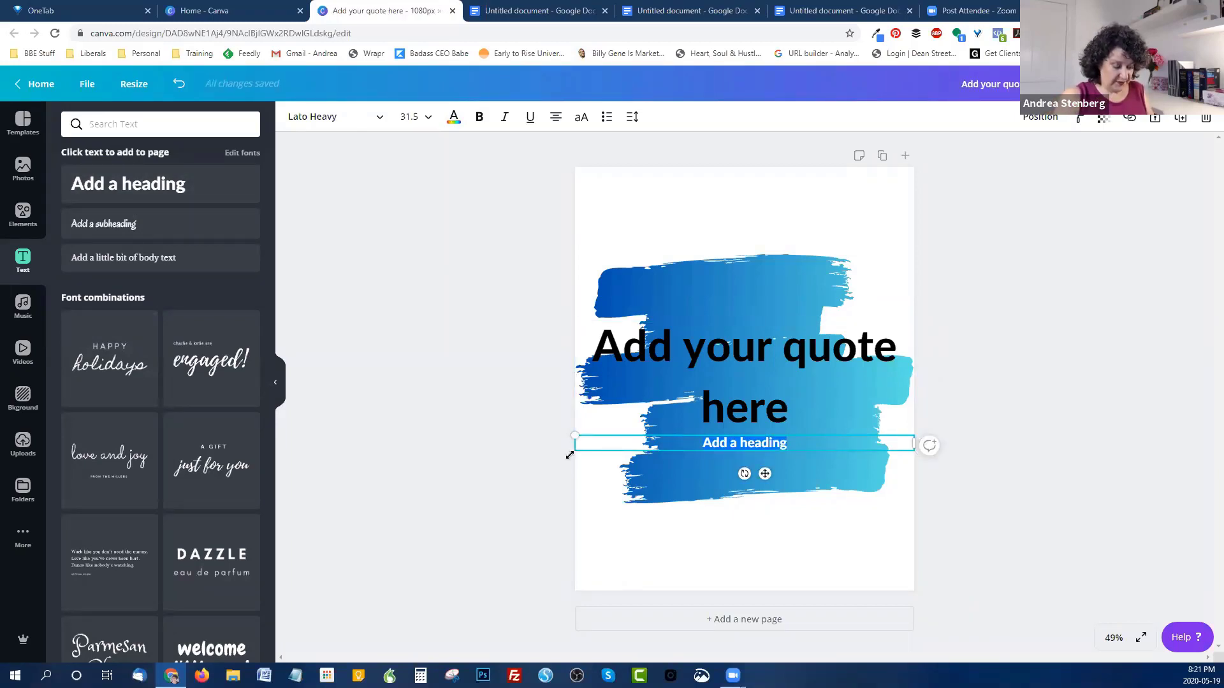
{"action": "type", "text": "name of"}
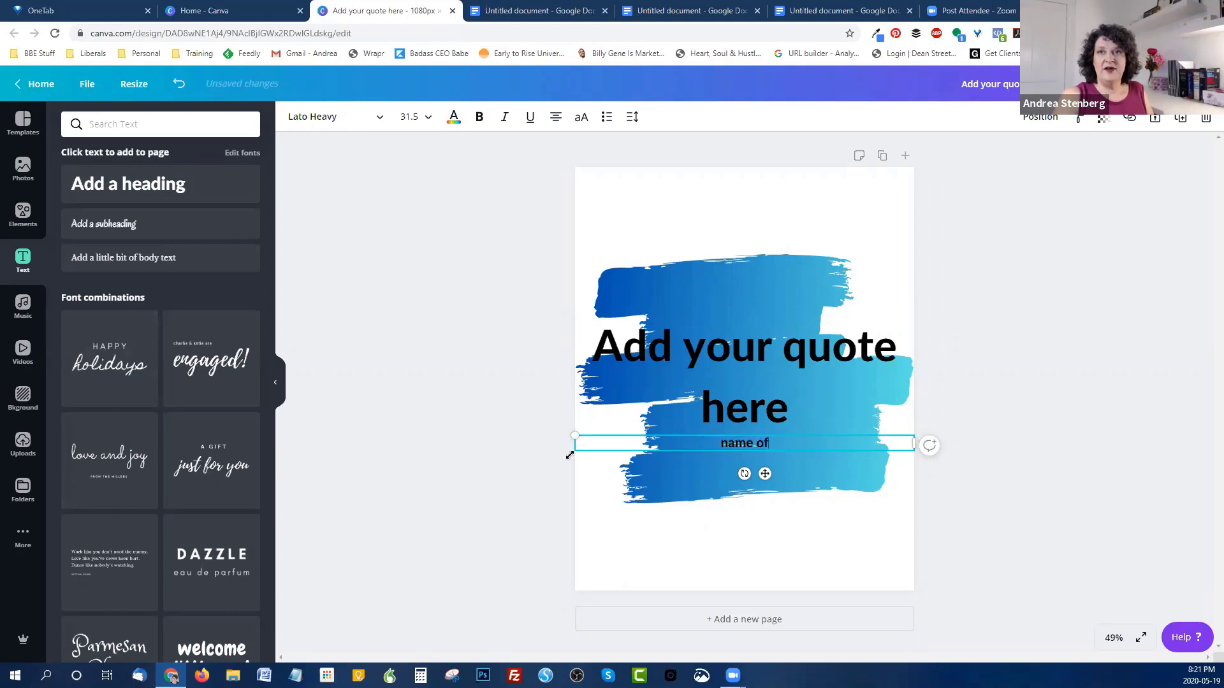
{"action": "type", "text": " the person"}
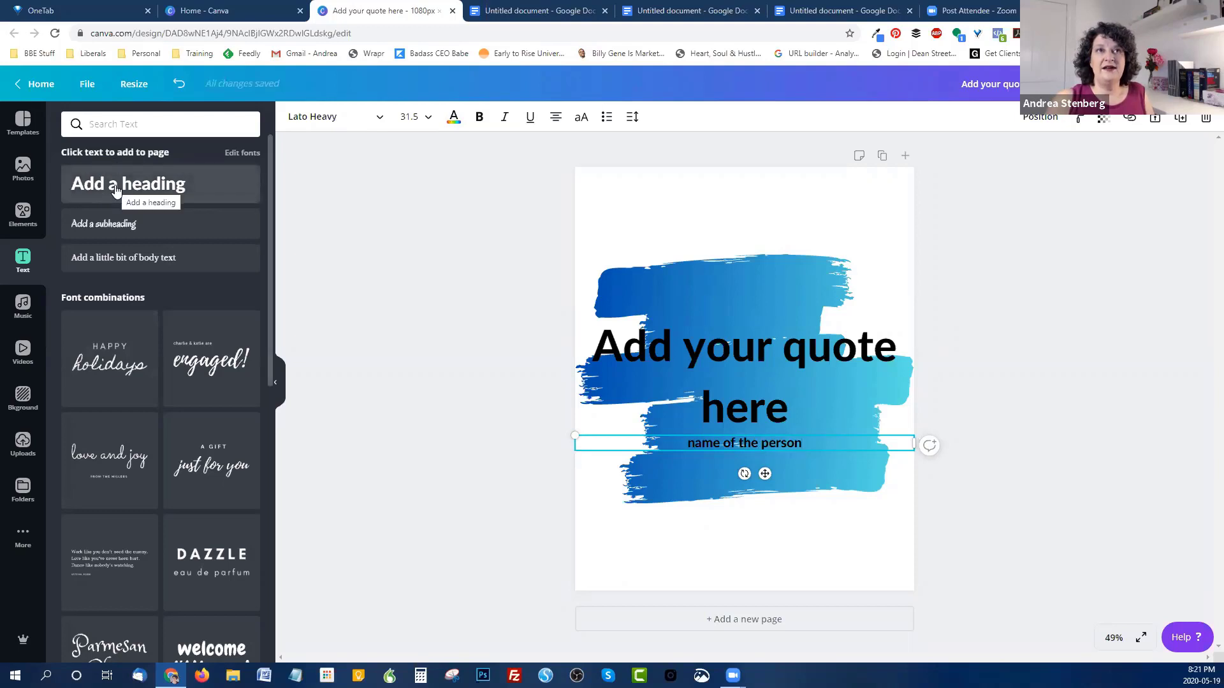
{"action": "left_click", "coordinate": [115, 190]}
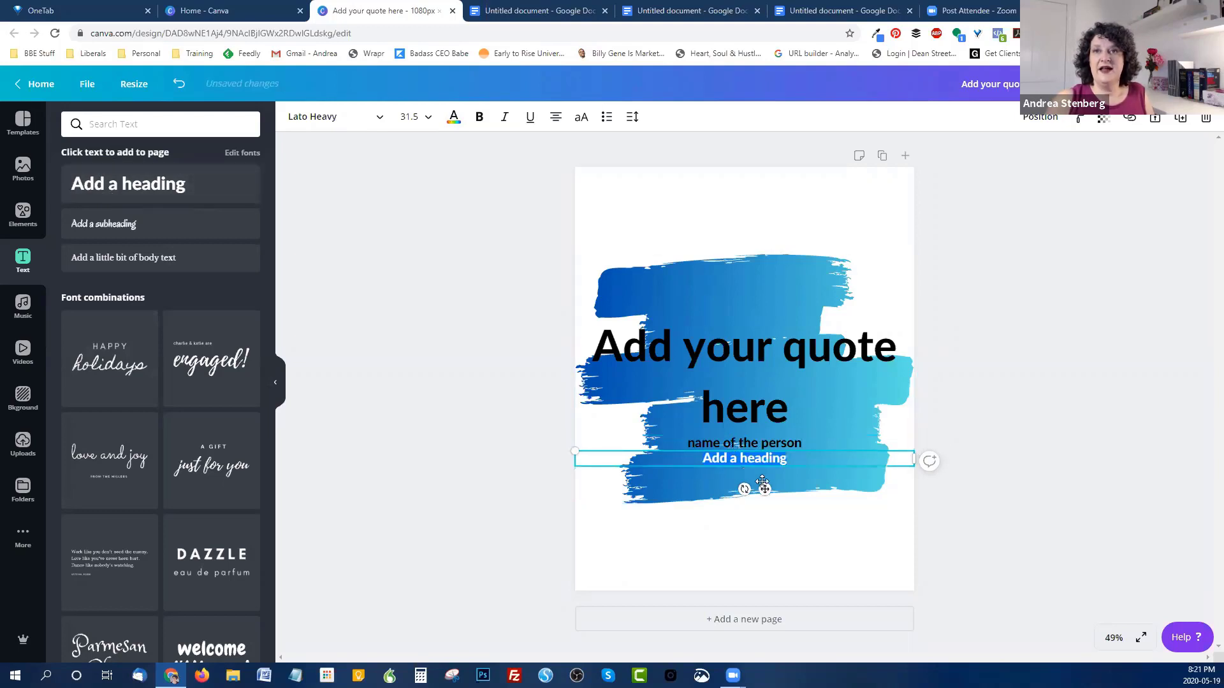
{"action": "left_click_drag", "start_coordinate": [765, 490], "coordinate": [765, 616]}
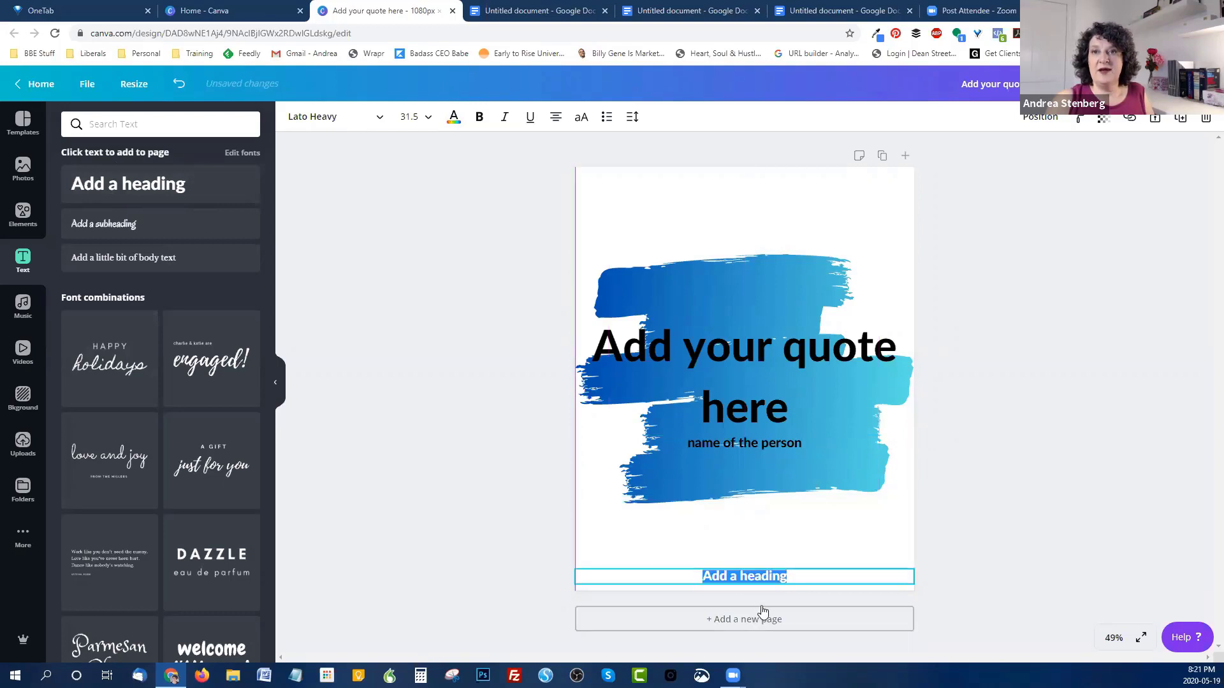
{"action": "triple_click", "coordinate": [750, 574]}
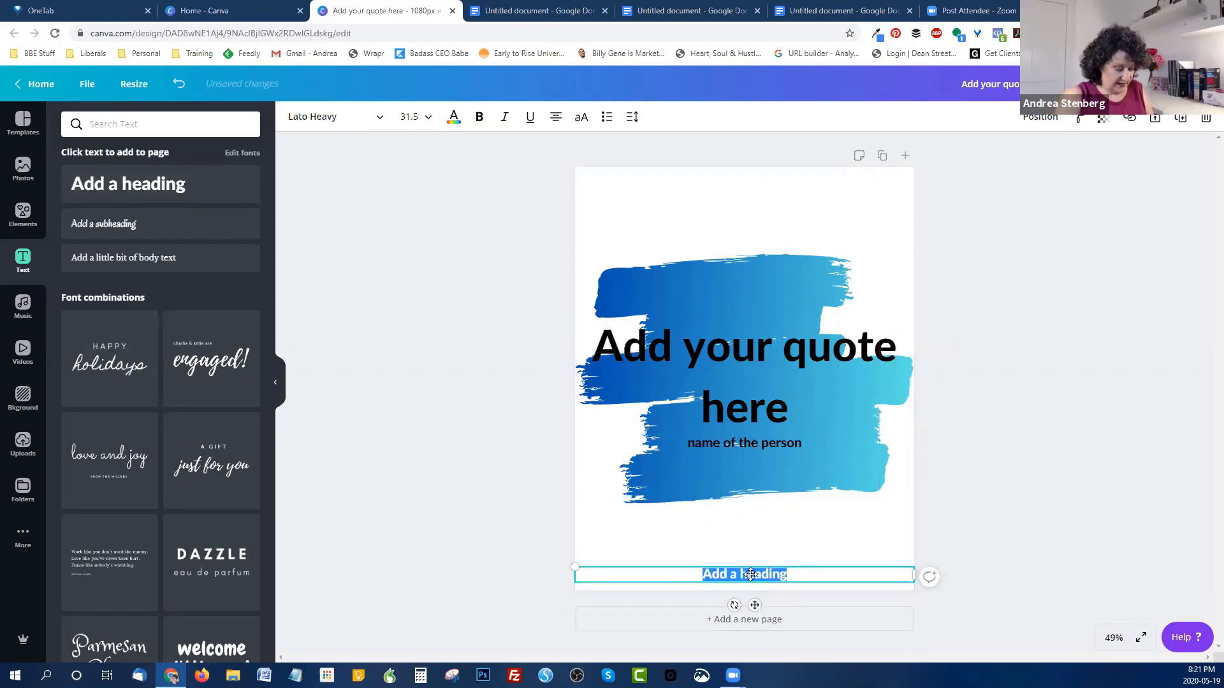
{"action": "type", "text": "@andreaste"}
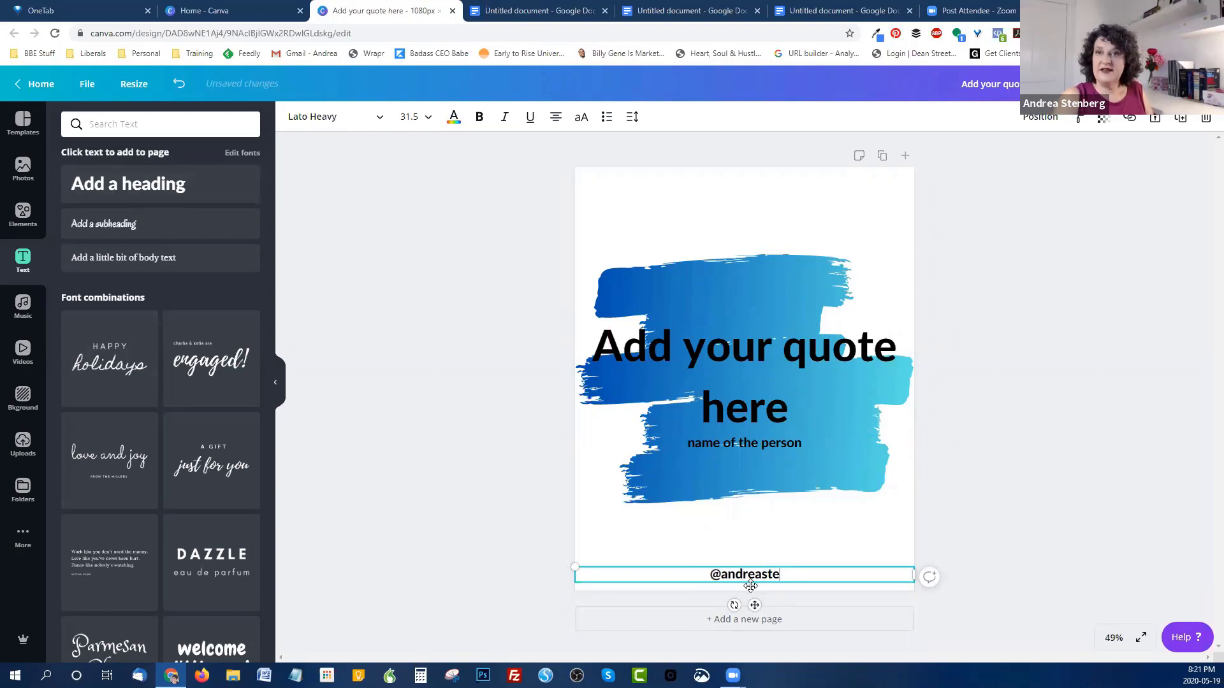
{"action": "type", "text": "nberg"}
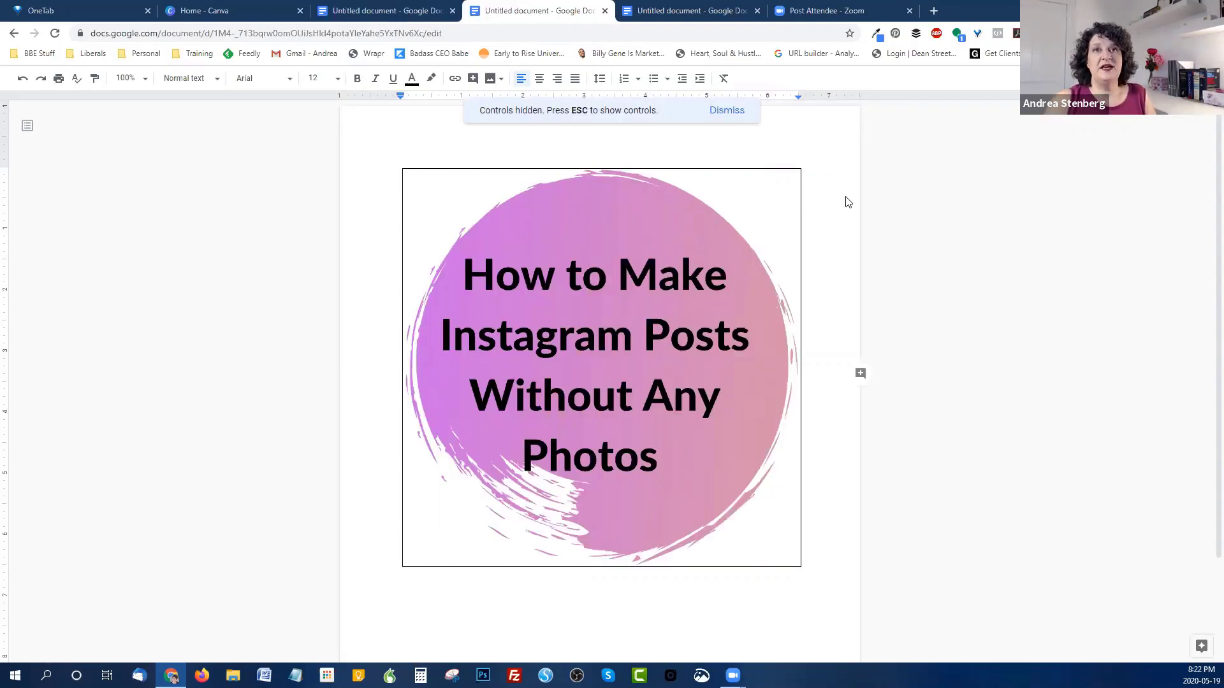
Step: Start a new blank Instagram Post design from the Canva home page
{"action": "left_click", "coordinate": [223, 9]}
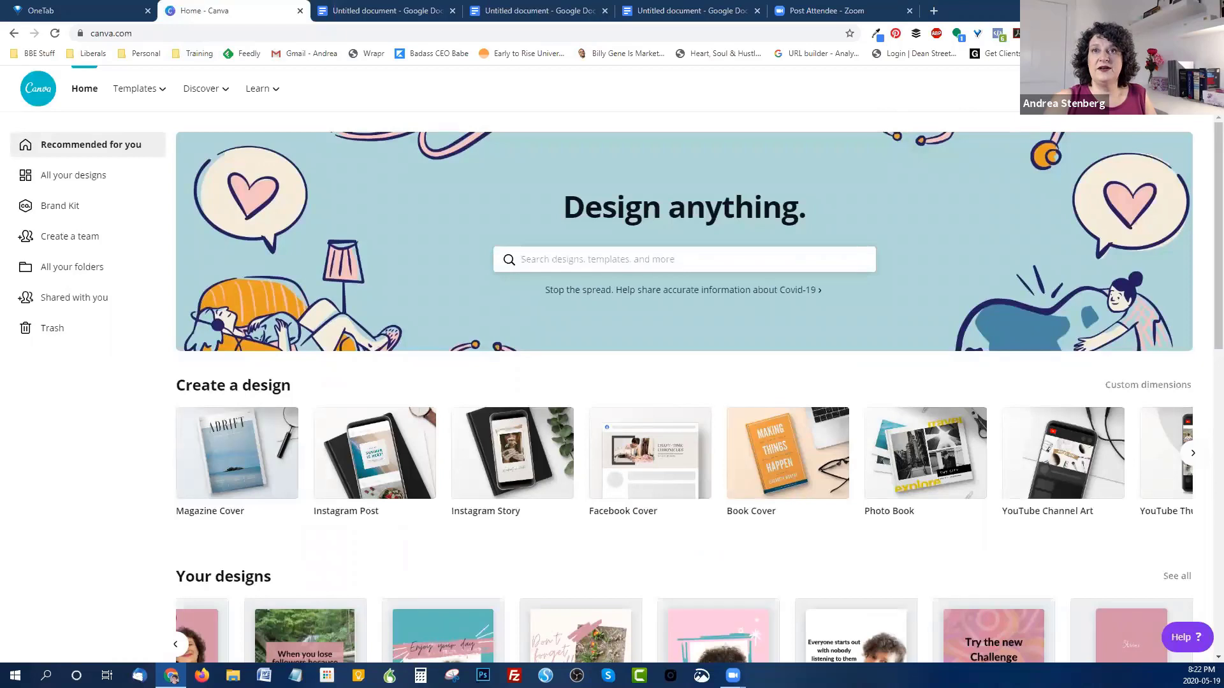
{"action": "left_click", "coordinate": [1115, 89]}
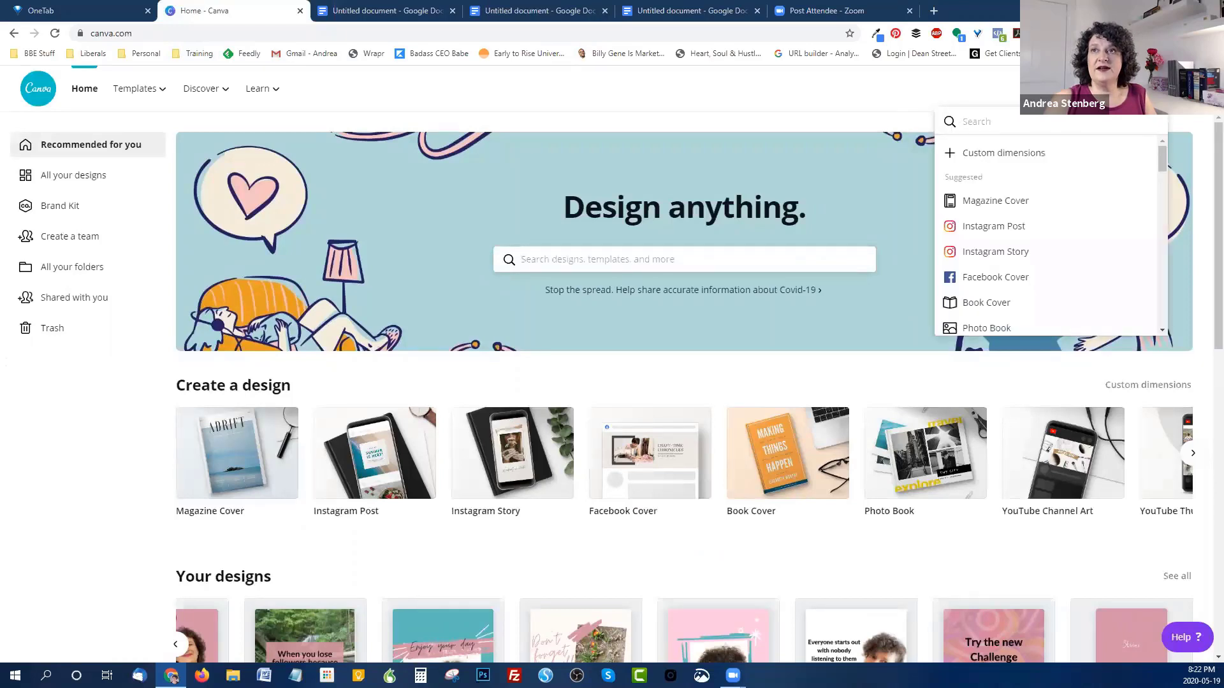
{"action": "left_click", "coordinate": [993, 233]}
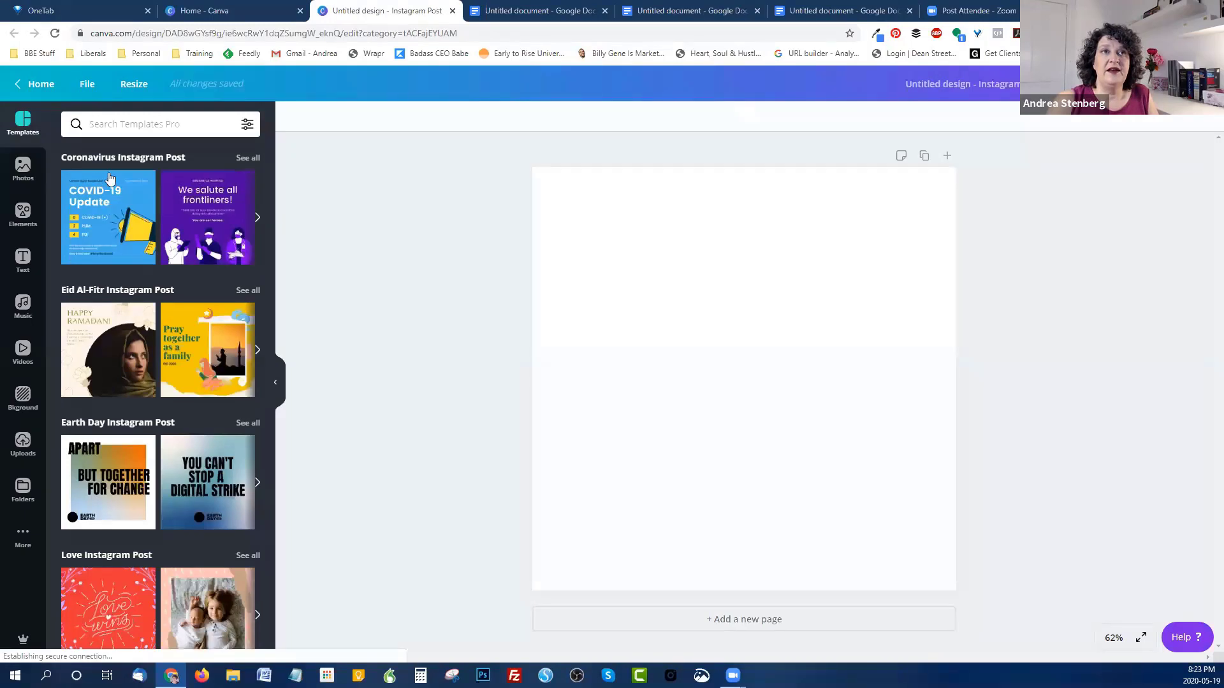
Step: Add the blue-green brushed gradient circle and enlarge it to about 1032 × 1047 px
{"action": "left_click", "coordinate": [23, 217]}
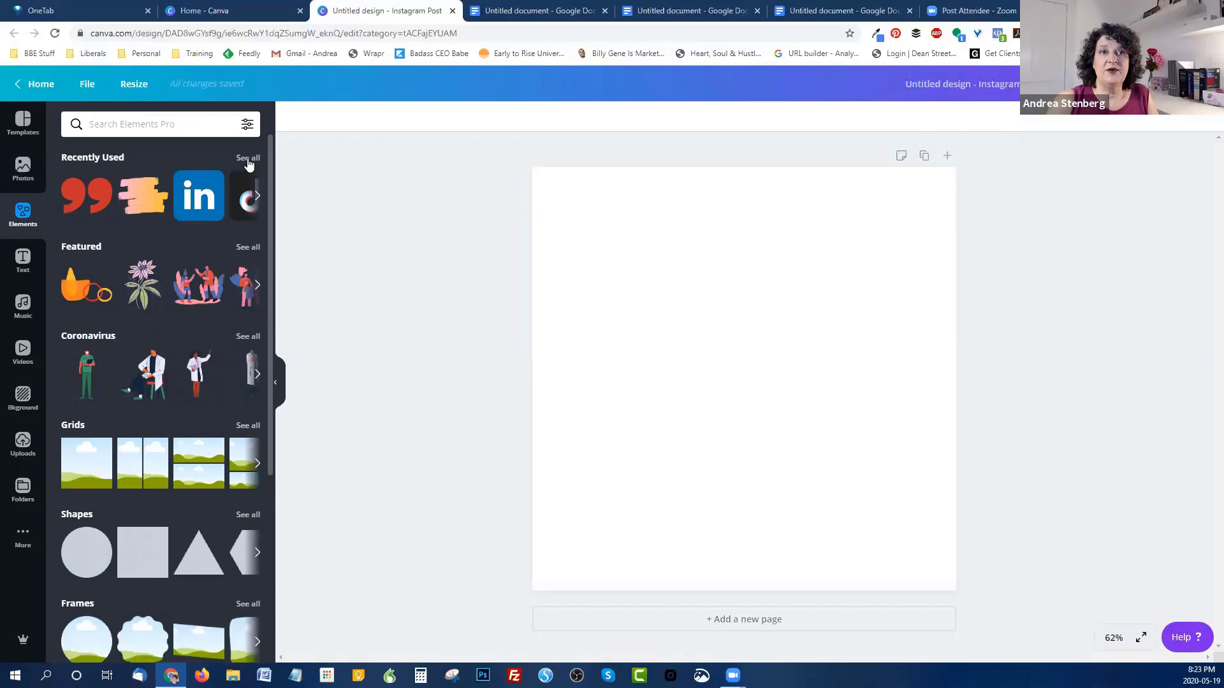
{"action": "left_click", "coordinate": [247, 158]}
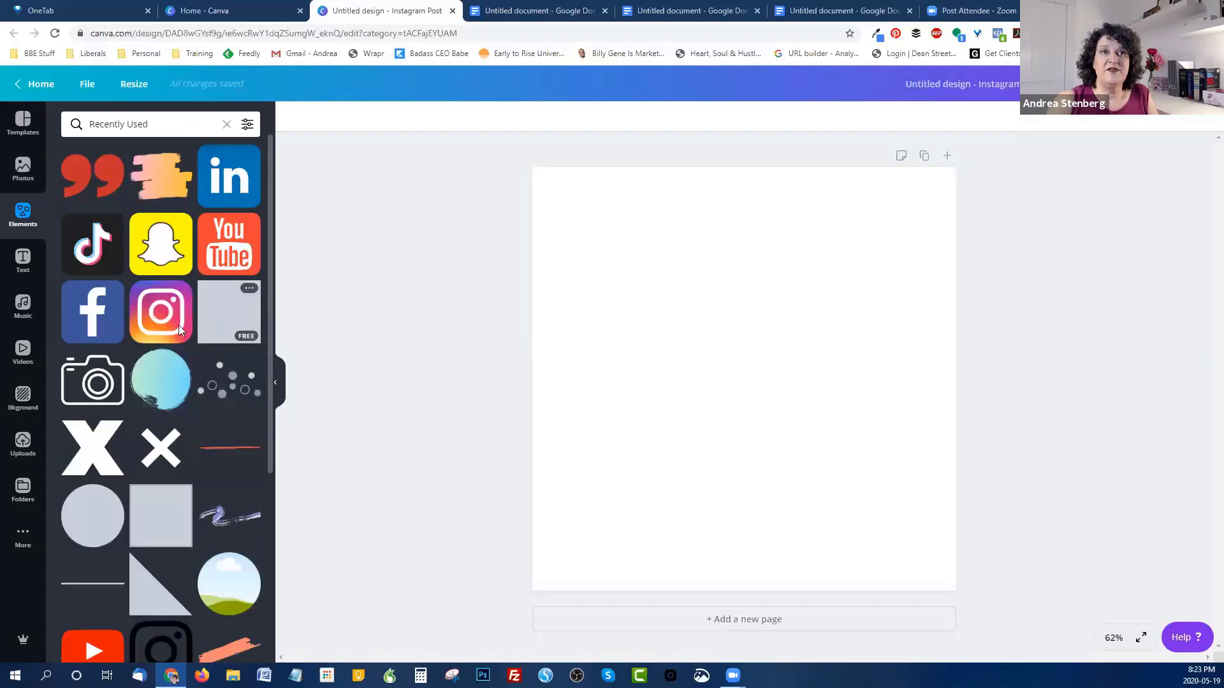
{"action": "scroll", "coordinate": [175, 325], "scroll_direction": "down", "scroll_amount": 1}
{"action": "left_click", "coordinate": [154, 323]}
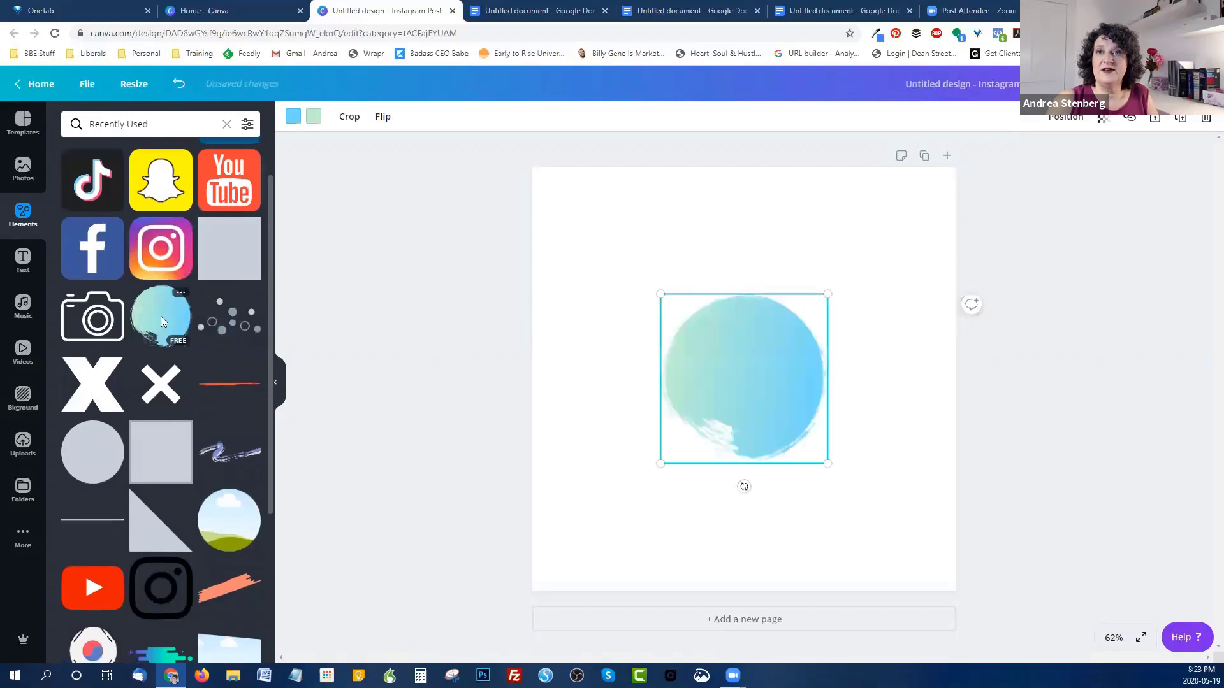
{"action": "left_click_drag", "start_coordinate": [663, 294], "coordinate": [531, 188]}
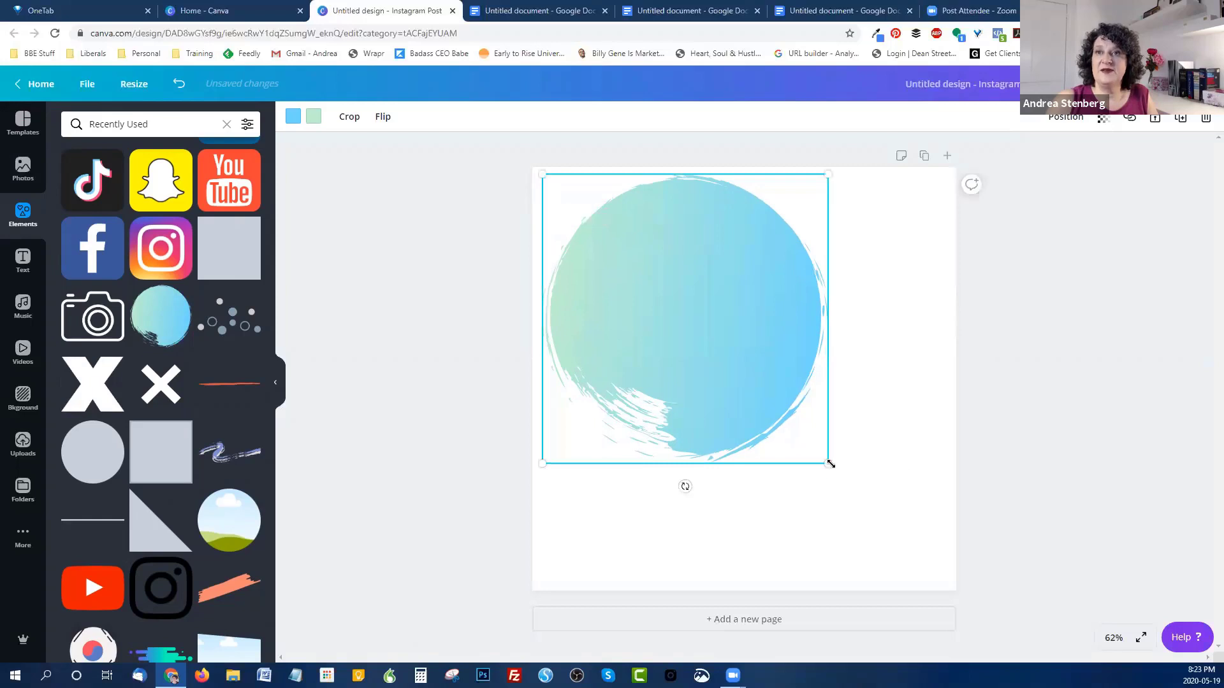
{"action": "left_click_drag", "start_coordinate": [828, 465], "coordinate": [946, 583]}
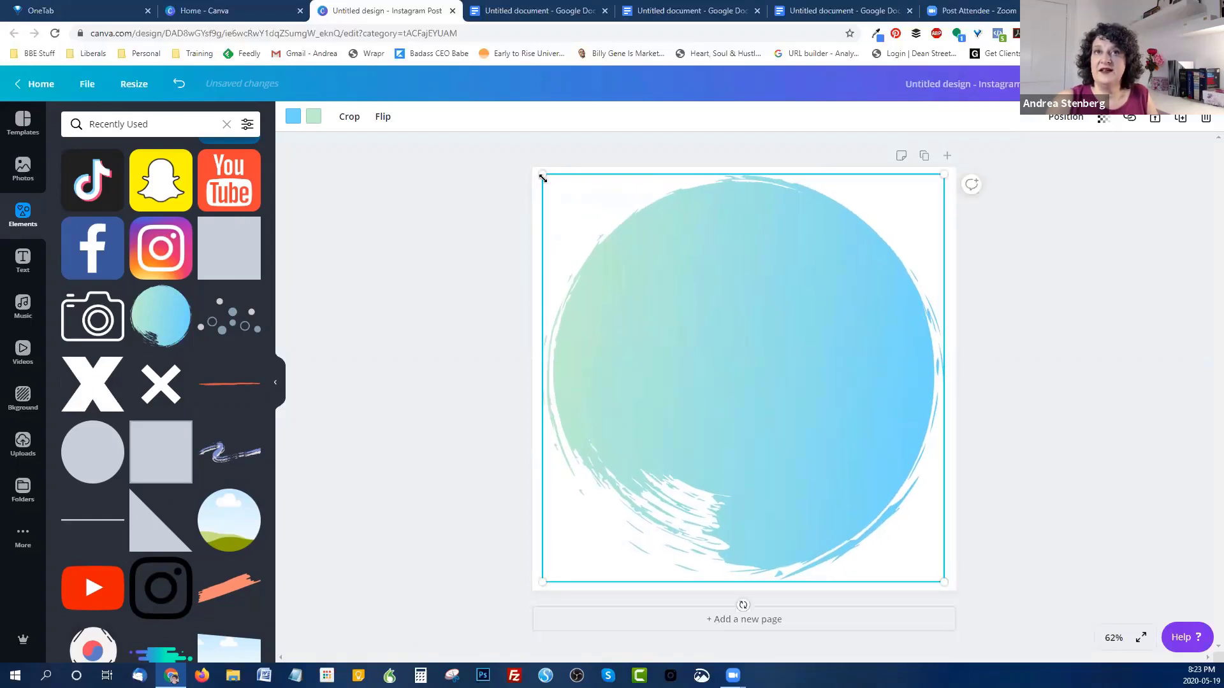
{"action": "left_click_drag", "start_coordinate": [538, 176], "coordinate": [539, 172]}
Step: Change the circle's gradient colours to brand pink and lilac
{"action": "left_click", "coordinate": [293, 116]}
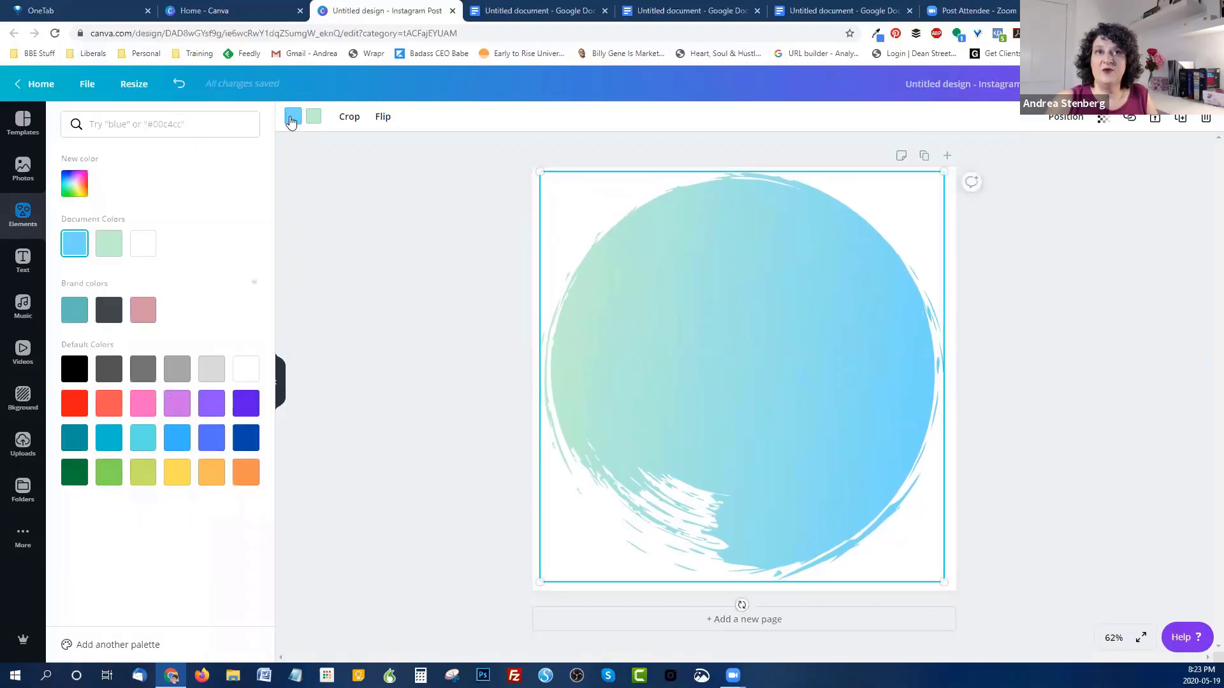
{"action": "left_click", "coordinate": [144, 312]}
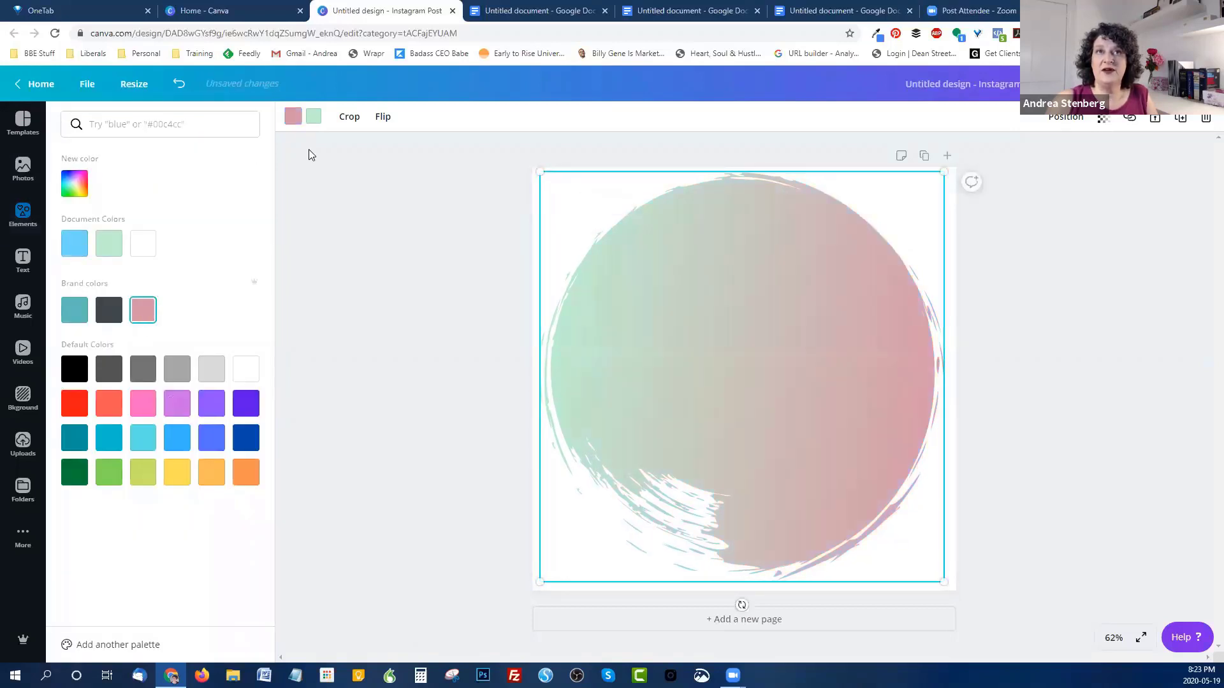
{"action": "left_click", "coordinate": [315, 118]}
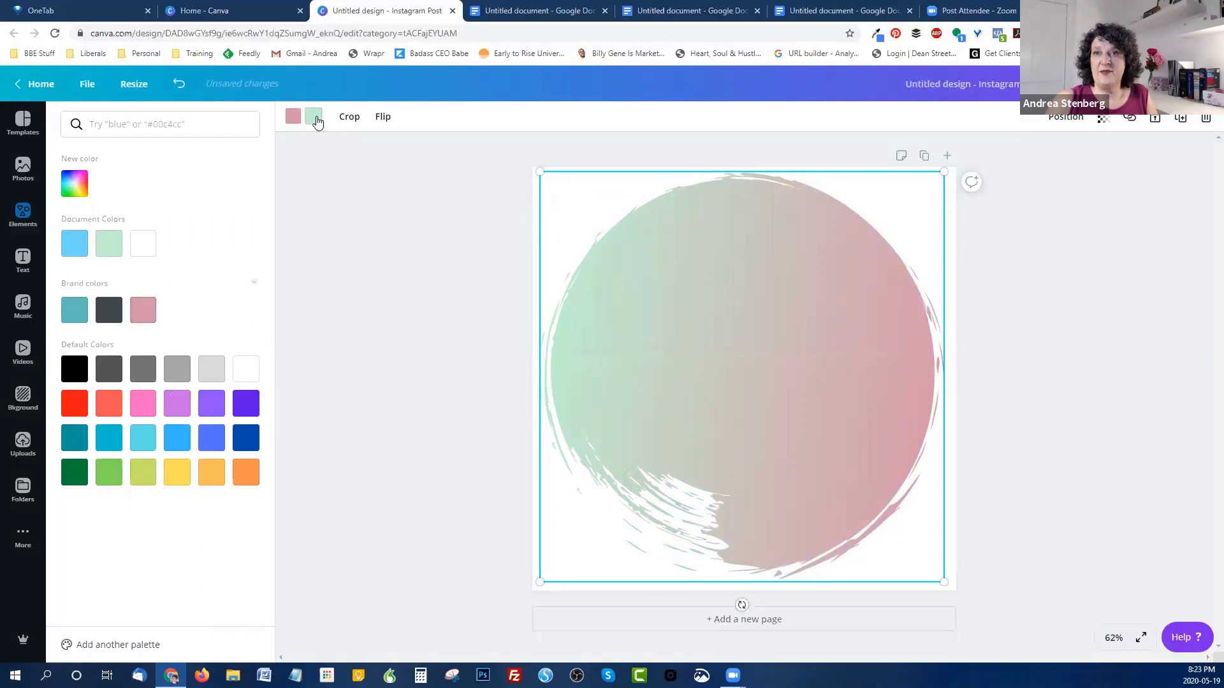
{"action": "left_click", "coordinate": [142, 404]}
{"action": "left_click", "coordinate": [181, 403]}
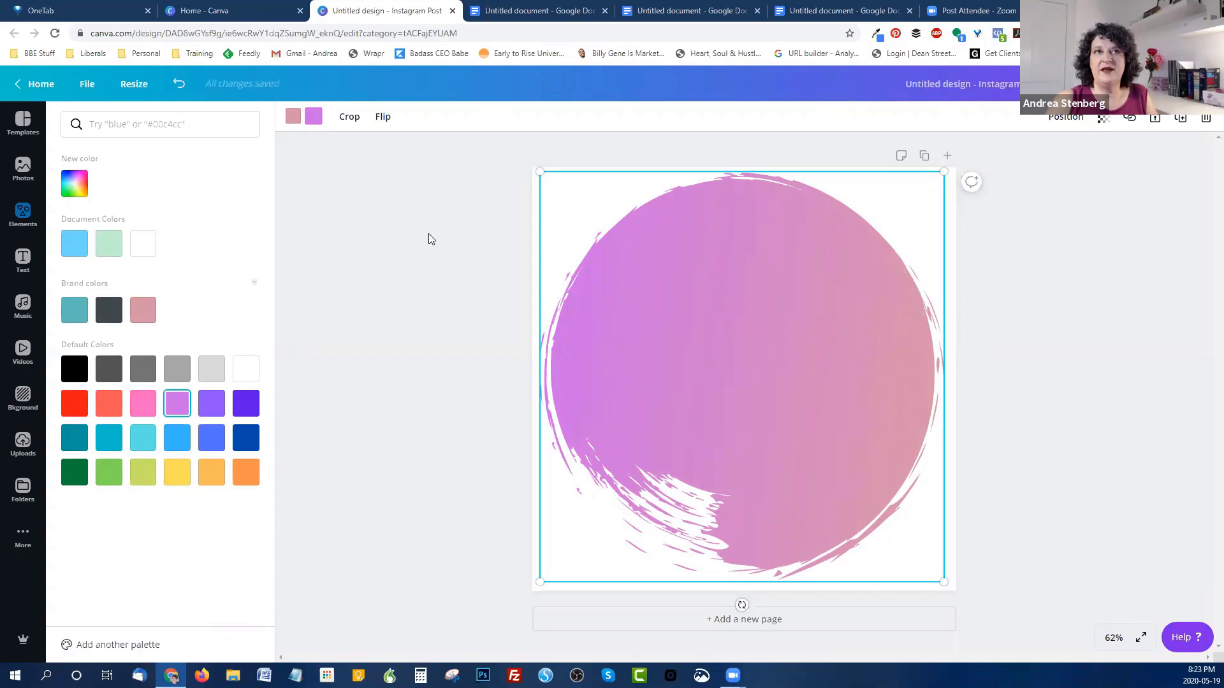
{"action": "left_click", "coordinate": [23, 214]}
{"action": "left_click", "coordinate": [23, 260]}
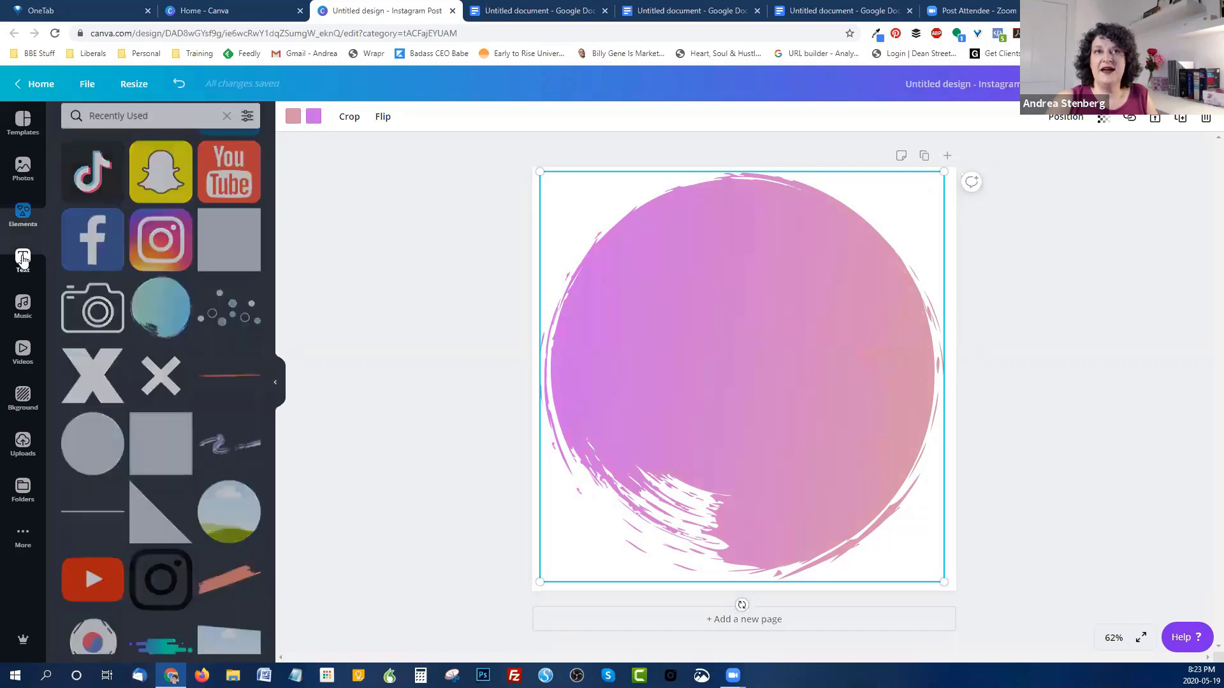
Step: Add a heading reading 'Add some text here' and set it in Bukhari Script
{"action": "left_click", "coordinate": [153, 186]}
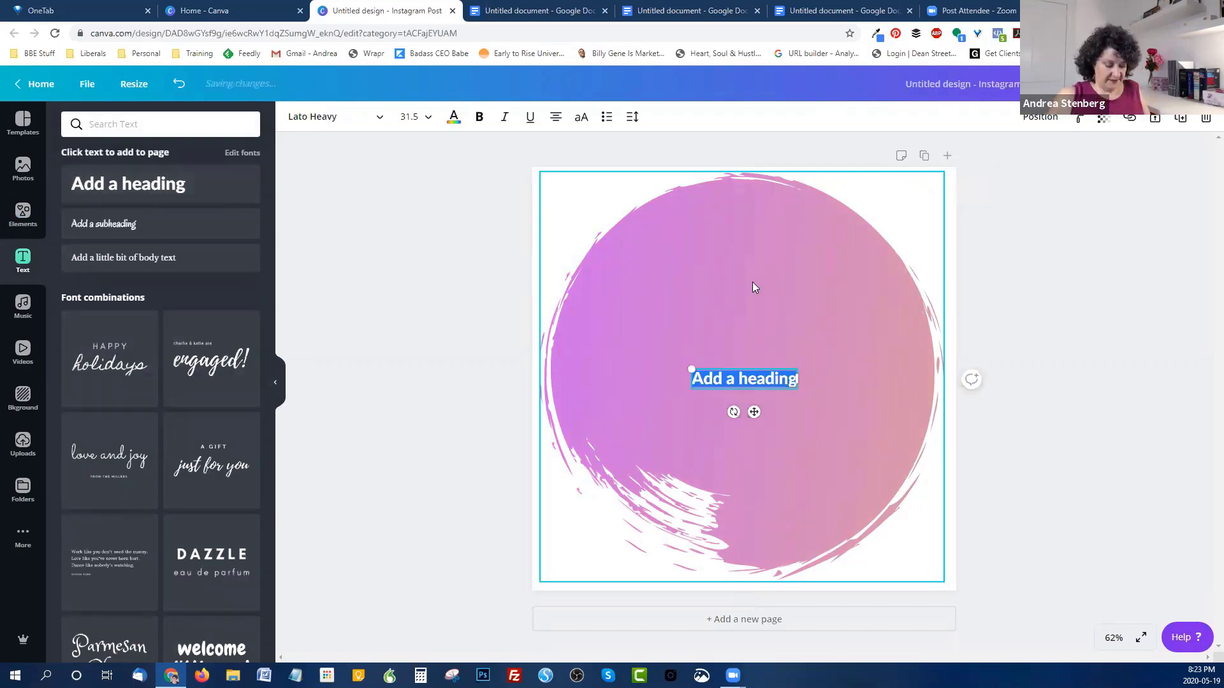
{"action": "type", "text": "A"}
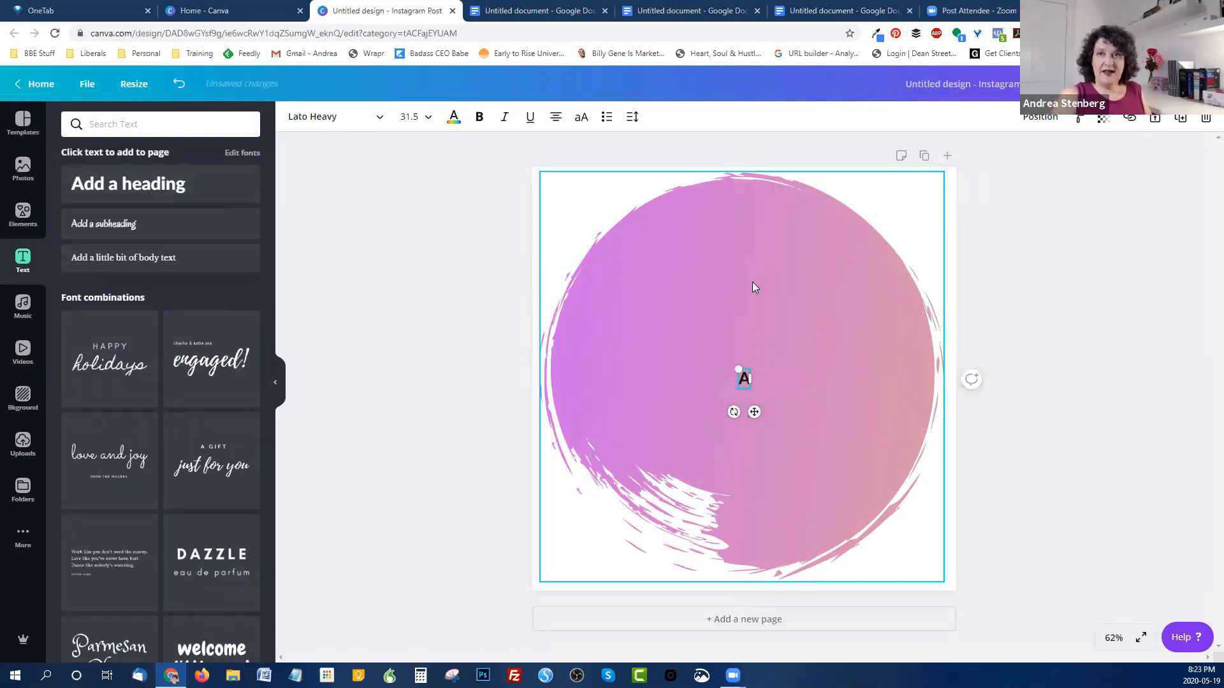
{"action": "type", "text": "dd some text"}
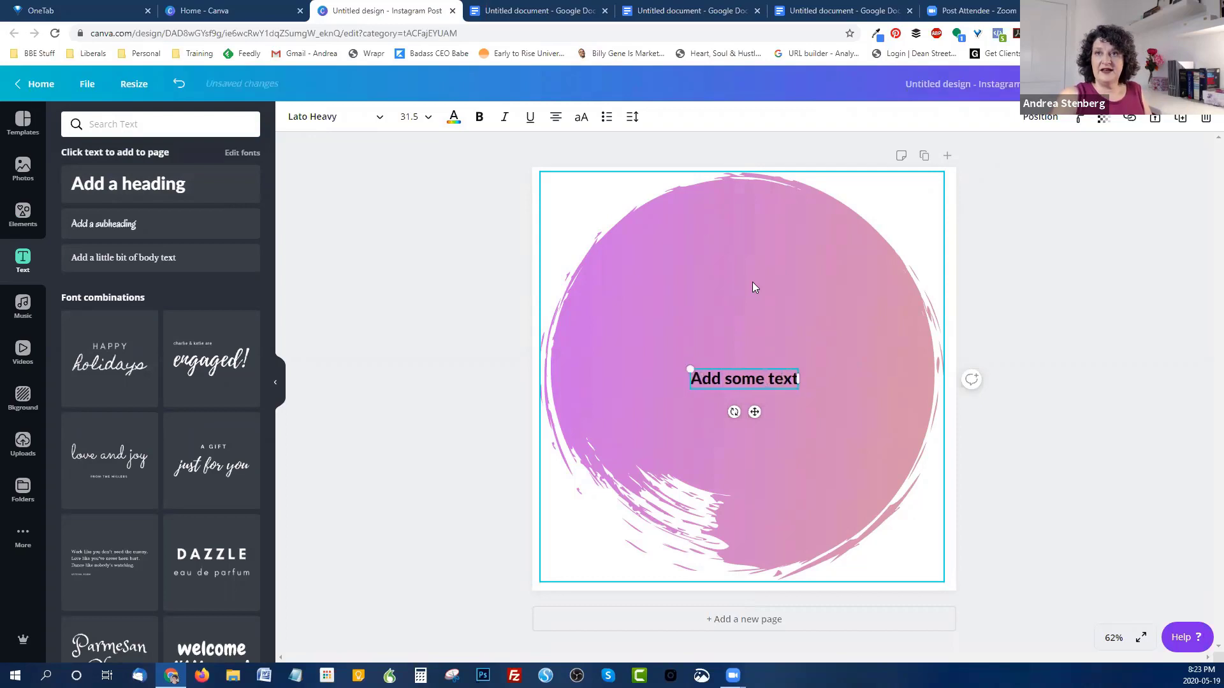
{"action": "type", "text": " here"}
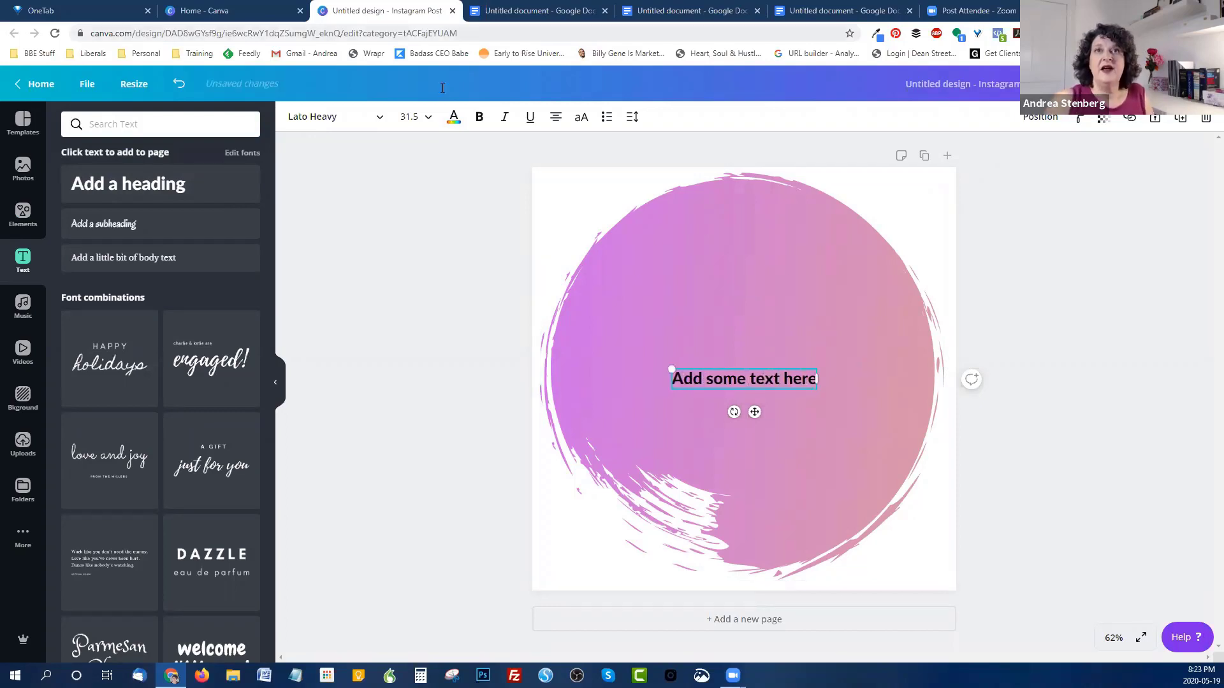
{"action": "left_click", "coordinate": [338, 123]}
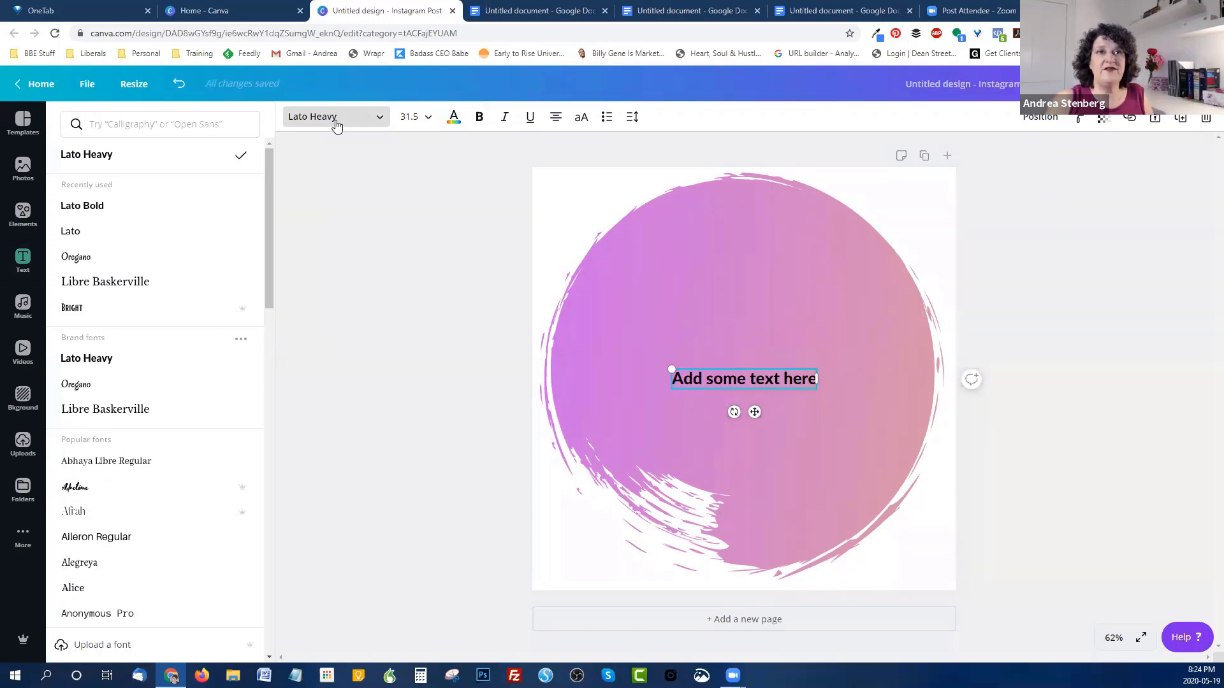
{"action": "scroll", "coordinate": [228, 410], "scroll_direction": "down", "scroll_amount": 4}
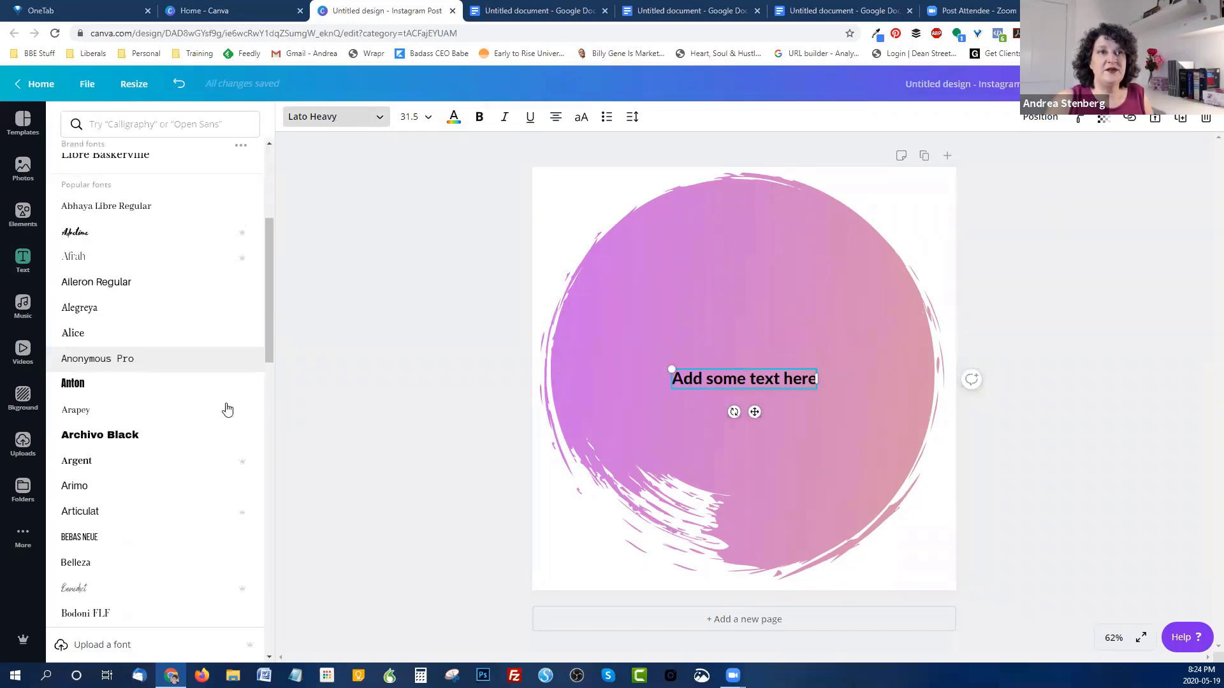
{"action": "scroll", "coordinate": [228, 410], "scroll_direction": "down", "scroll_amount": 4}
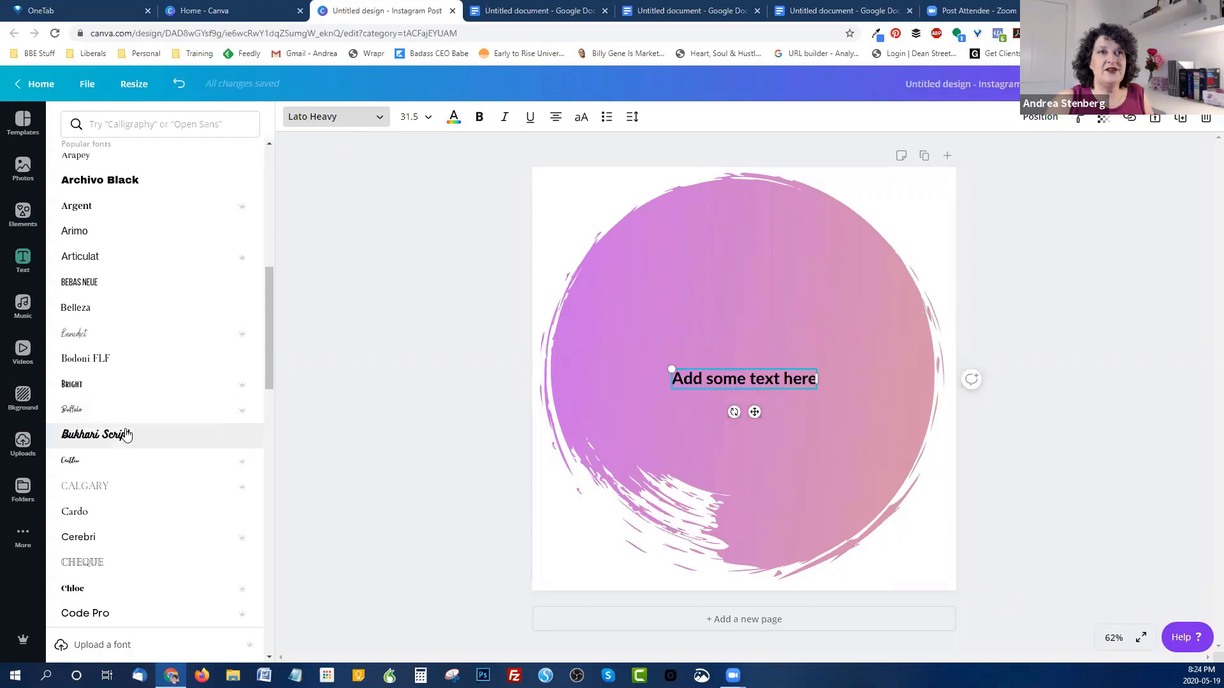
{"action": "left_click", "coordinate": [127, 434]}
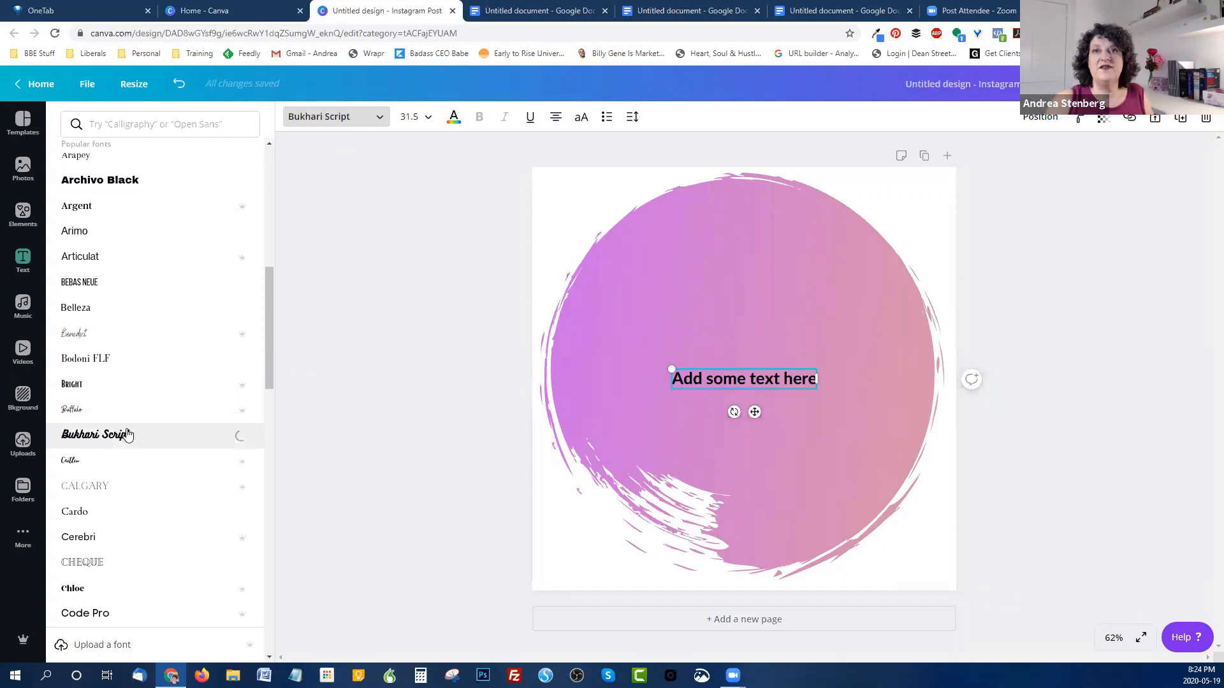
Step: Set the quote to size 104 and move it higher inside the circle
{"action": "left_click", "coordinate": [420, 116]}
{"action": "scroll", "coordinate": [421, 267], "scroll_direction": "down", "scroll_amount": 4}
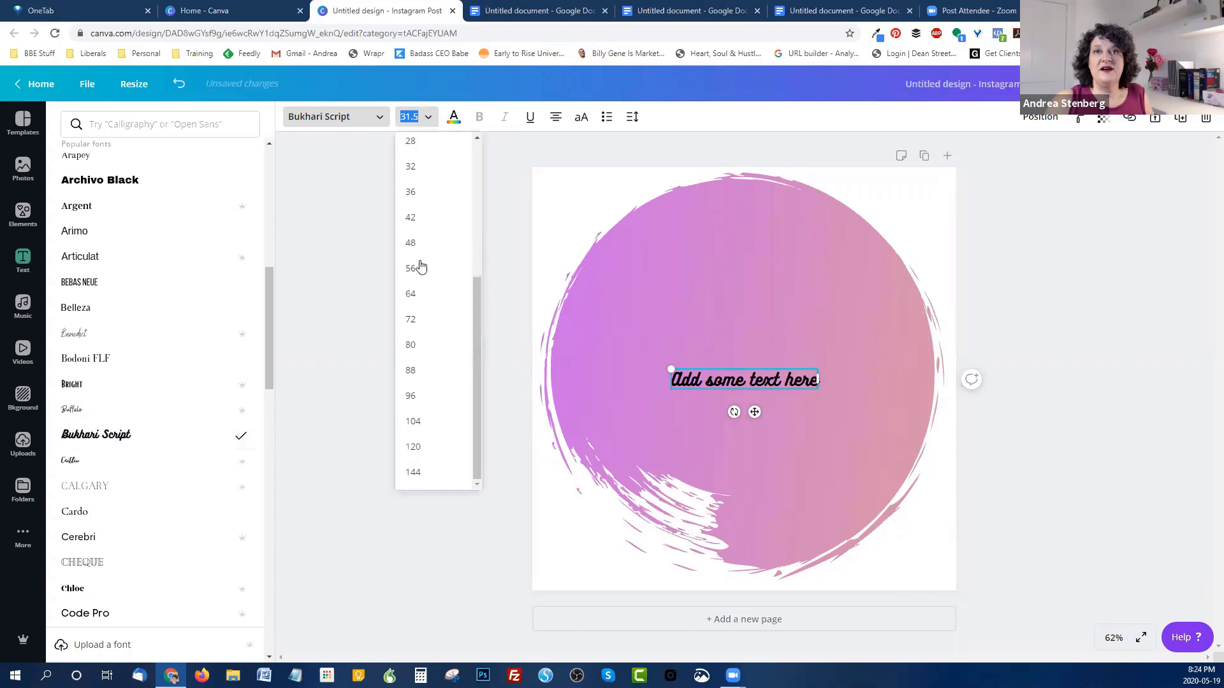
{"action": "left_click", "coordinate": [414, 421]}
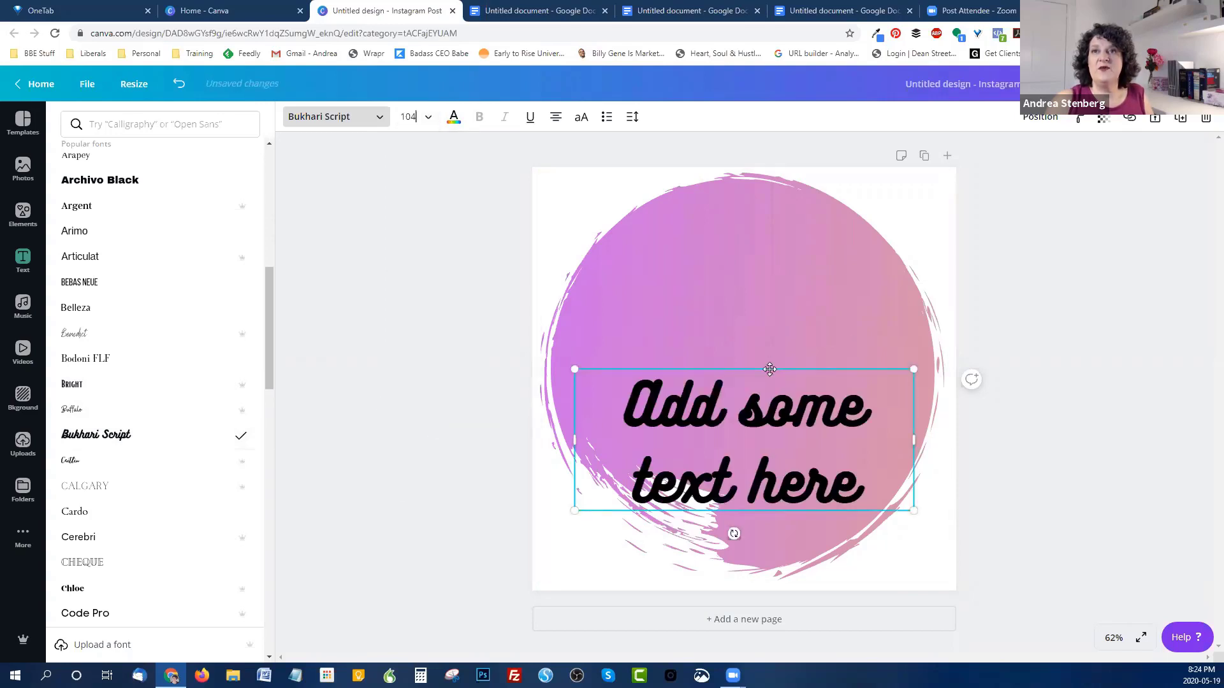
{"action": "left_click_drag", "start_coordinate": [770, 370], "coordinate": [767, 308]}
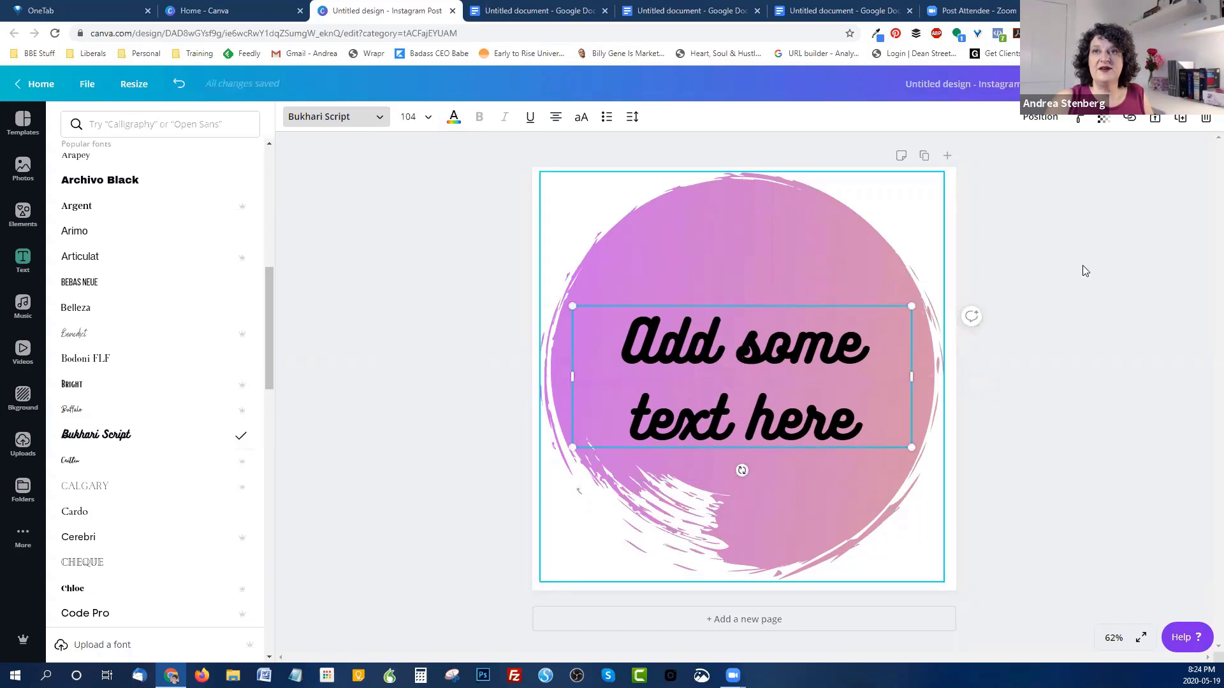
Step: Add a 'name of the person' heading line beneath the quote
{"action": "left_click", "coordinate": [1045, 366]}
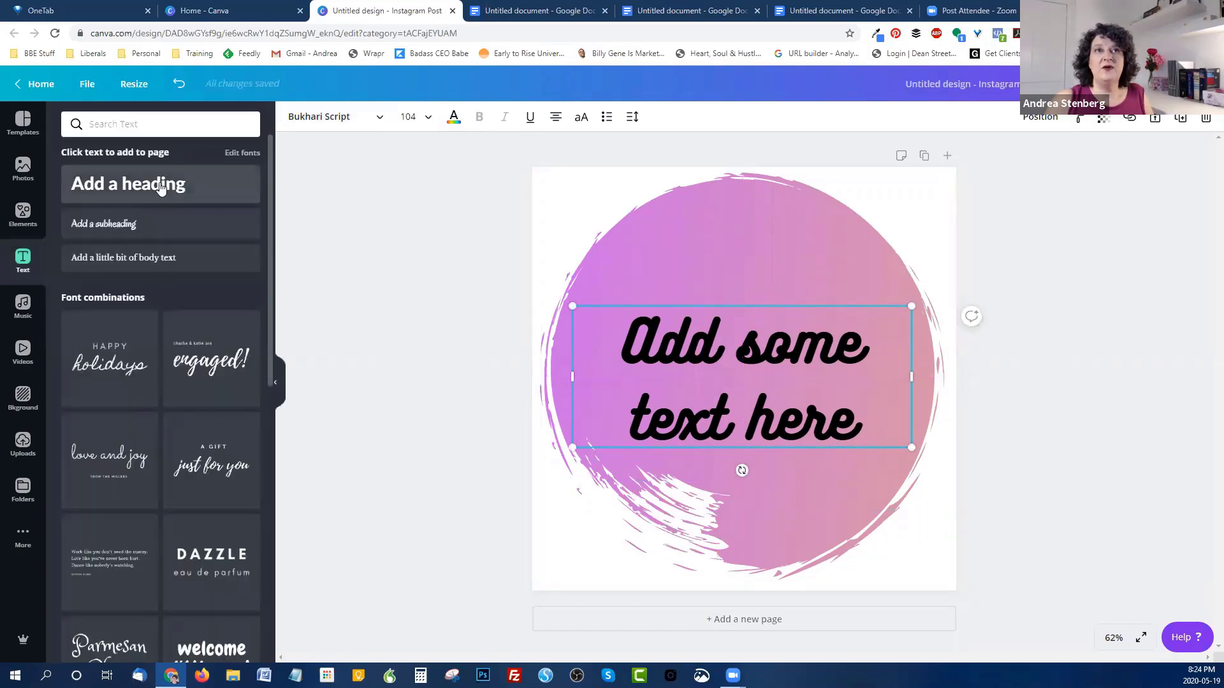
{"action": "left_click", "coordinate": [165, 184]}
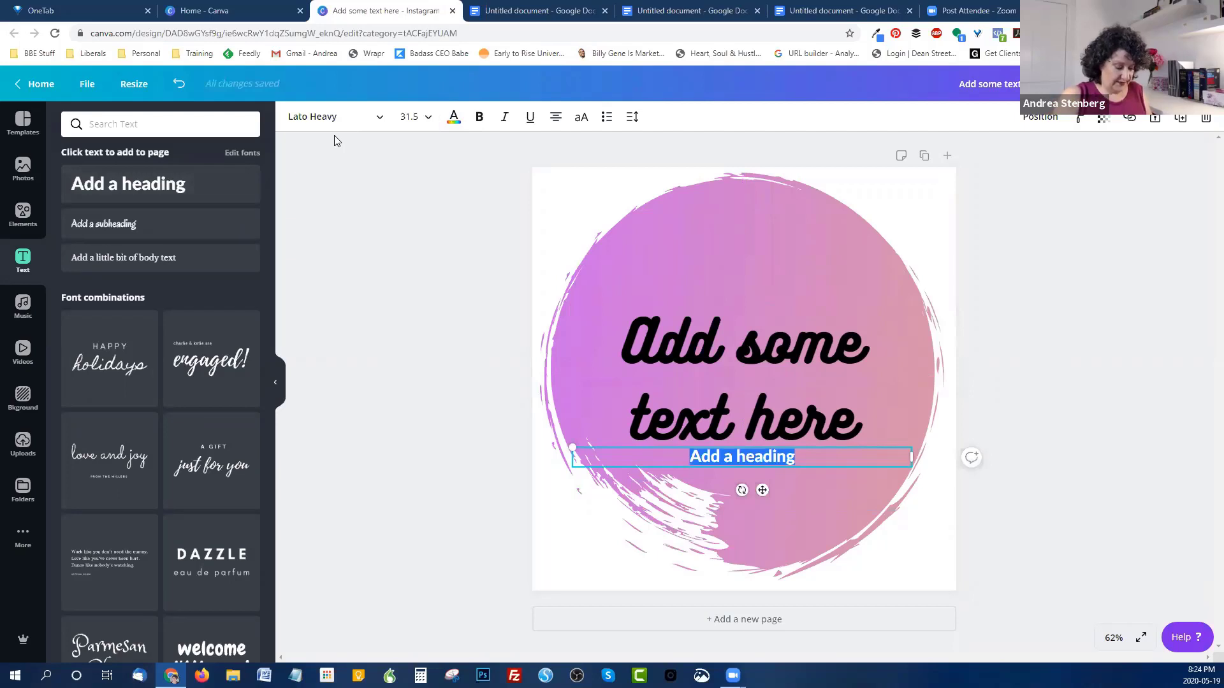
{"action": "type", "text": "name"}
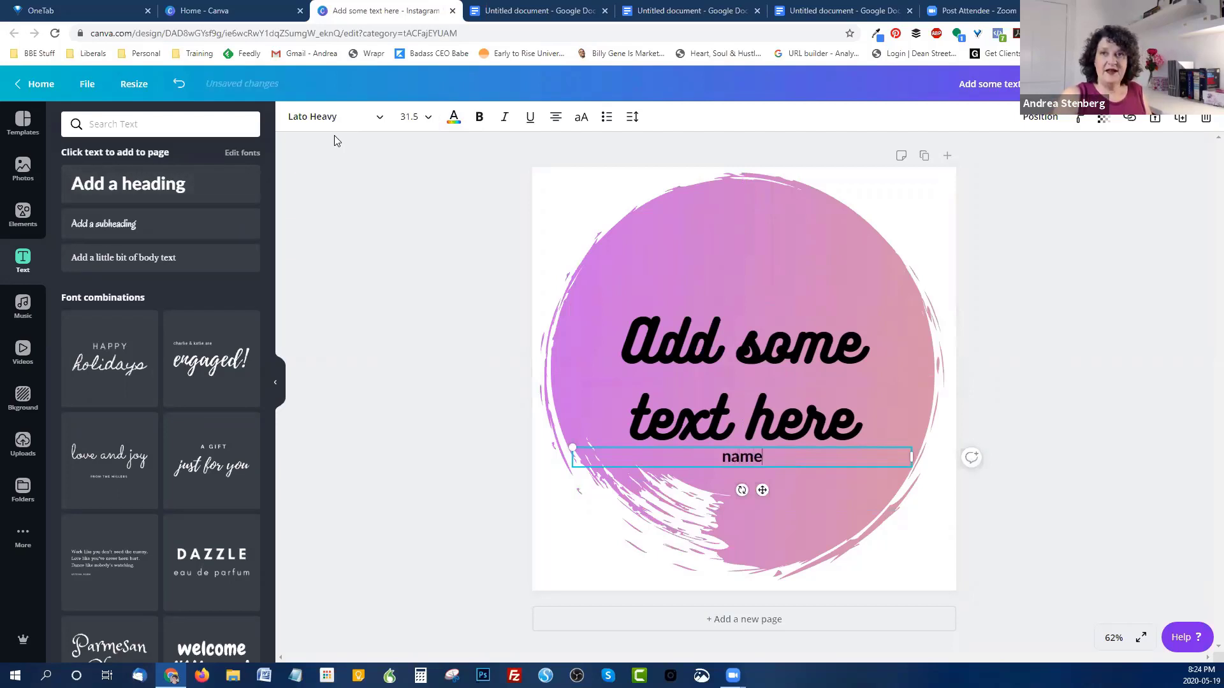
{"action": "type", "text": " of the"}
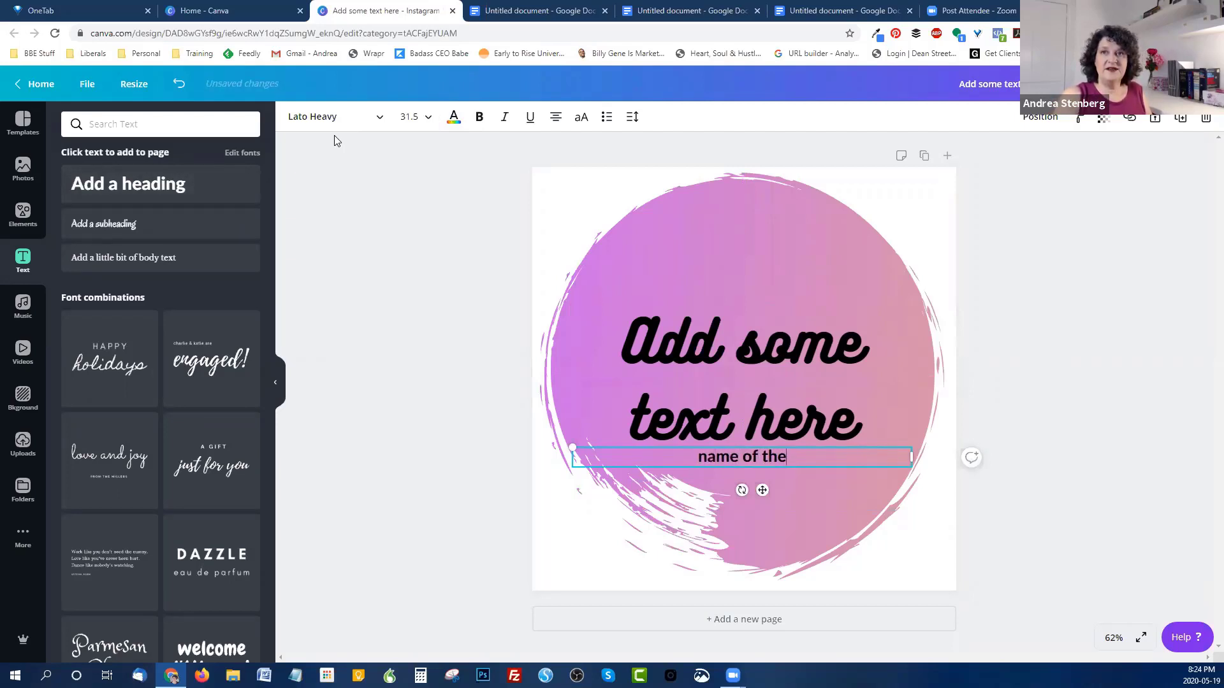
{"action": "type", "text": " person"}
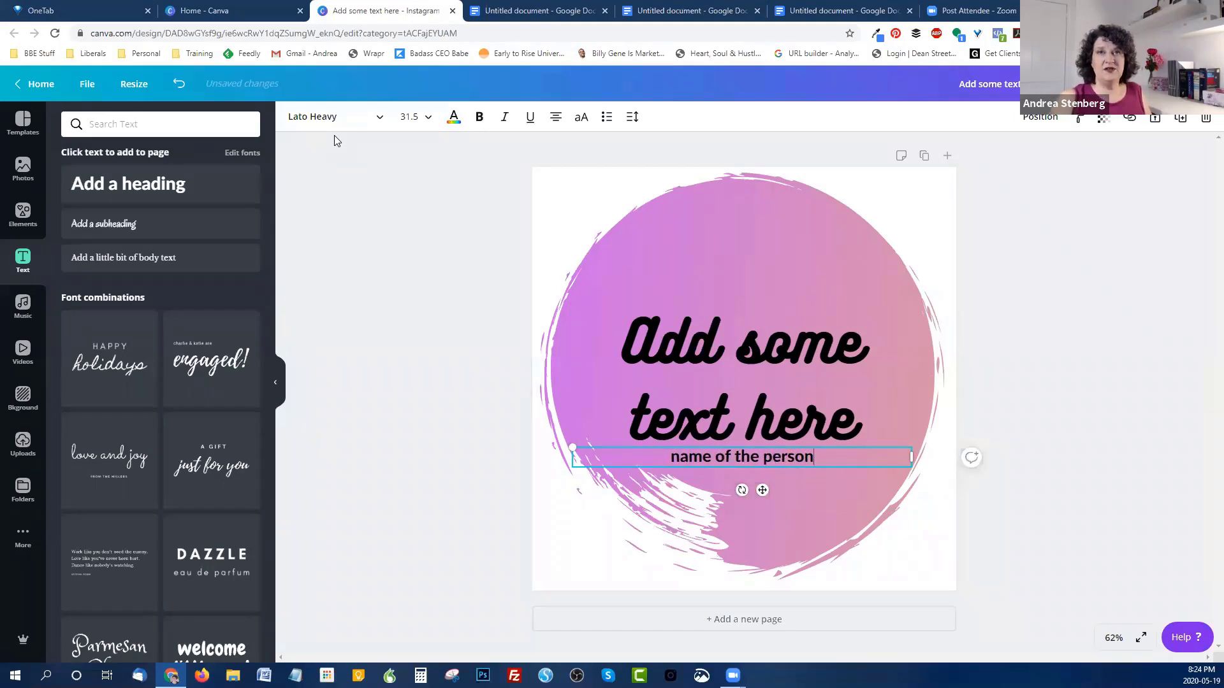
Step: Add the Instagram handle at size 24 along the bottom edge of the post
{"action": "left_click", "coordinate": [149, 187]}
{"action": "type", "text": "@"}
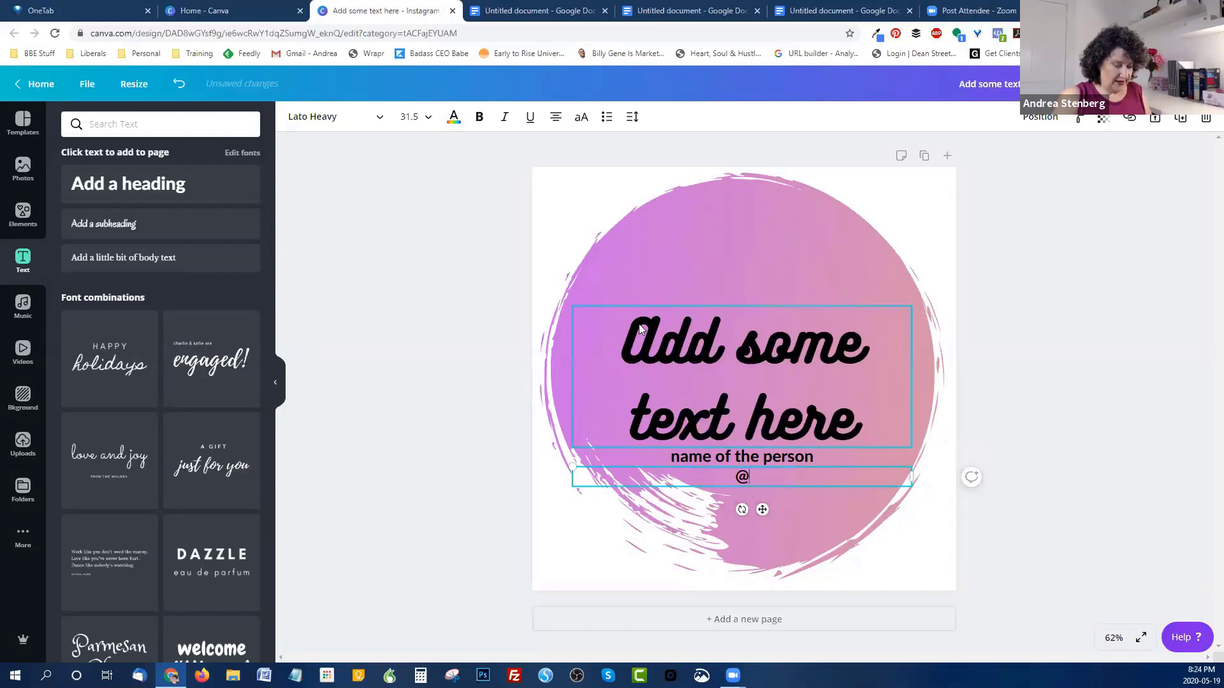
{"action": "type", "text": "andreastenberg"}
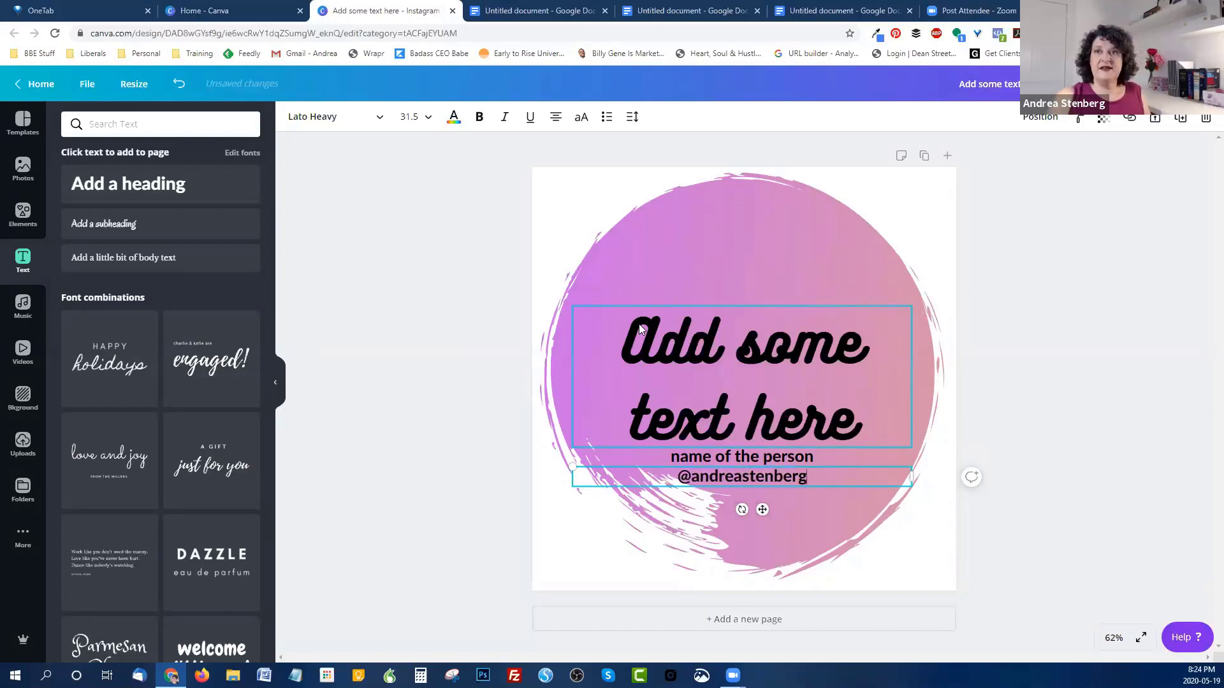
{"action": "left_click", "coordinate": [429, 119]}
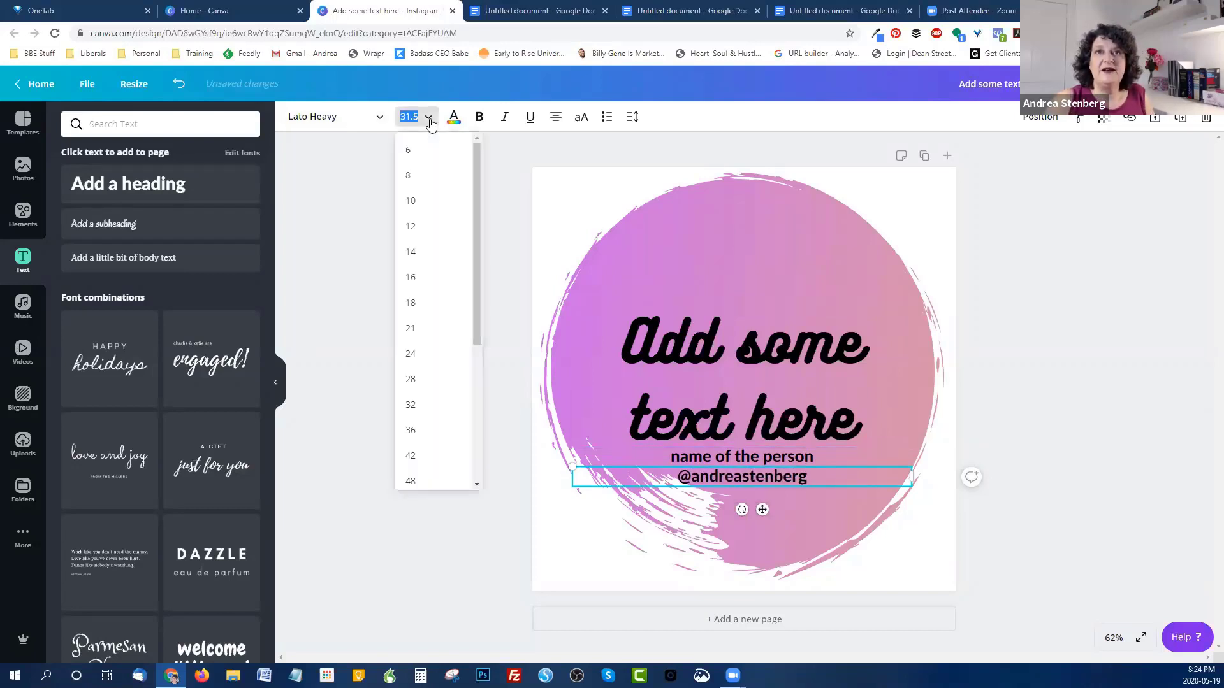
{"action": "left_click", "coordinate": [413, 370]}
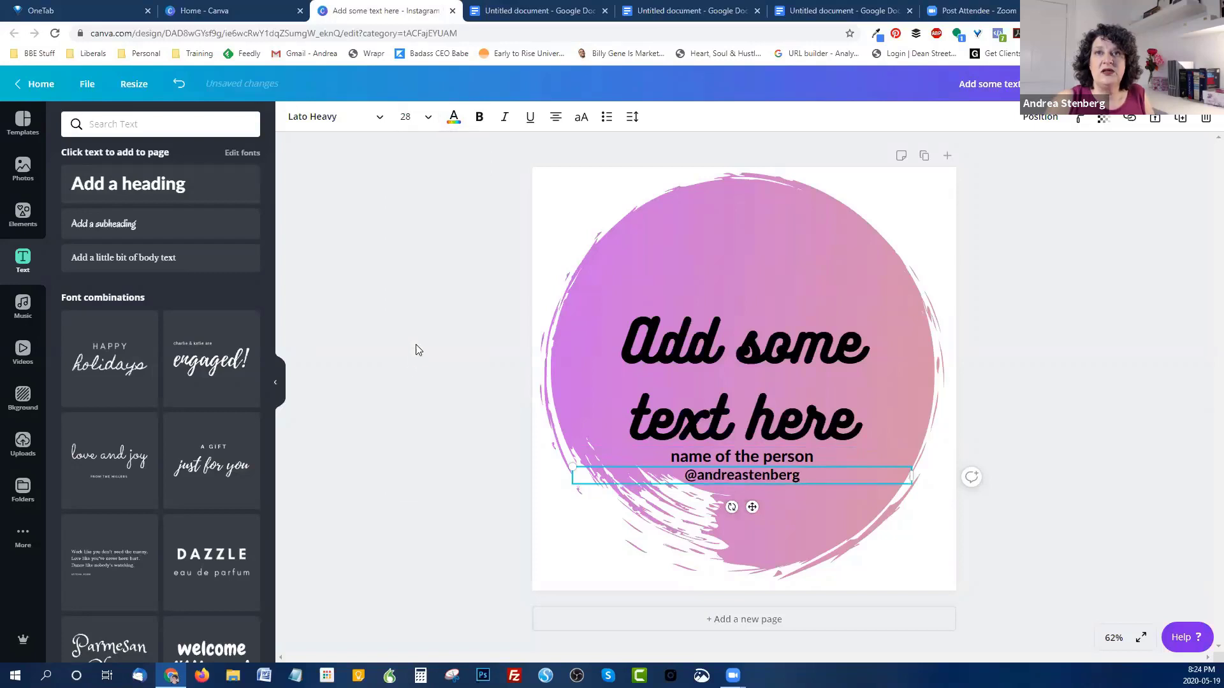
{"action": "left_click", "coordinate": [416, 135]}
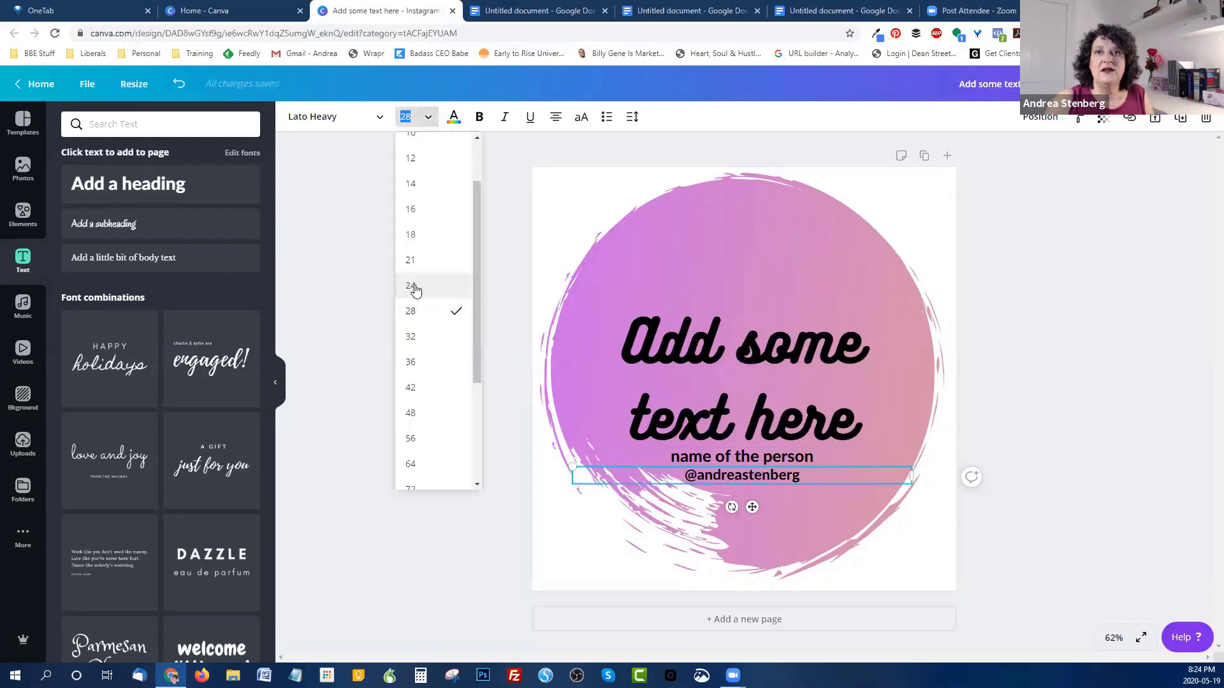
{"action": "left_click", "coordinate": [410, 284]}
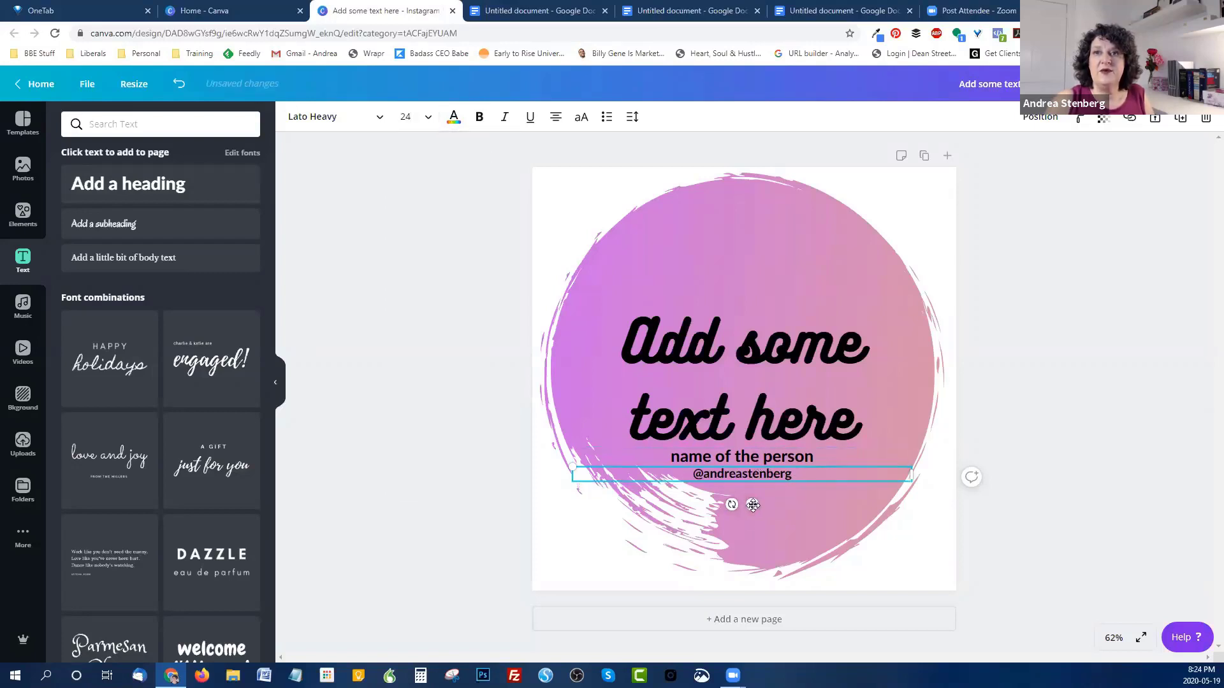
{"action": "left_click_drag", "start_coordinate": [752, 504], "coordinate": [755, 614]}
{"action": "left_click", "coordinate": [1017, 473]}
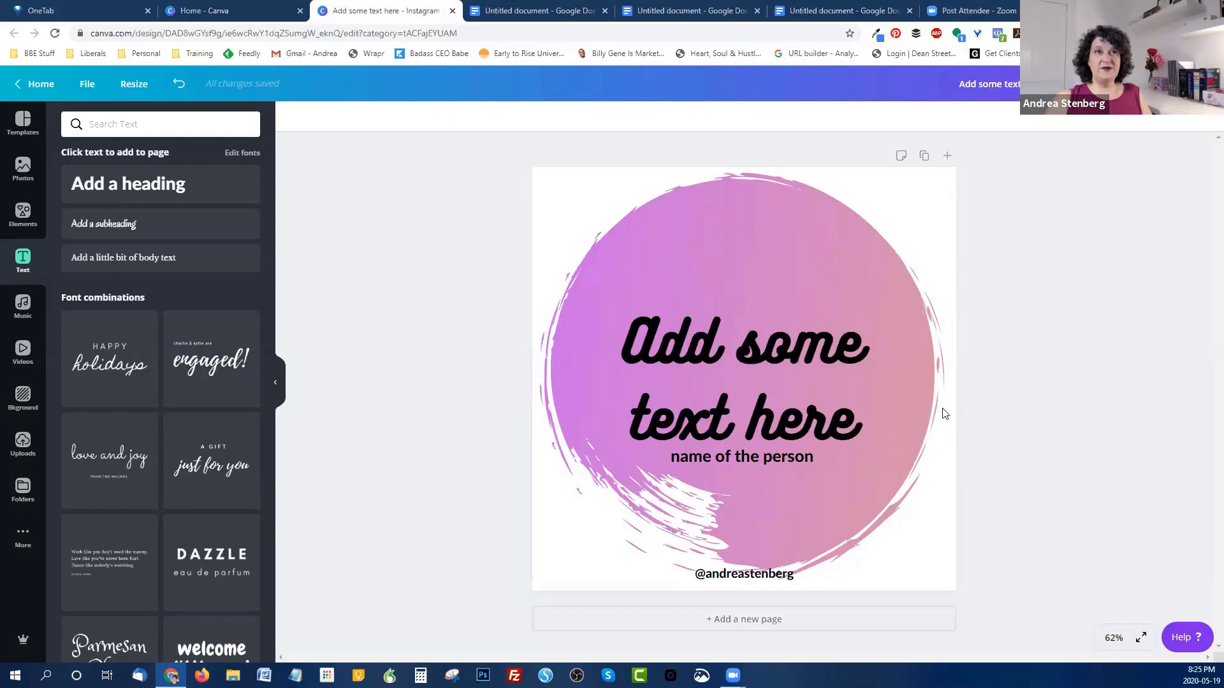
Step: Return to the Canva home page and browse recent designs, checking the Instagram posts design's options
{"action": "left_click", "coordinate": [225, 11]}
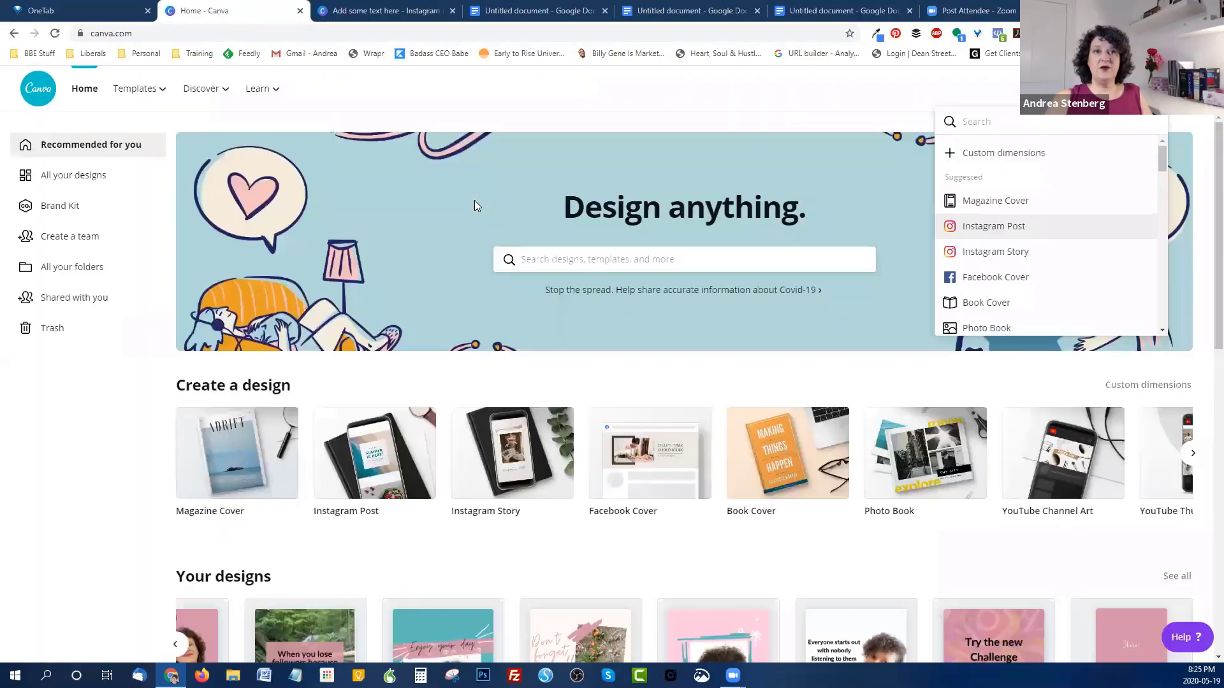
{"action": "scroll", "coordinate": [275, 320], "scroll_direction": "down", "scroll_amount": 1}
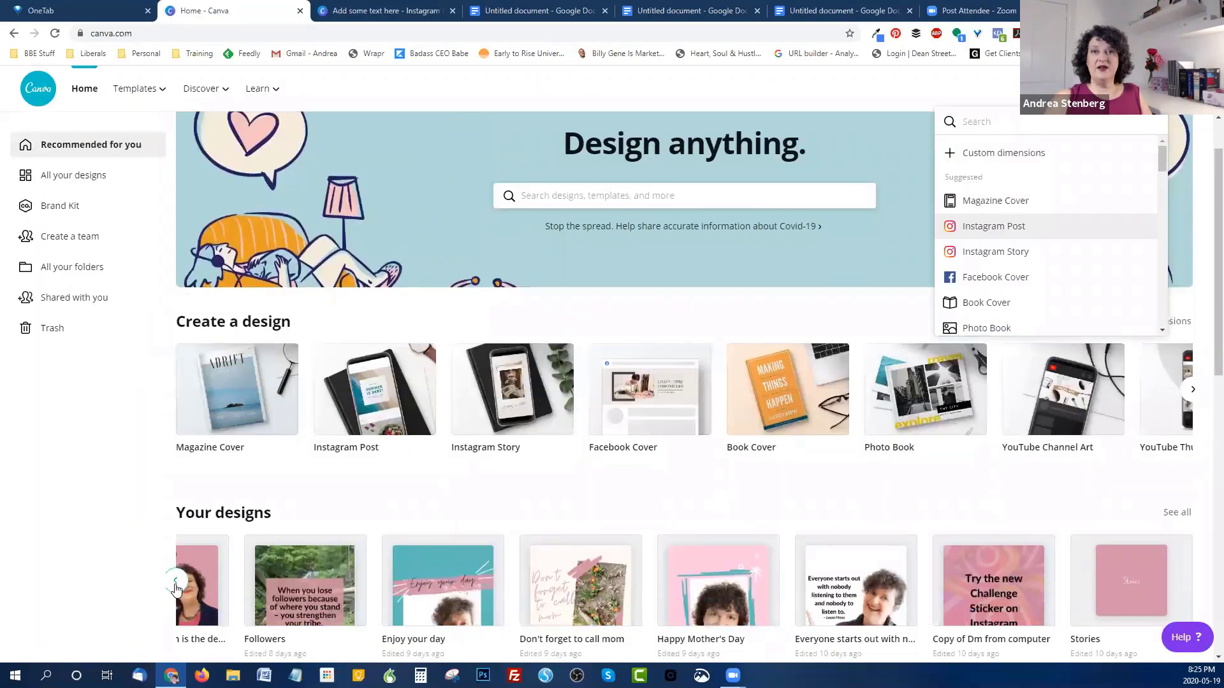
{"action": "left_click", "coordinate": [176, 584]}
{"action": "left_click", "coordinate": [177, 584]}
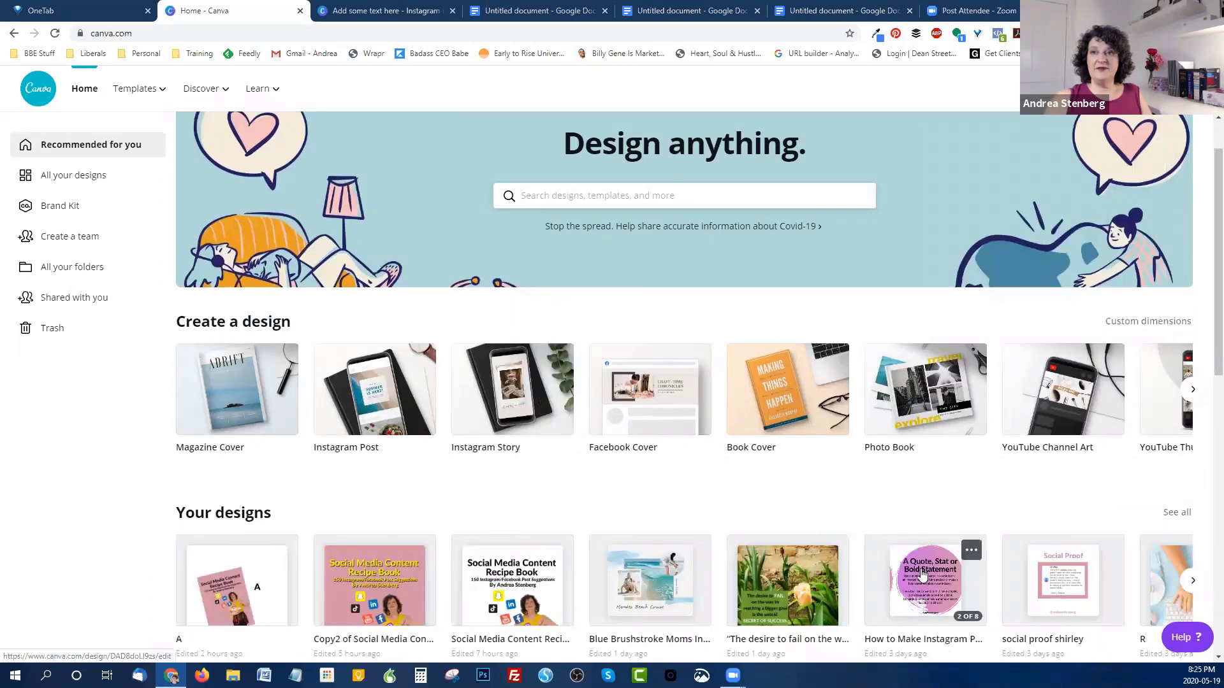
{"action": "left_click", "coordinate": [971, 552]}
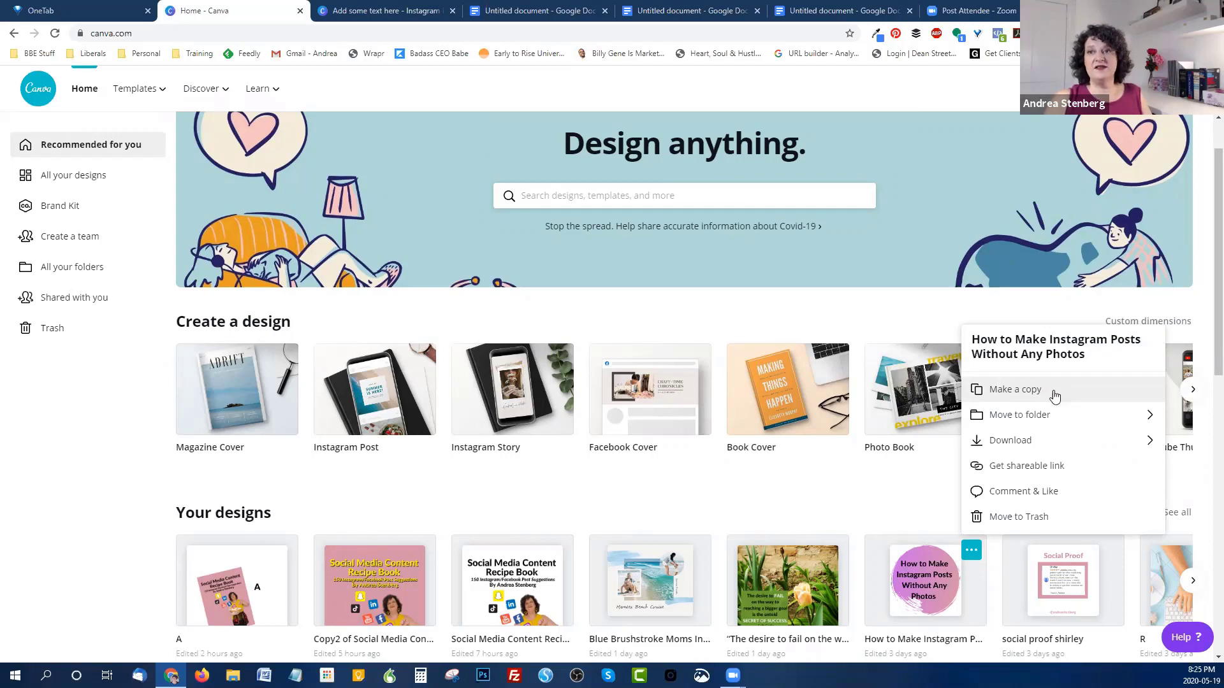
{"action": "left_click", "coordinate": [873, 503]}
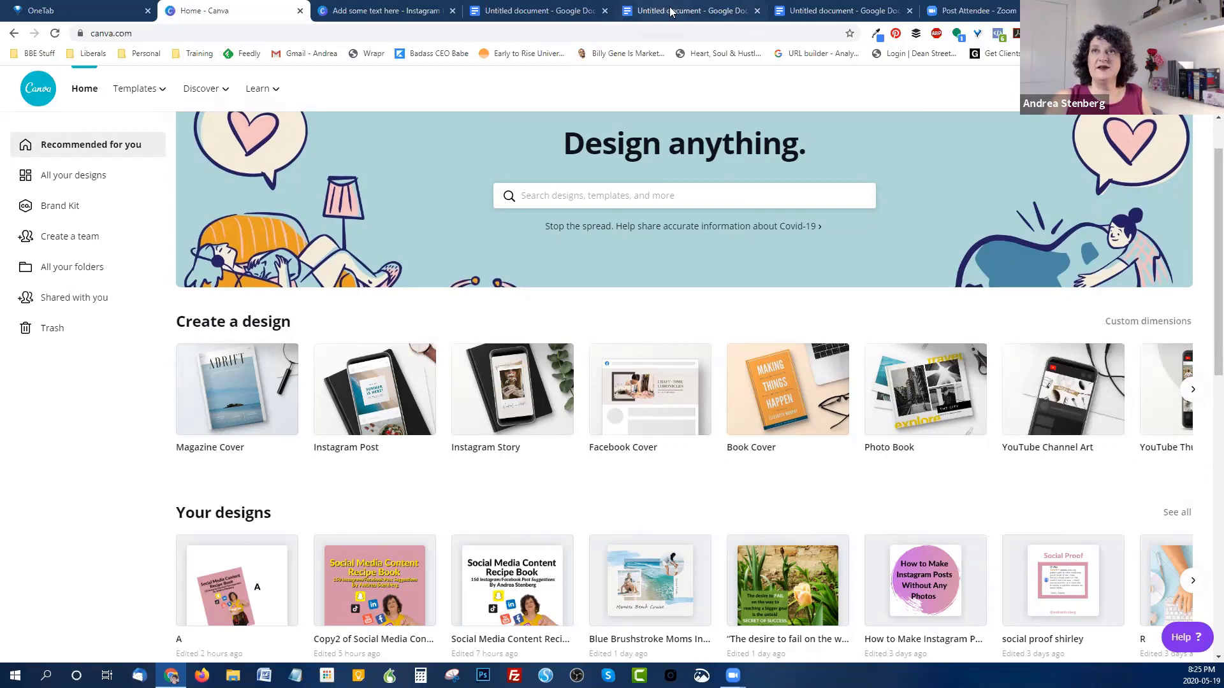
{"action": "left_click", "coordinate": [823, 11]}
Step: Review the pink-overlay photo-quote example in the Google Doc, then return to Canva home
{"action": "scroll", "coordinate": [950, 268], "scroll_direction": "down", "scroll_amount": 1}
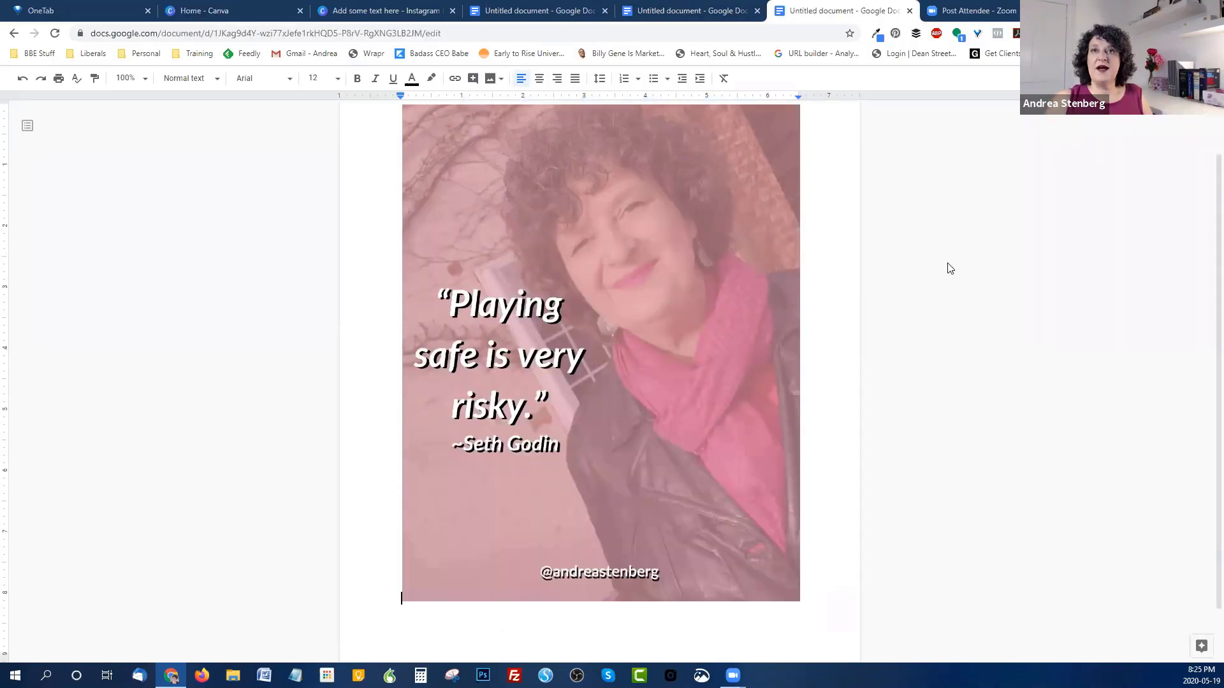
{"action": "scroll", "coordinate": [950, 268], "scroll_direction": "up", "scroll_amount": 2}
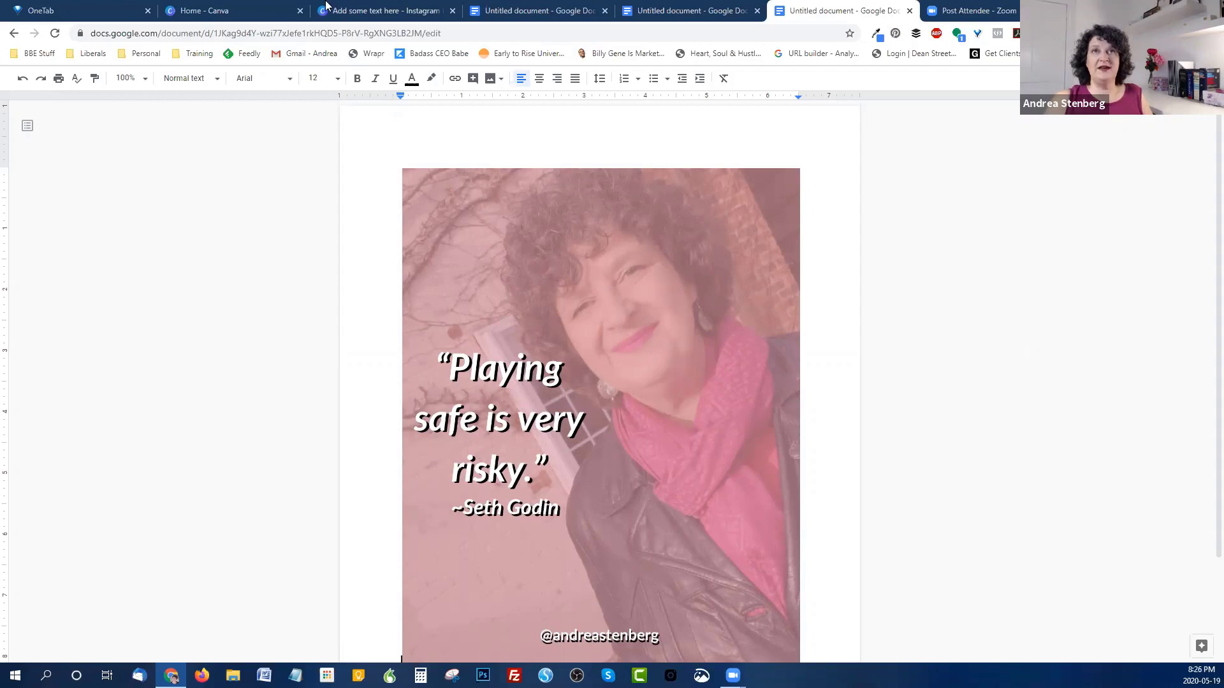
{"action": "left_click", "coordinate": [255, 9]}
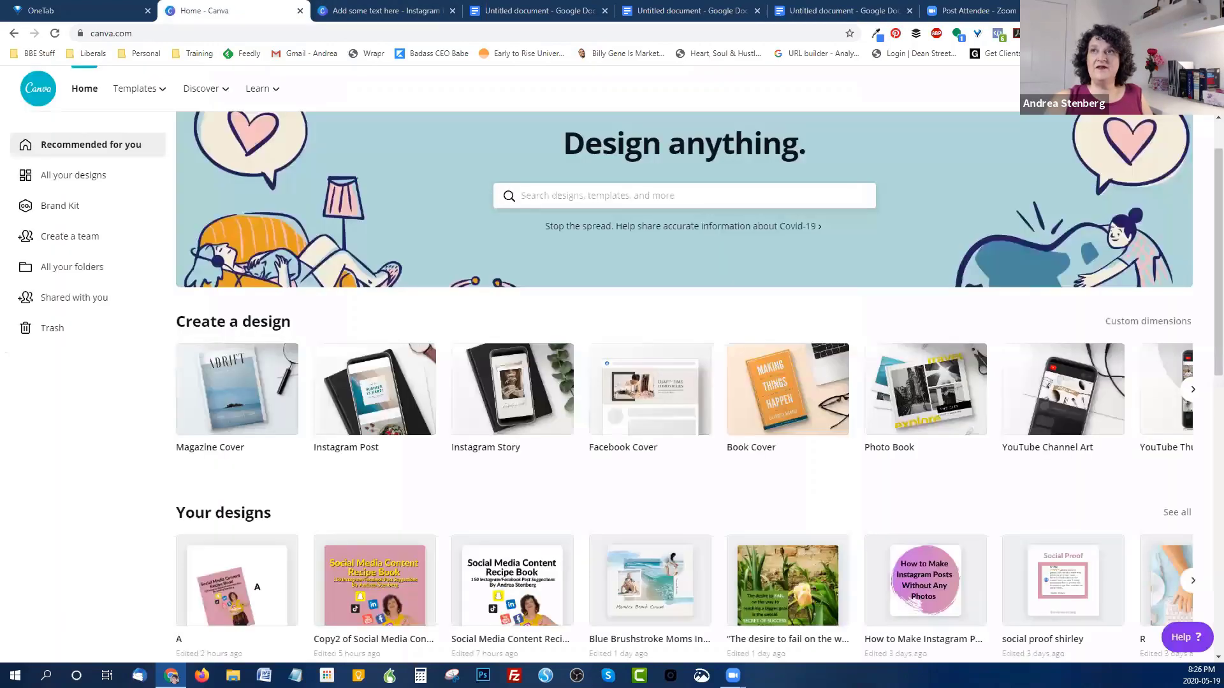
Step: Create a new Instagram Post and add the waving-woman photo from Uploads
{"action": "left_click", "coordinate": [1116, 89]}
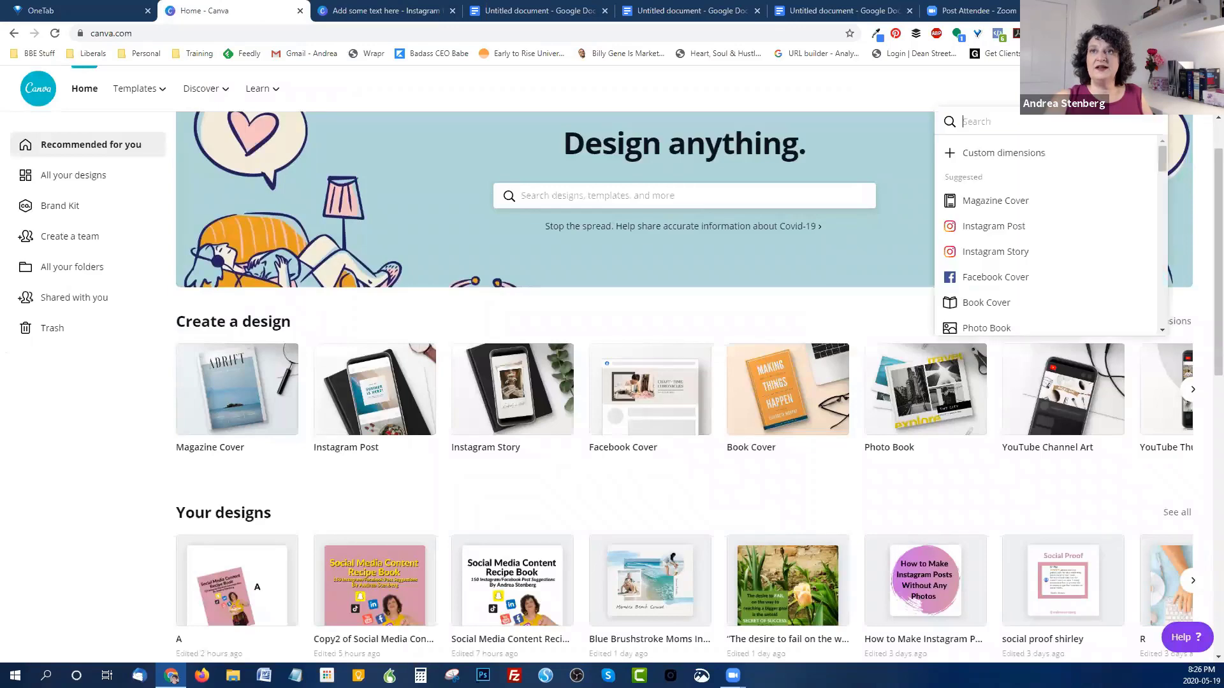
{"action": "left_click", "coordinate": [996, 235]}
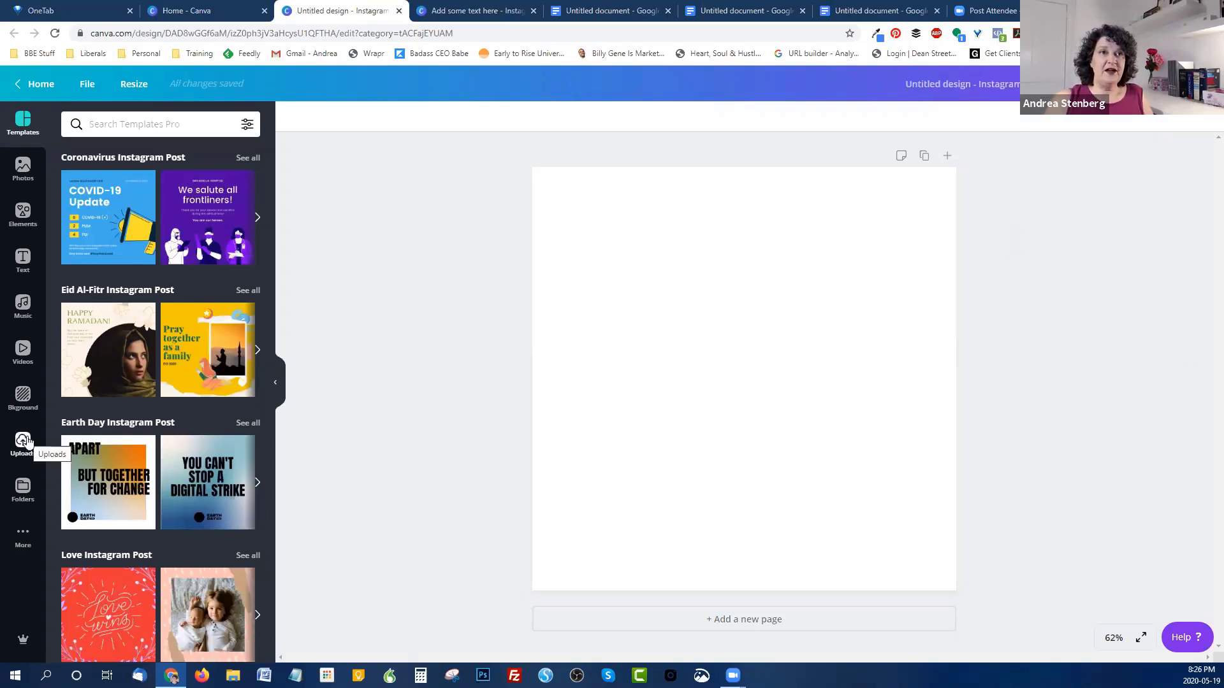
{"action": "left_click", "coordinate": [26, 441]}
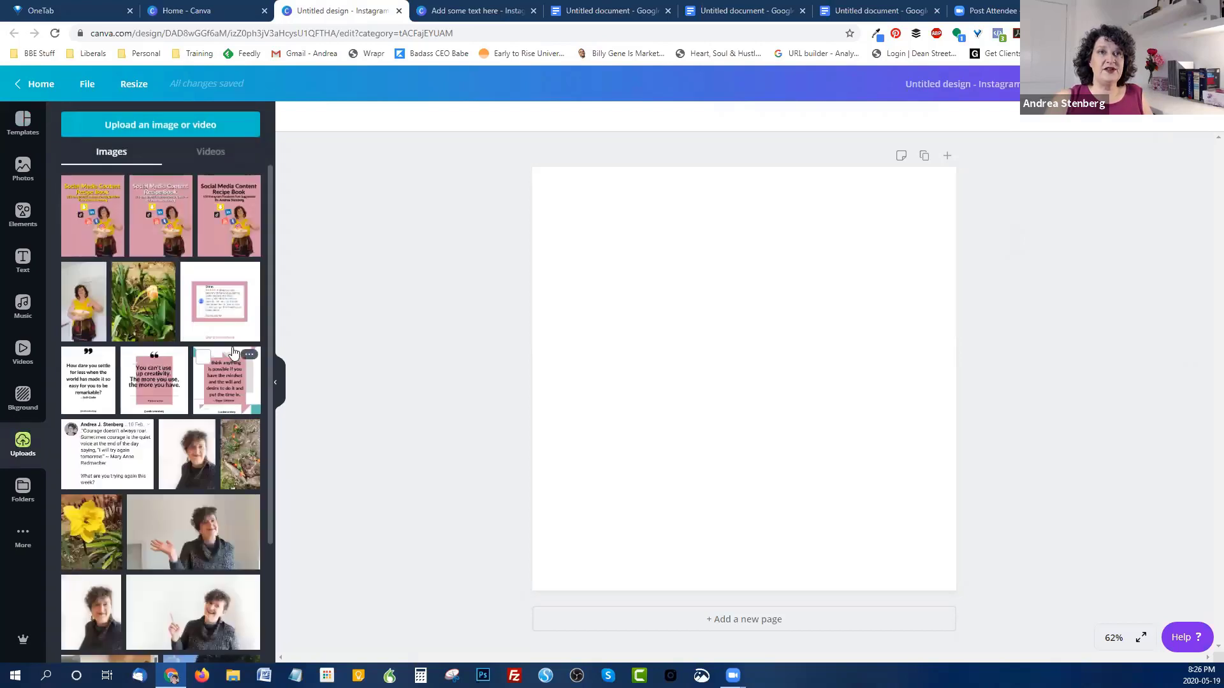
{"action": "scroll", "coordinate": [234, 353], "scroll_direction": "down", "scroll_amount": 3}
{"action": "scroll", "coordinate": [232, 347], "scroll_direction": "down", "scroll_amount": 1}
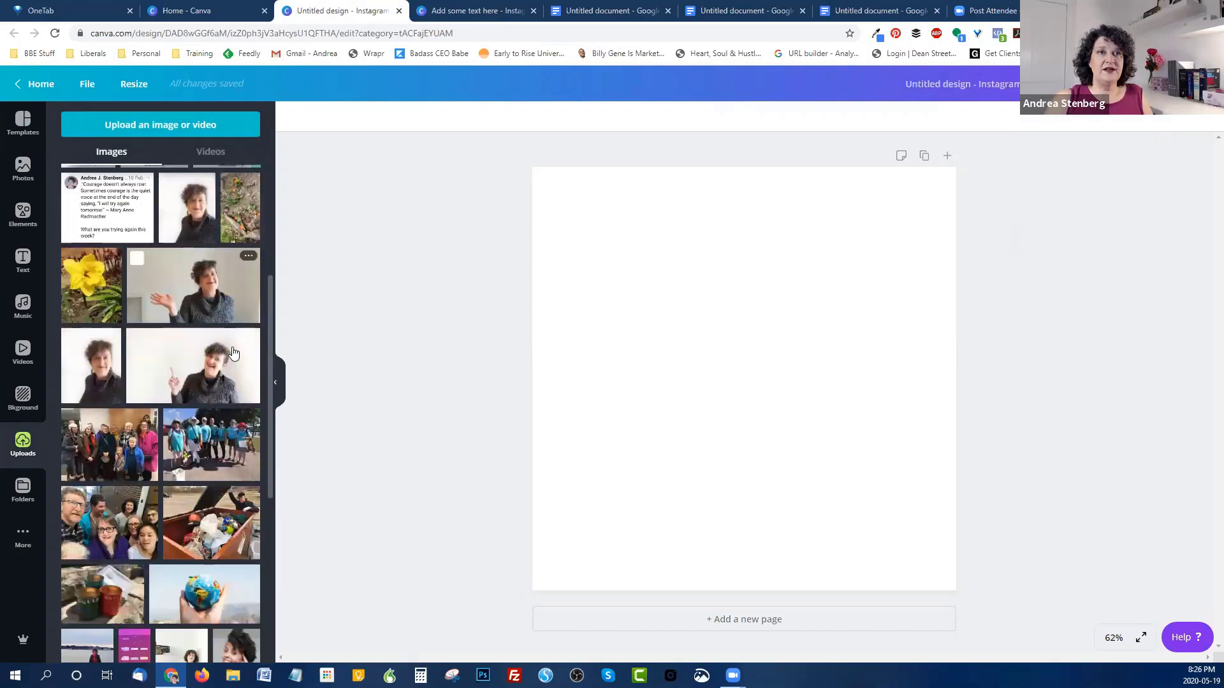
{"action": "scroll", "coordinate": [232, 347], "scroll_direction": "up", "scroll_amount": 2}
{"action": "left_click", "coordinate": [179, 421]}
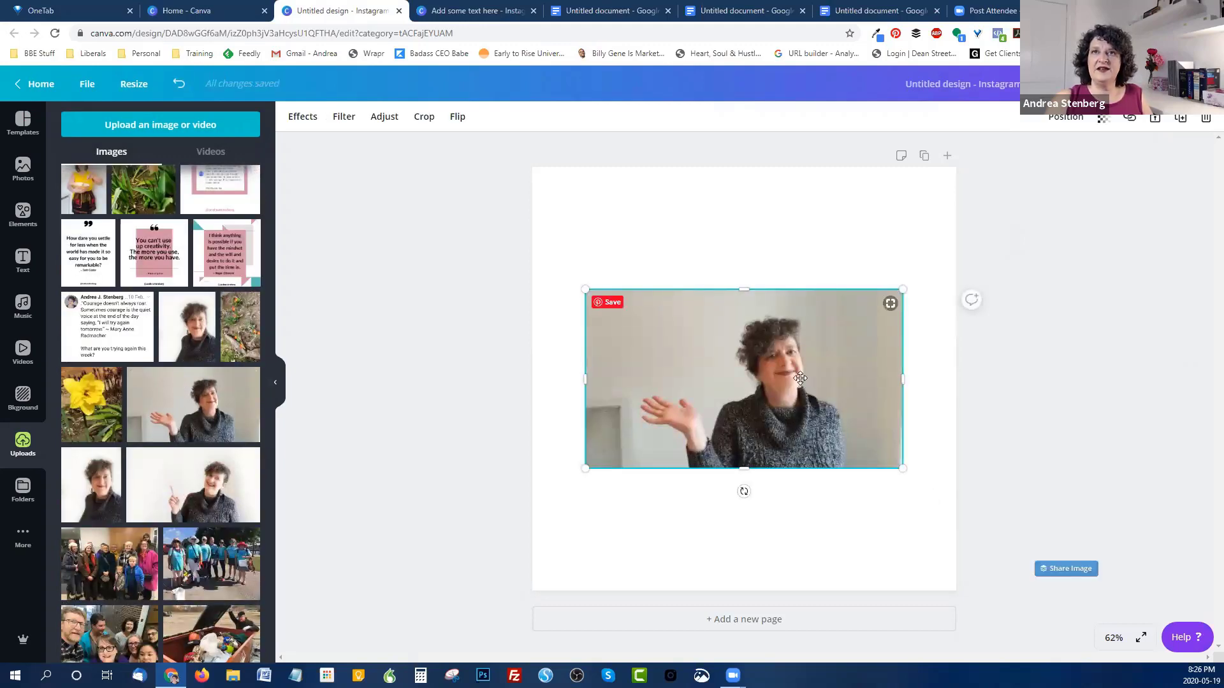
Step: Enlarge the waving-woman photo past the page edges and shift it left to frame her
{"action": "left_click_drag", "start_coordinate": [806, 399], "coordinate": [749, 274]}
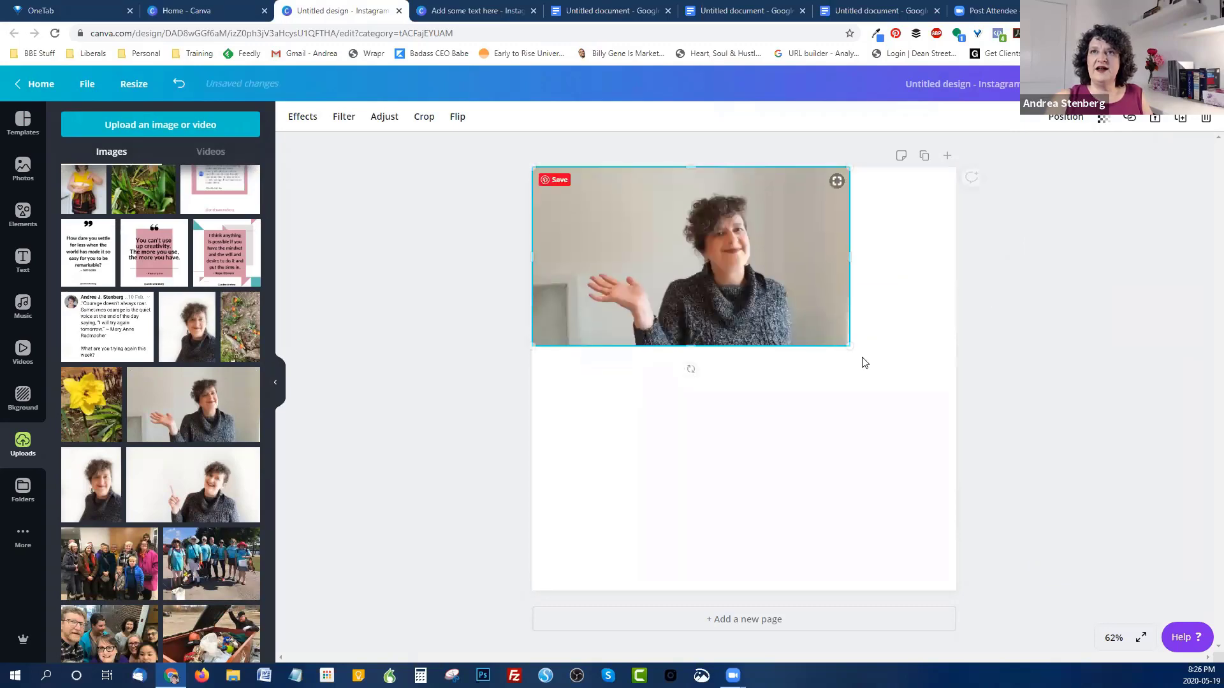
{"action": "left_click_drag", "start_coordinate": [849, 345], "coordinate": [1166, 657]}
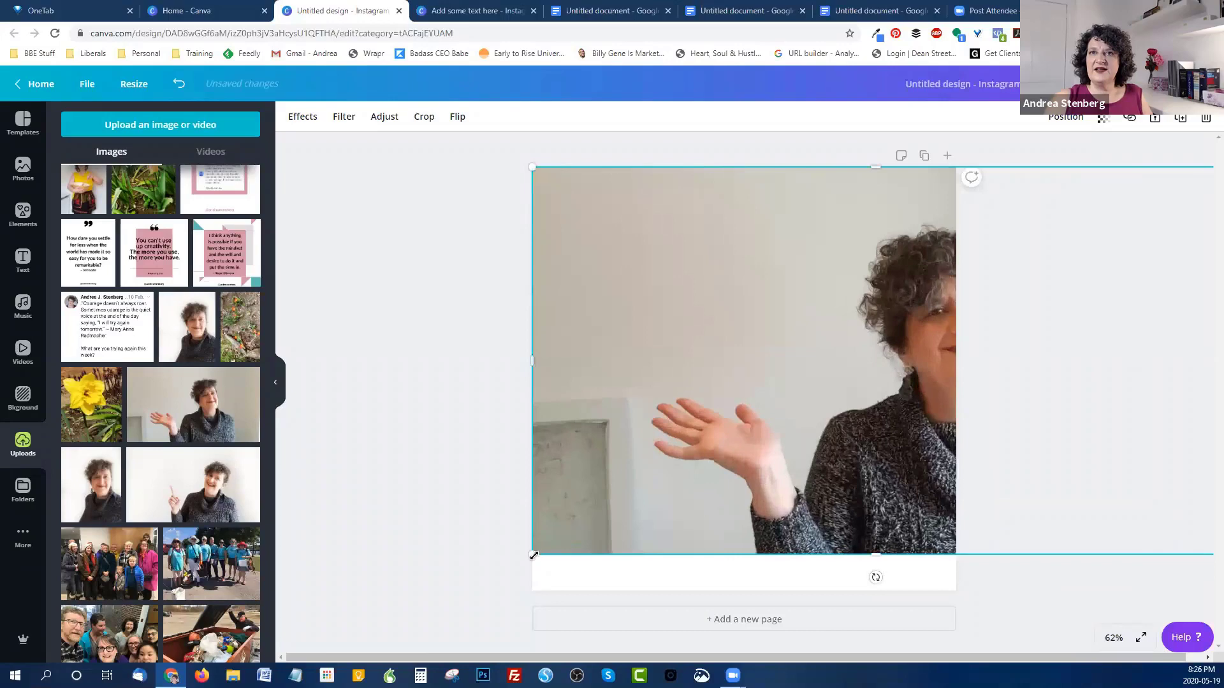
{"action": "left_click_drag", "start_coordinate": [533, 554], "coordinate": [463, 593]}
{"action": "mouse_move", "coordinate": [781, 394]}
{"action": "left_mouse_down"}
{"action": "mouse_move", "coordinate": [753, 396]}
{"action": "mouse_move", "coordinate": [768, 395]}
{"action": "left_mouse_up"}
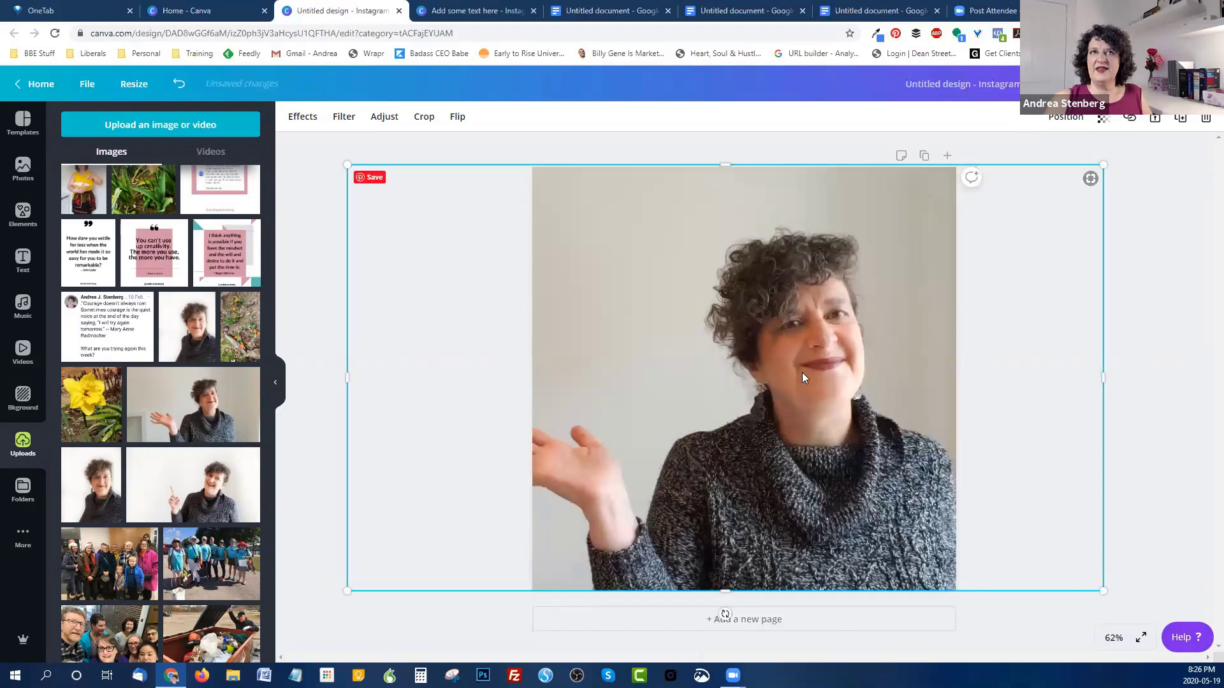
{"action": "left_click", "coordinate": [20, 215]}
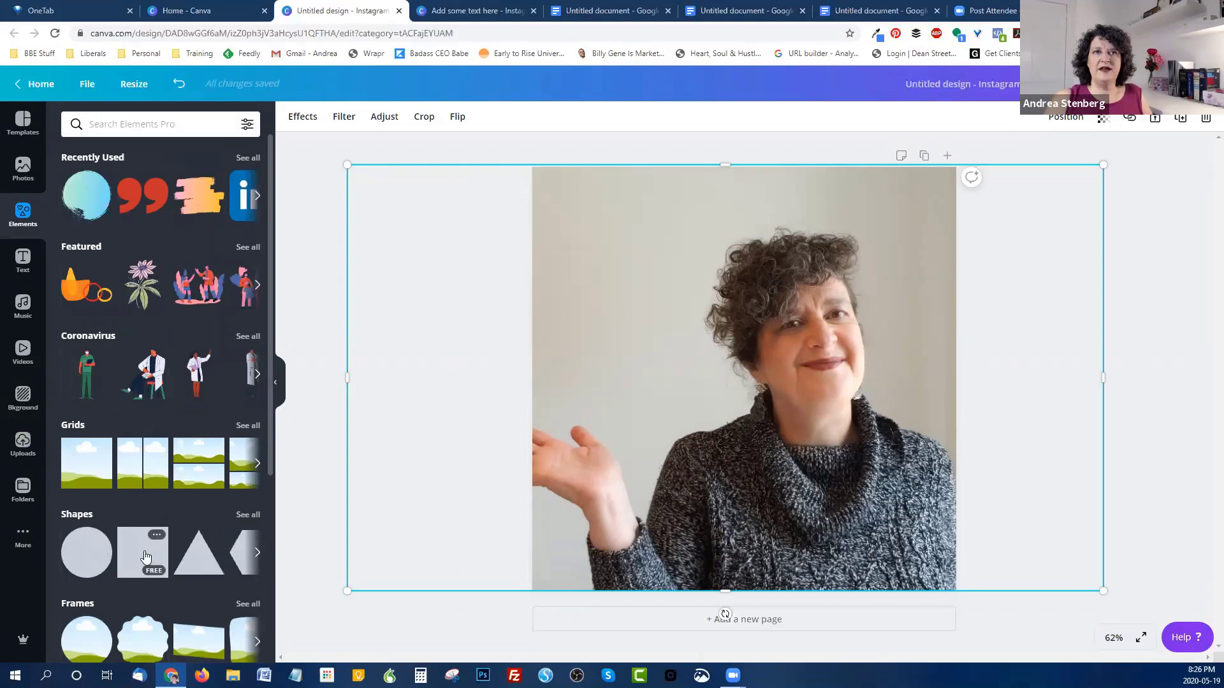
Step: Add a pink square and stretch it from the top-left corner to about 1,087 × 1,087 px
{"action": "left_click", "coordinate": [144, 556]}
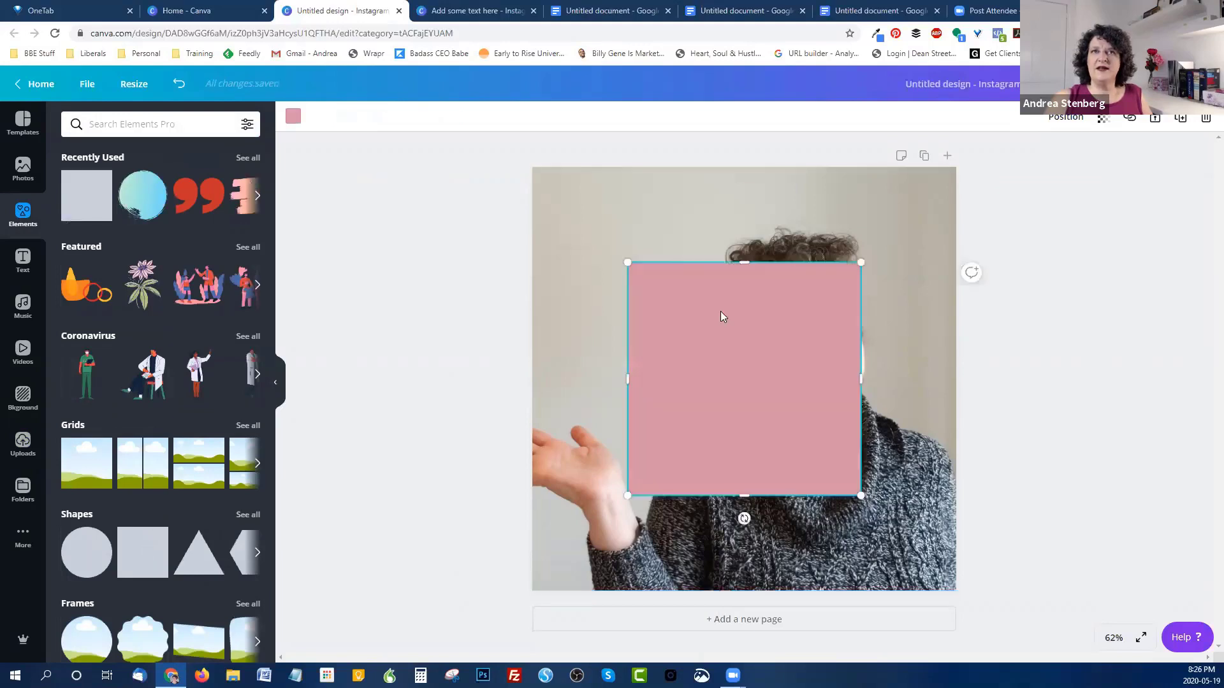
{"action": "left_click_drag", "start_coordinate": [725, 322], "coordinate": [630, 225]}
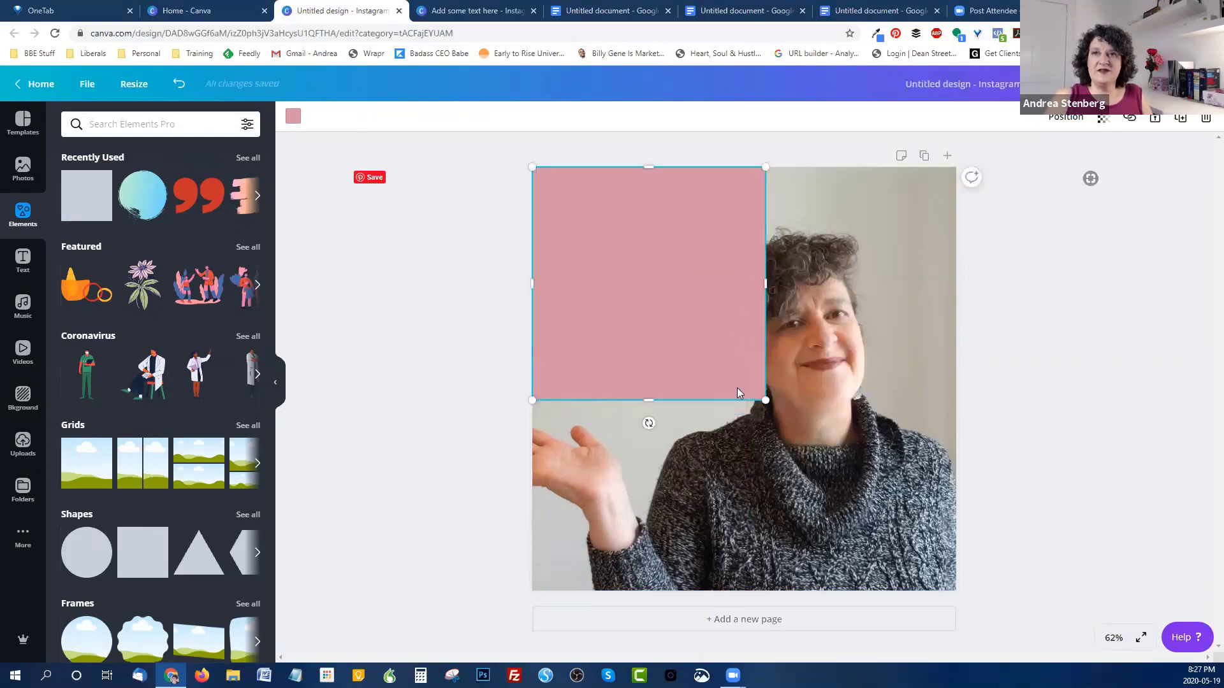
{"action": "left_click_drag", "start_coordinate": [944, 529], "coordinate": [969, 571]}
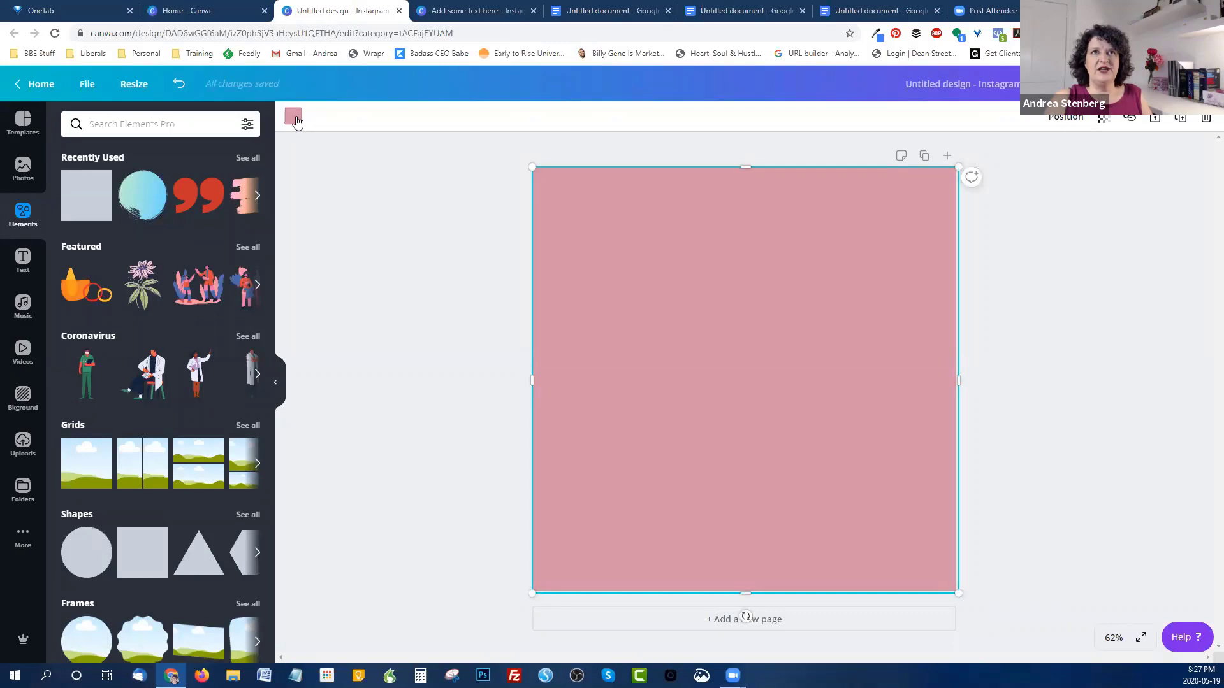
{"action": "left_click", "coordinate": [295, 120]}
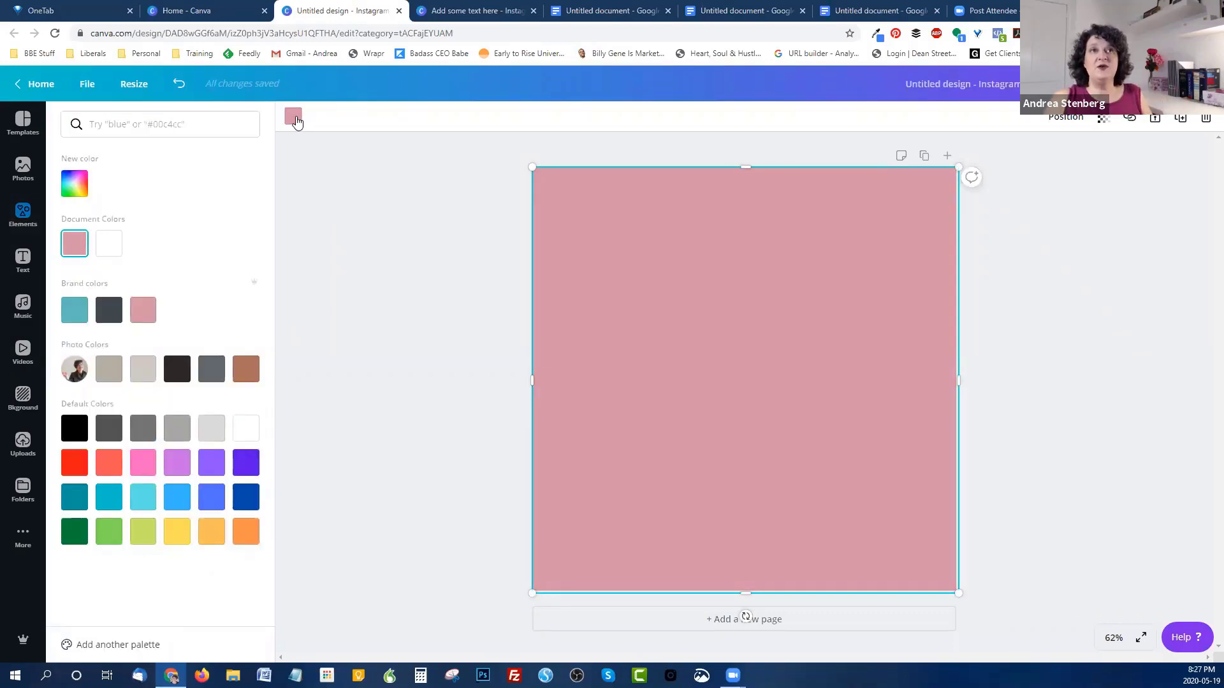
Step: Set the pink overlay's transparency to 70 so the photo shows through
{"action": "left_click", "coordinate": [74, 183]}
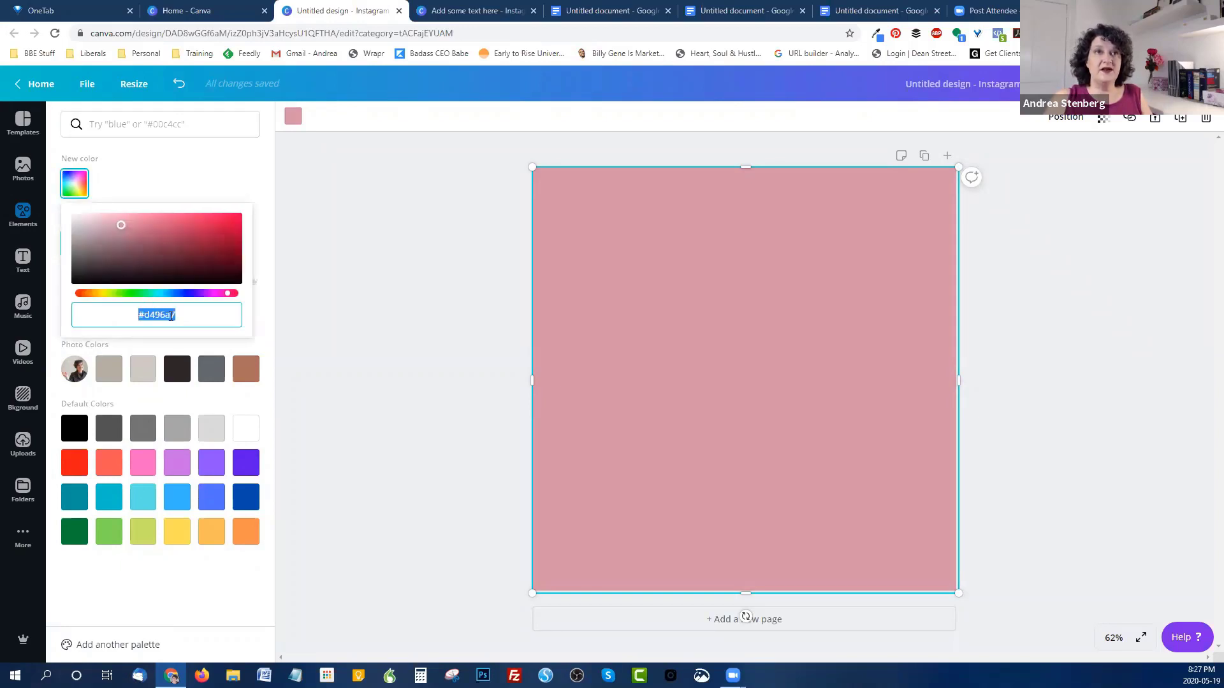
{"action": "left_click", "coordinate": [210, 183]}
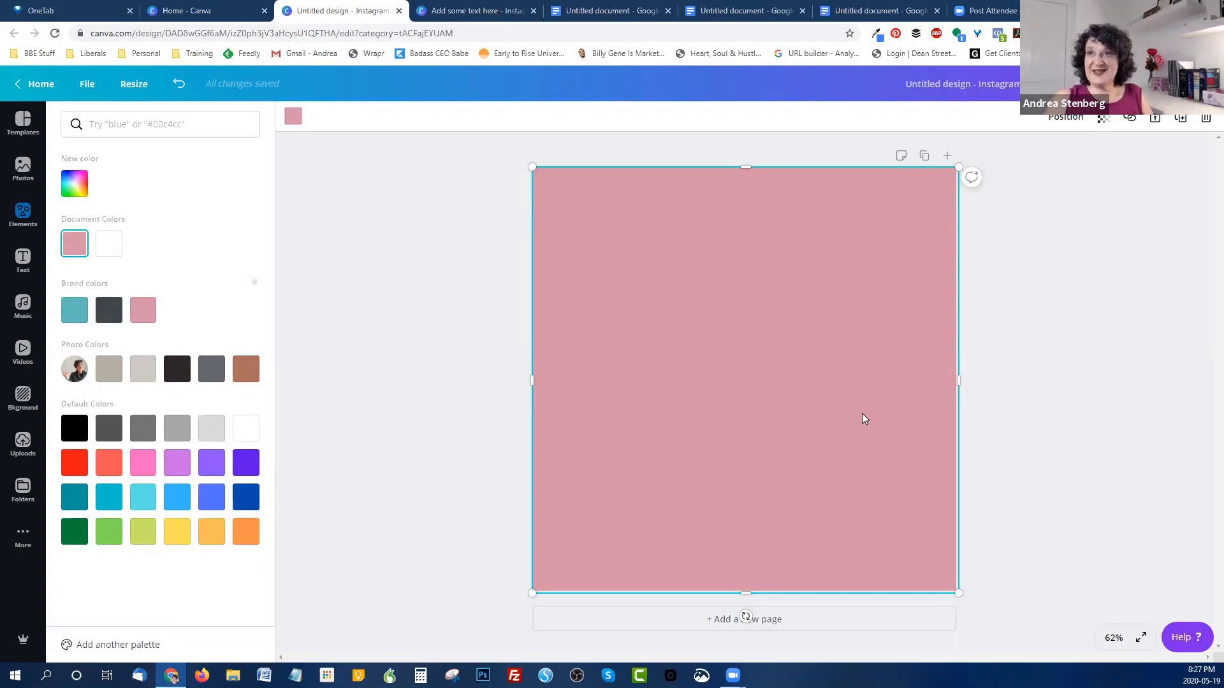
{"action": "left_click", "coordinate": [1105, 125]}
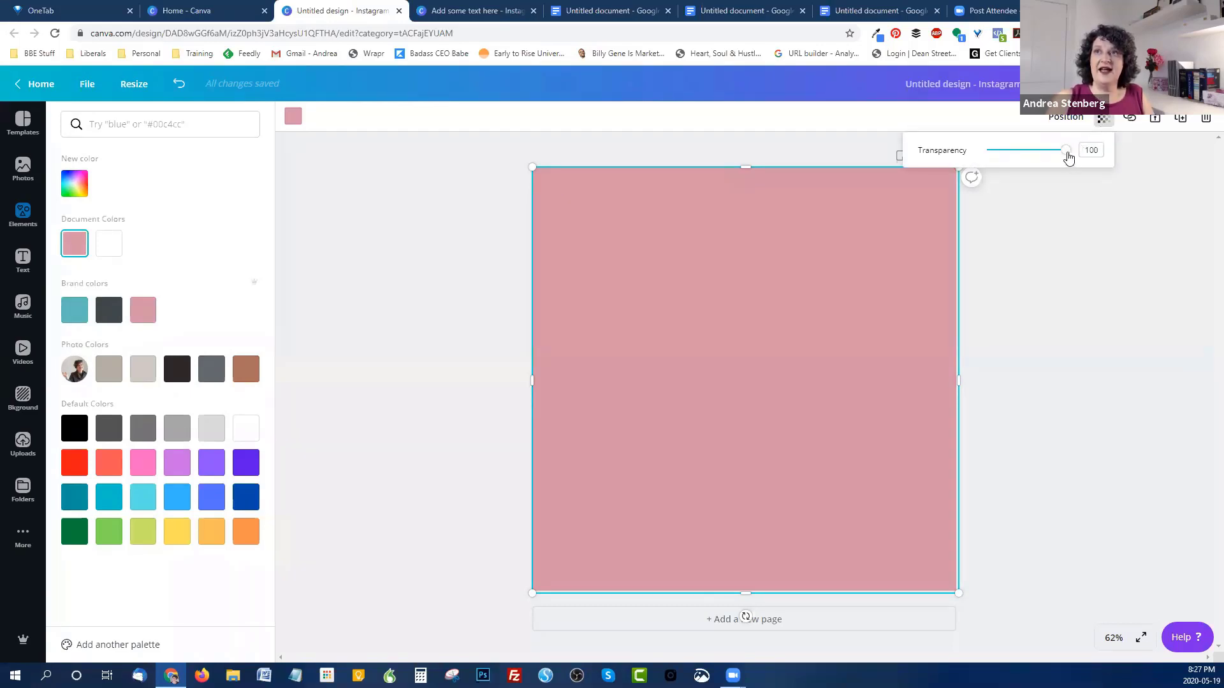
{"action": "mouse_move", "coordinate": [1064, 155]}
{"action": "left_mouse_down"}
{"action": "mouse_move", "coordinate": [985, 154]}
{"action": "mouse_move", "coordinate": [1051, 155]}
{"action": "left_mouse_up"}
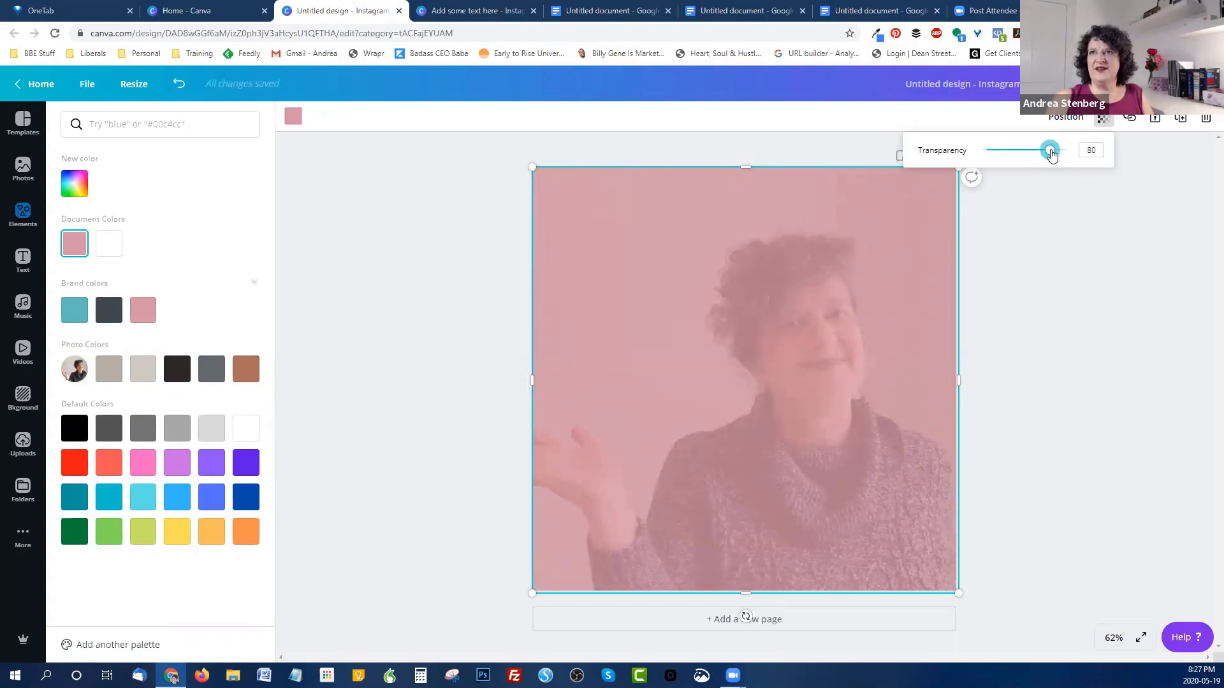
{"action": "left_click_drag", "start_coordinate": [1051, 155], "coordinate": [1044, 153]}
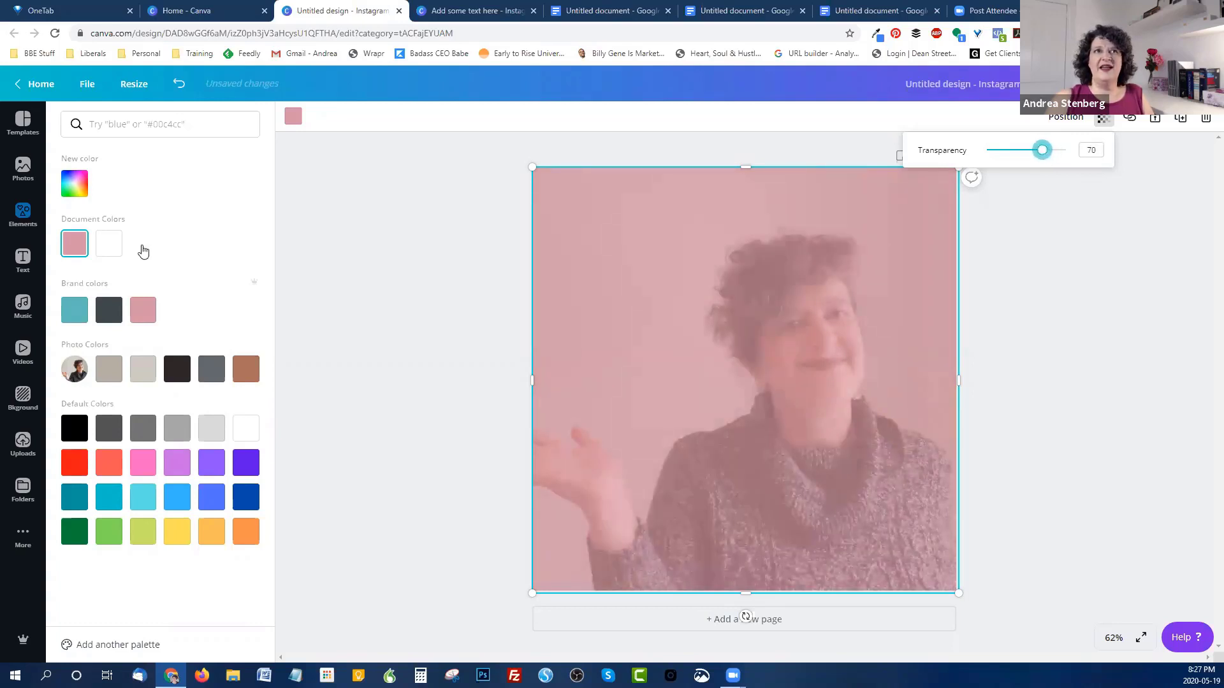
{"action": "left_click", "coordinate": [25, 257]}
{"action": "left_click", "coordinate": [25, 258]}
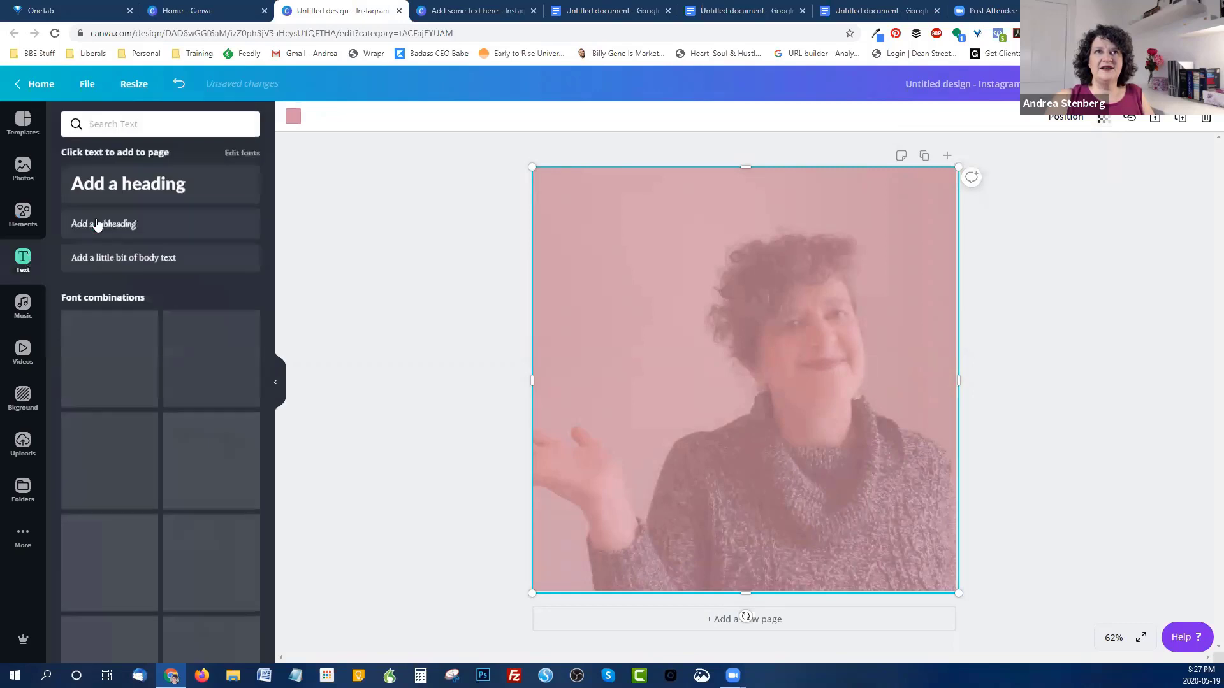
Step: Add a heading reading 'Add your text here' and move it to the upper left
{"action": "left_click", "coordinate": [156, 186]}
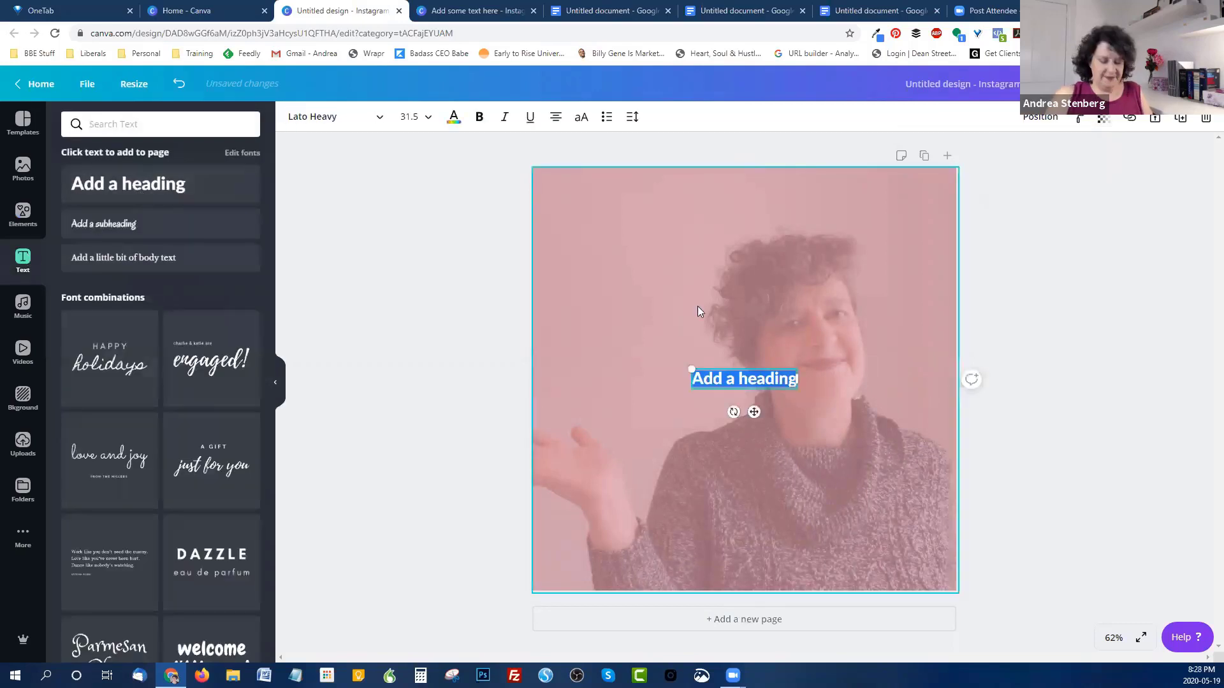
{"action": "type", "text": "Add"}
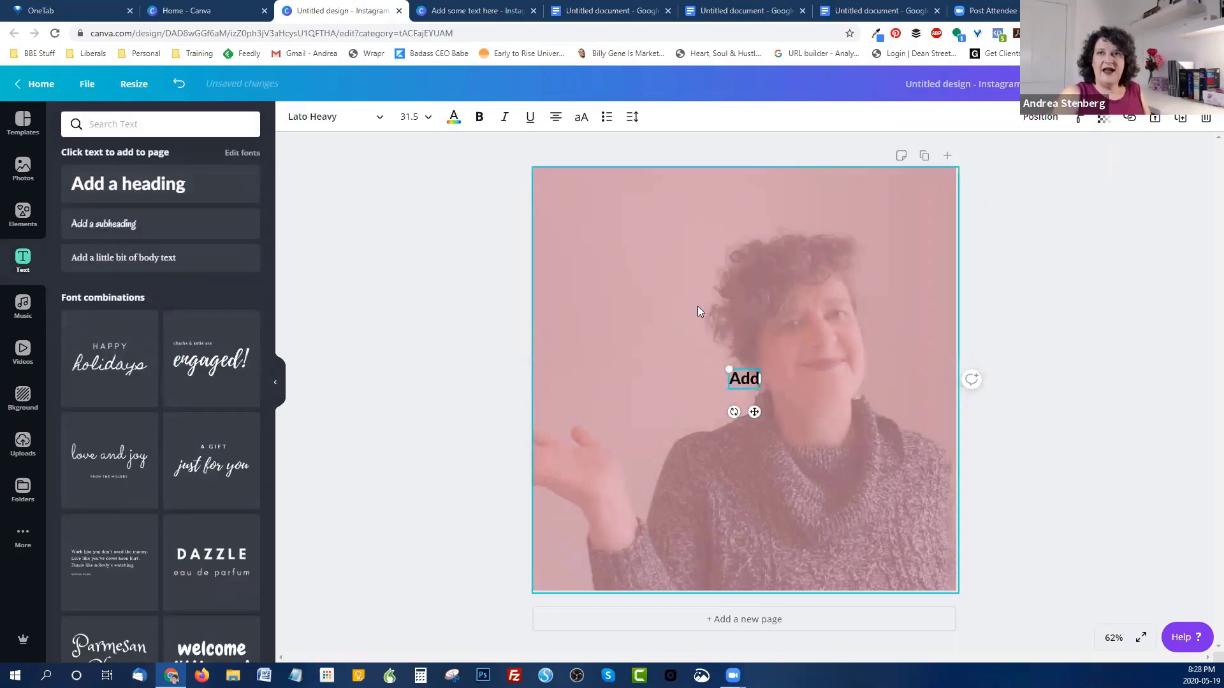
{"action": "type", "text": " your text here"}
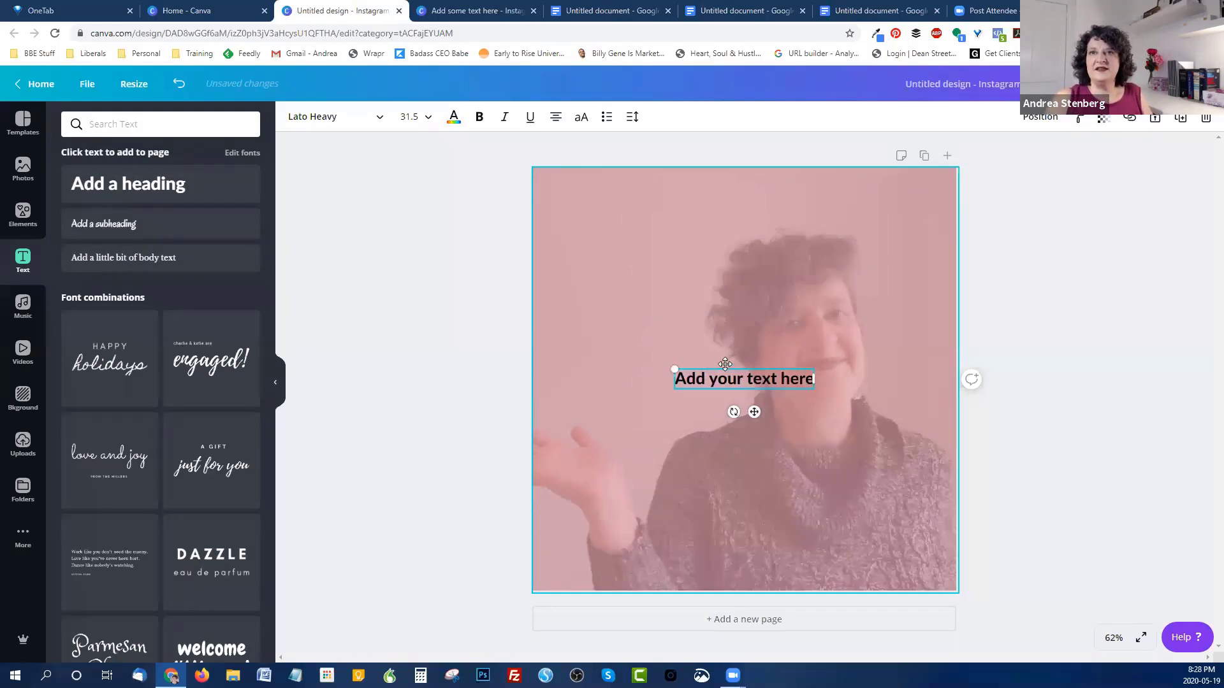
{"action": "left_click_drag", "start_coordinate": [756, 411], "coordinate": [633, 317]}
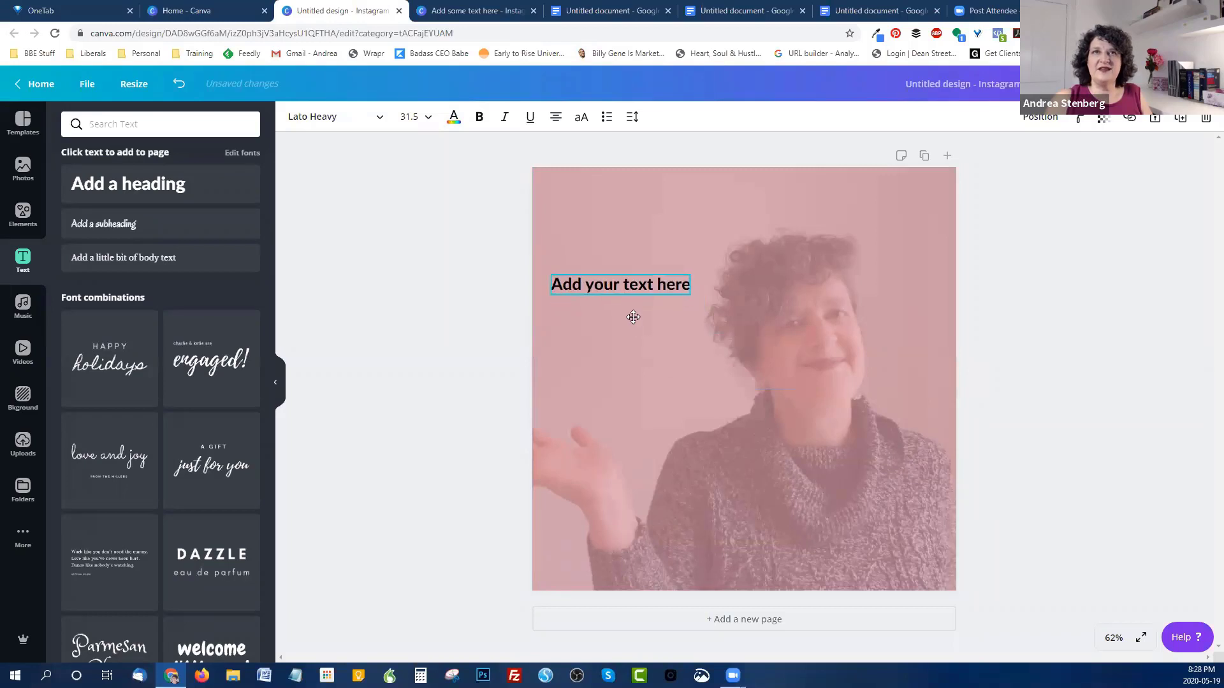
Step: Set the heading font size to 80 and narrow its box so it wraps to two lines
{"action": "left_click", "coordinate": [414, 118]}
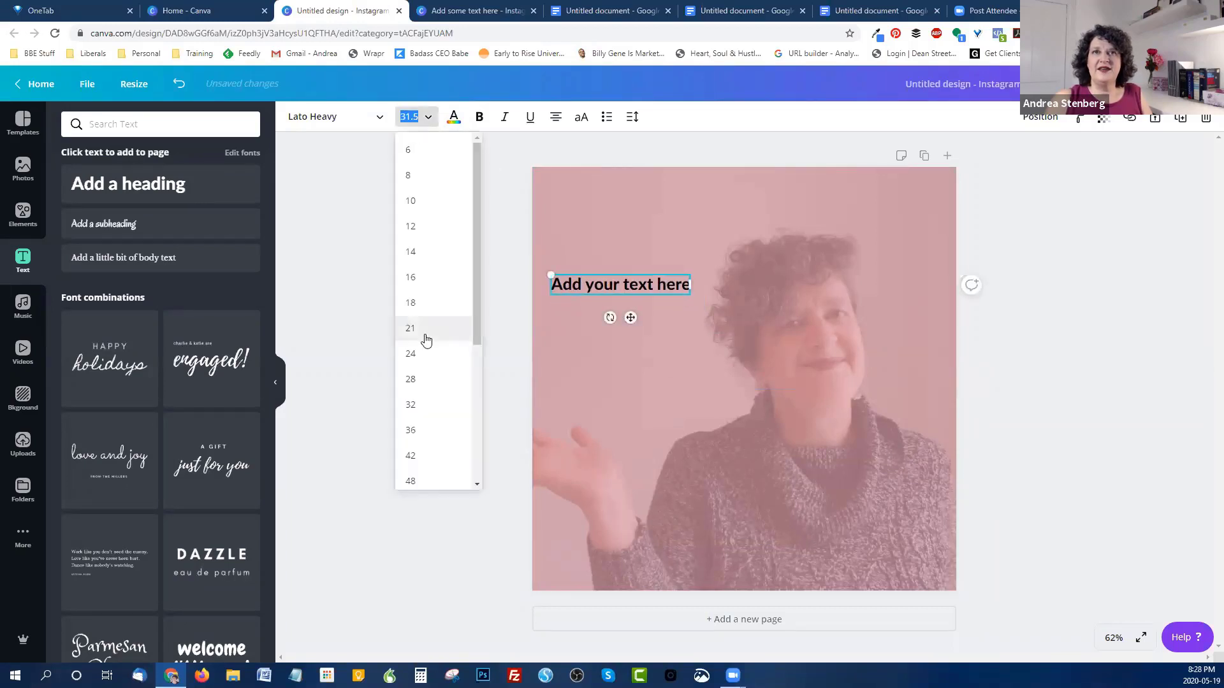
{"action": "scroll", "coordinate": [423, 383], "scroll_direction": "down", "scroll_amount": 4}
{"action": "left_click", "coordinate": [415, 419]}
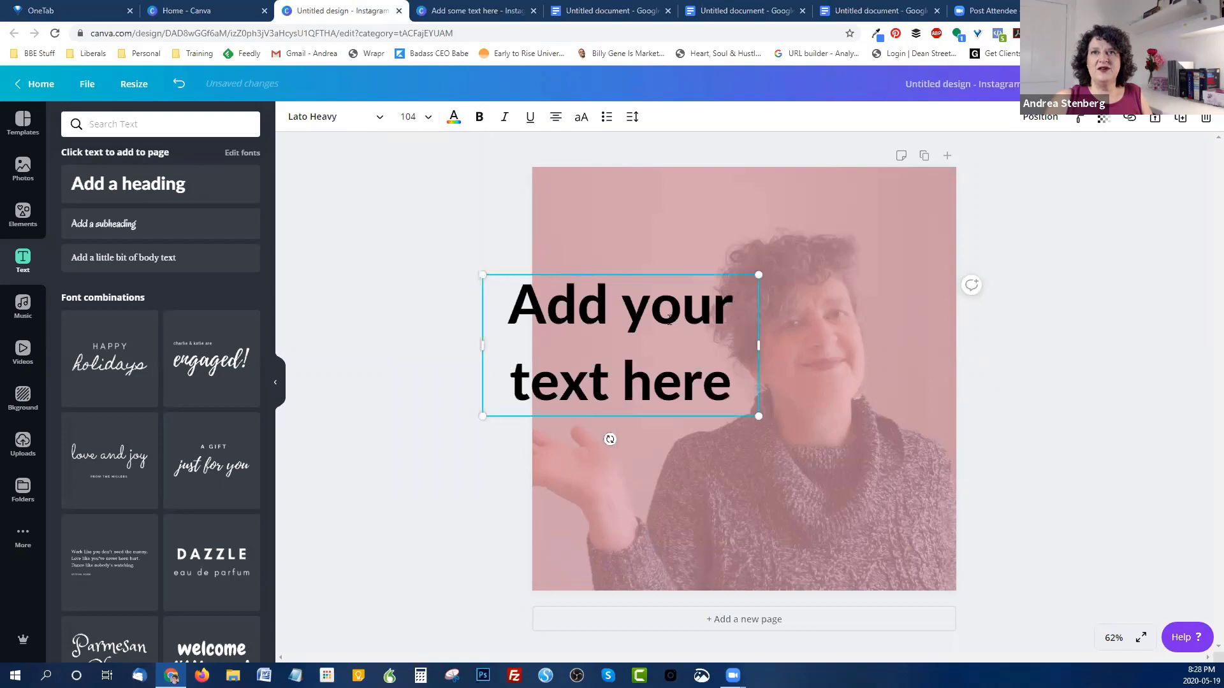
{"action": "left_click_drag", "start_coordinate": [758, 346], "coordinate": [738, 345]}
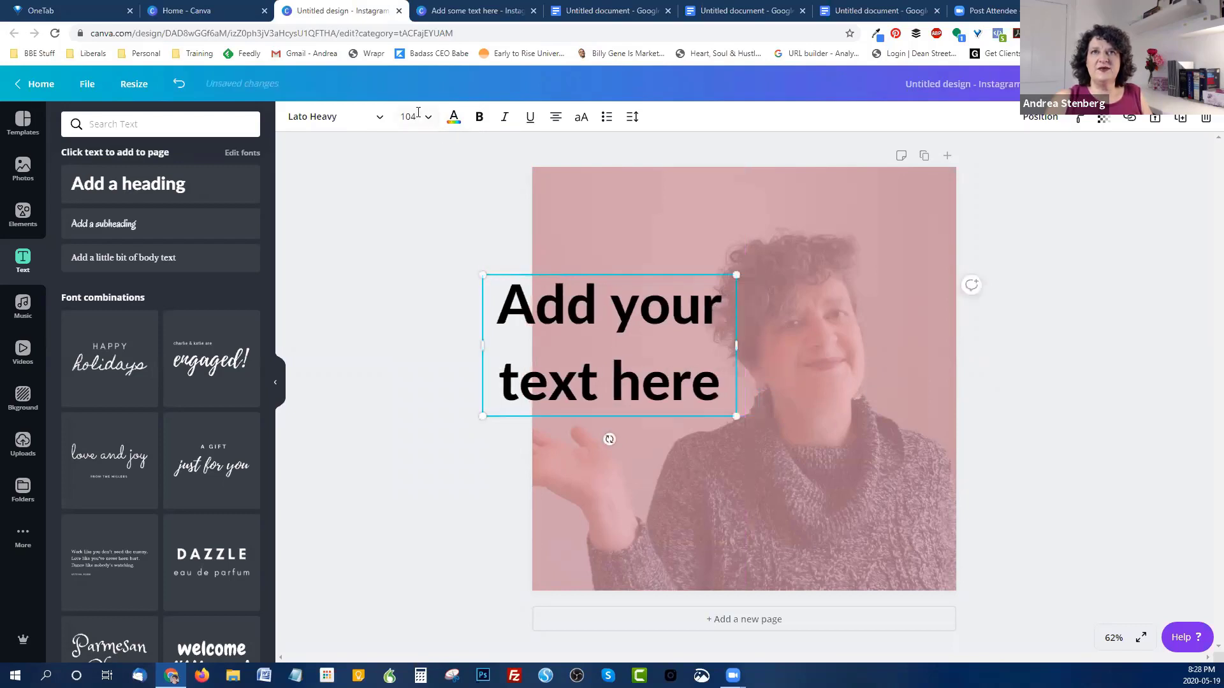
{"action": "left_click", "coordinate": [430, 118]}
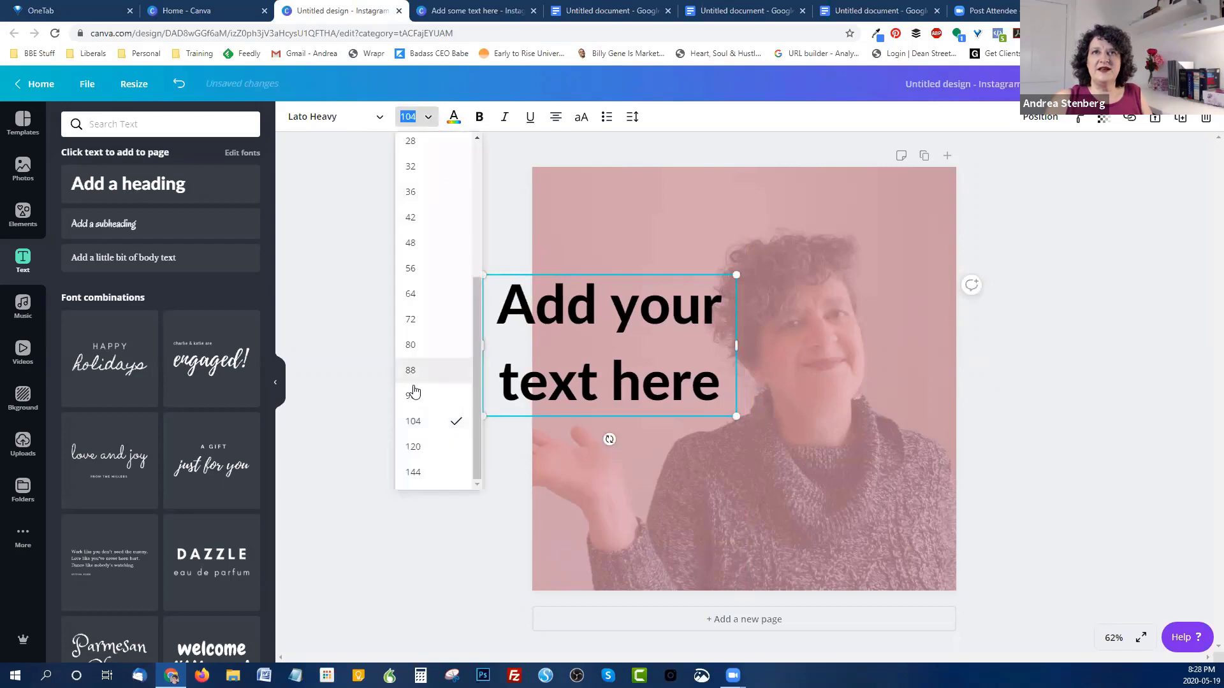
{"action": "left_click", "coordinate": [422, 354]}
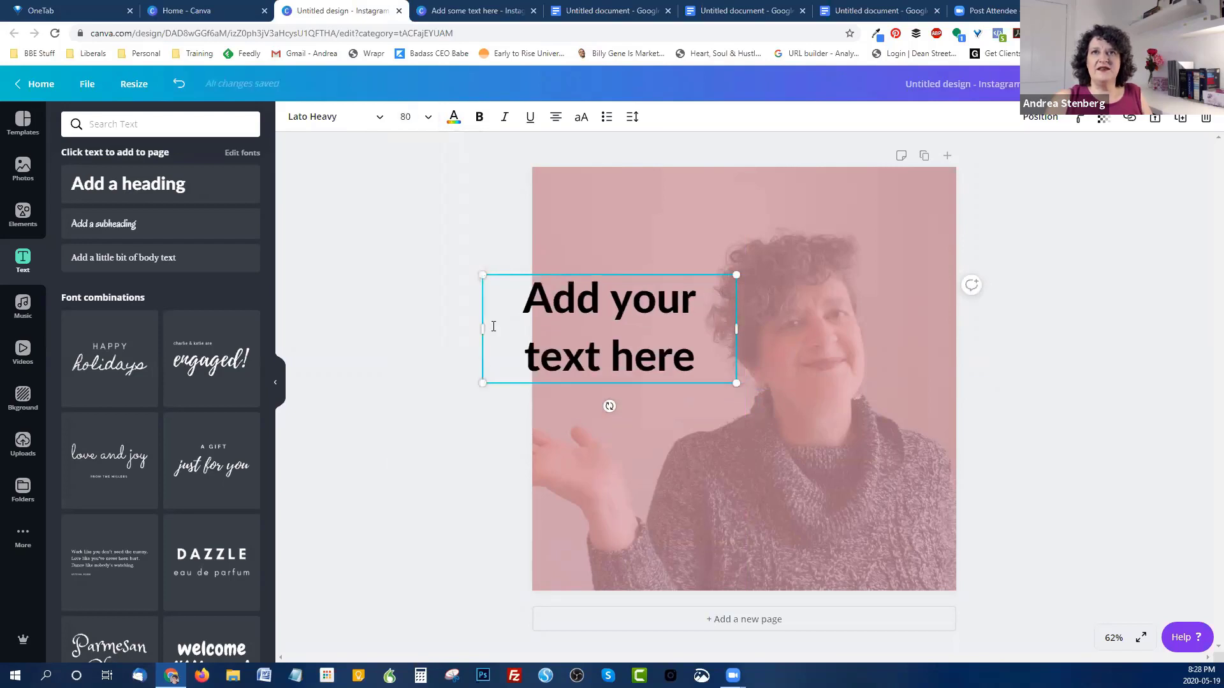
{"action": "left_click_drag", "start_coordinate": [480, 331], "coordinate": [533, 329]}
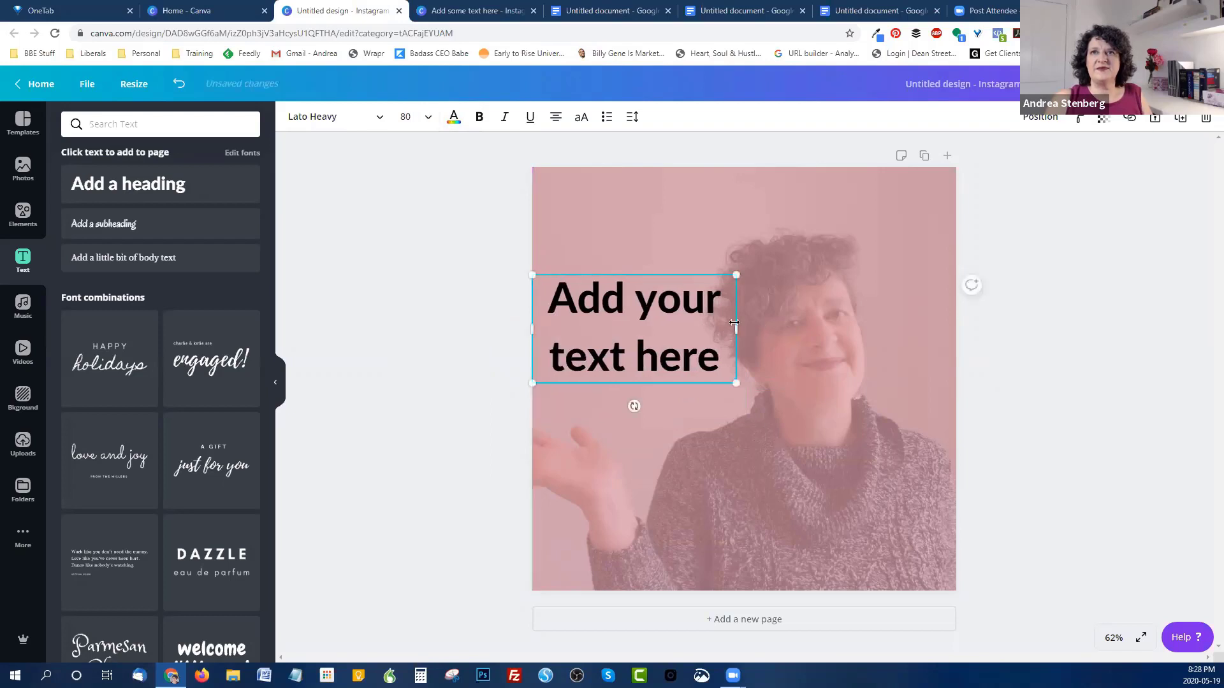
{"action": "left_click_drag", "start_coordinate": [735, 323], "coordinate": [723, 326]}
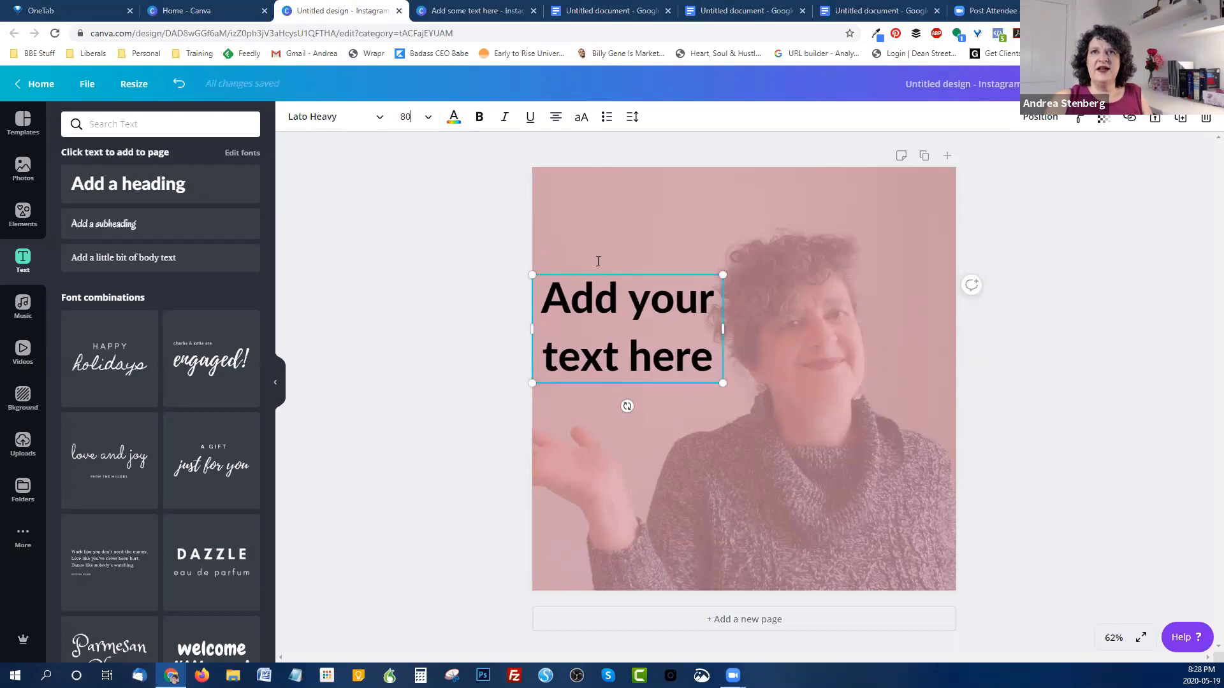
Step: Tighten the heading's line height to 1.08
{"action": "left_click", "coordinate": [633, 118]}
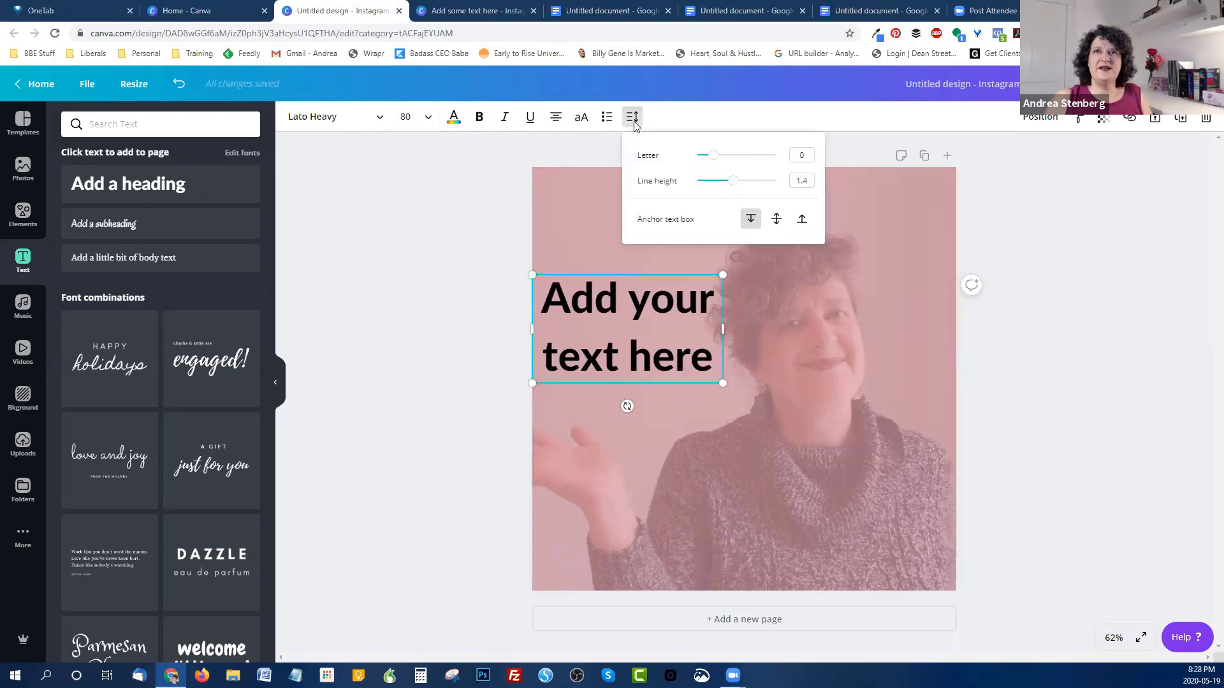
{"action": "left_click_drag", "start_coordinate": [732, 184], "coordinate": [721, 178]}
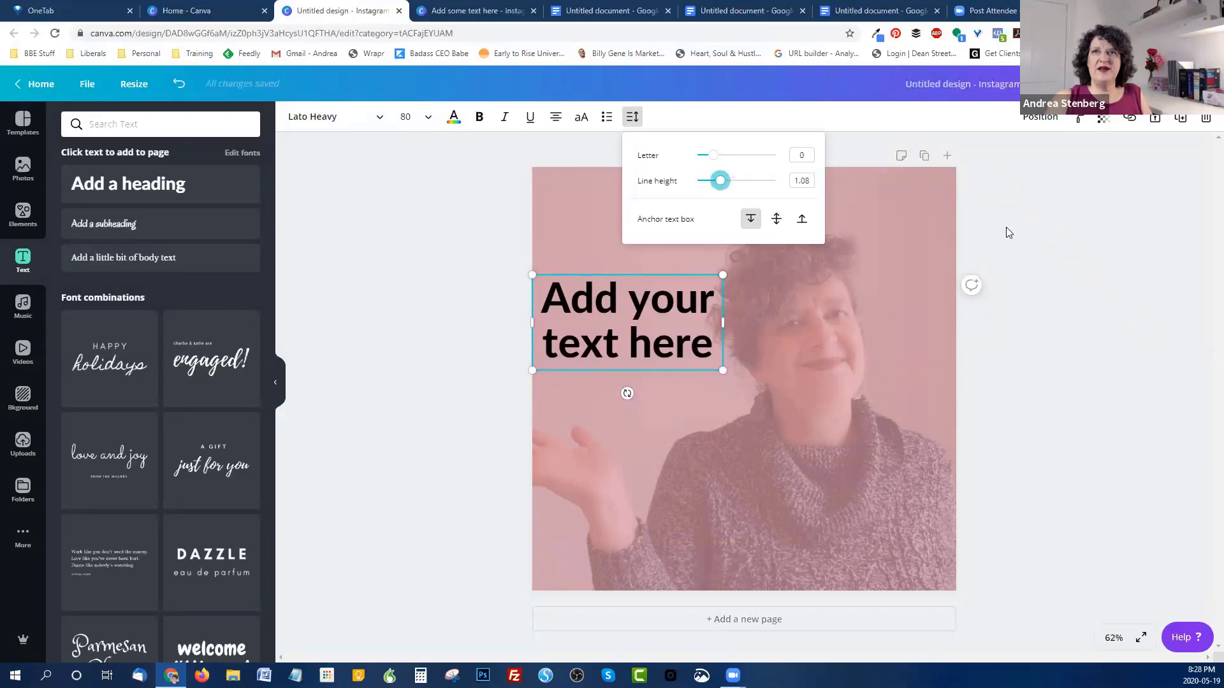
{"action": "left_click", "coordinate": [1027, 227]}
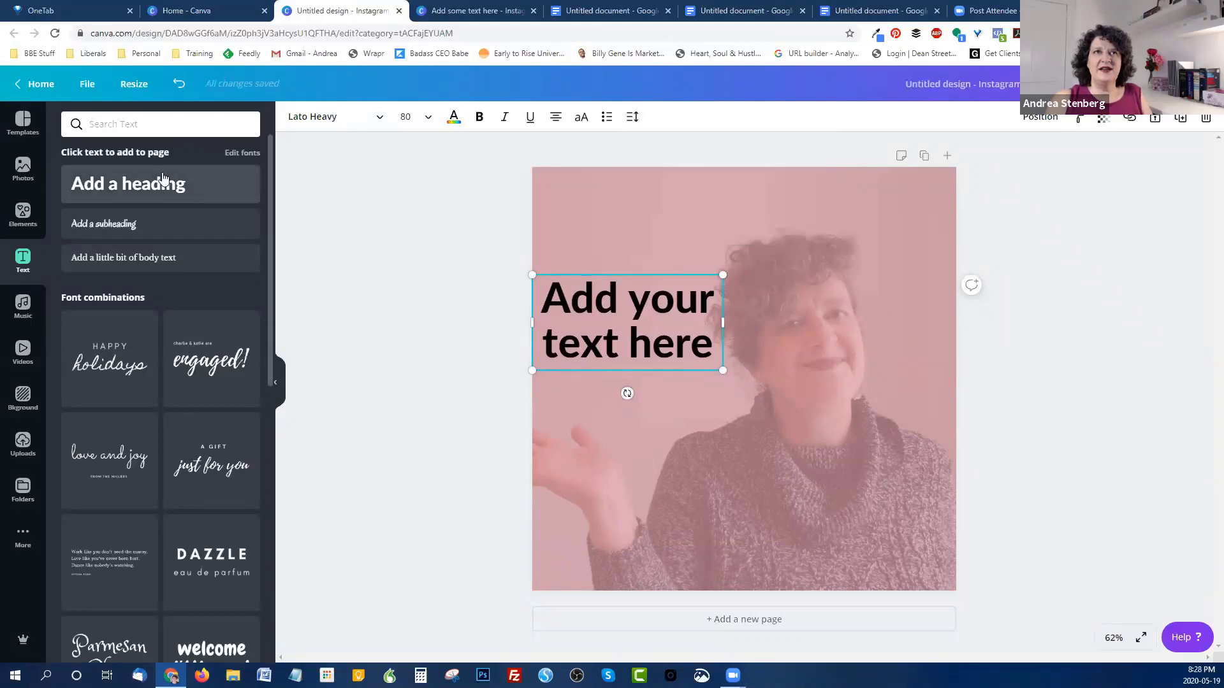
Step: Add a small text line reading 'speaker' beneath the heading
{"action": "left_click", "coordinate": [171, 203]}
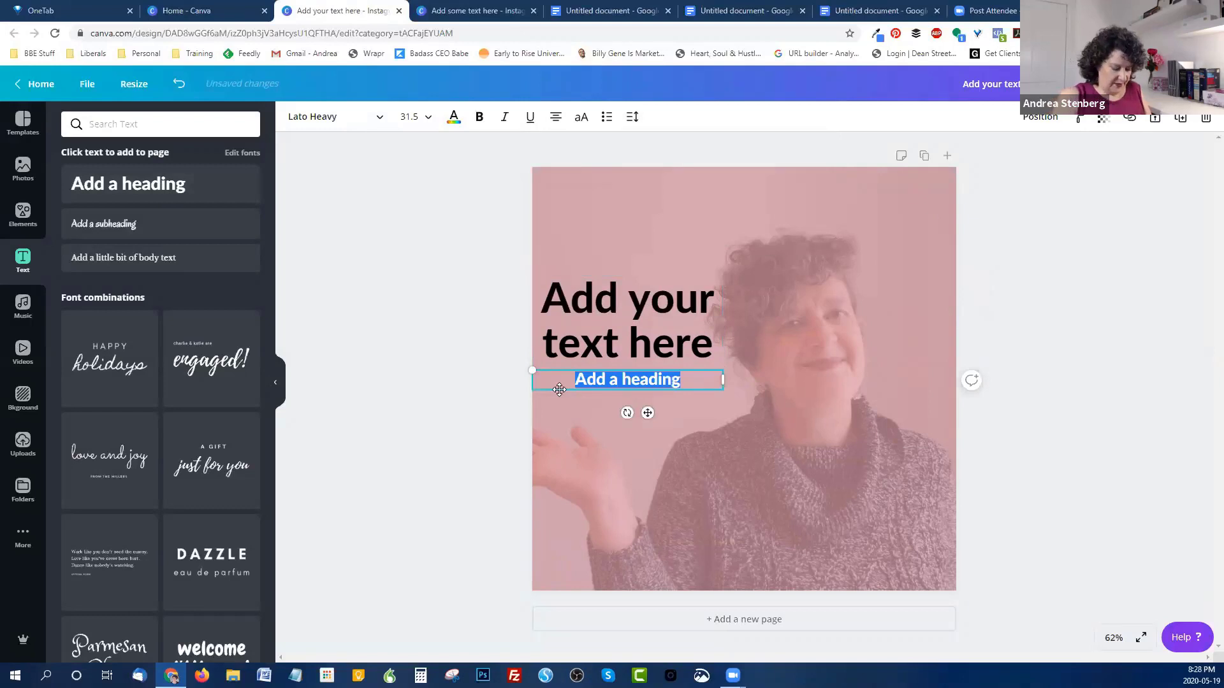
{"action": "type", "text": "speakl"}
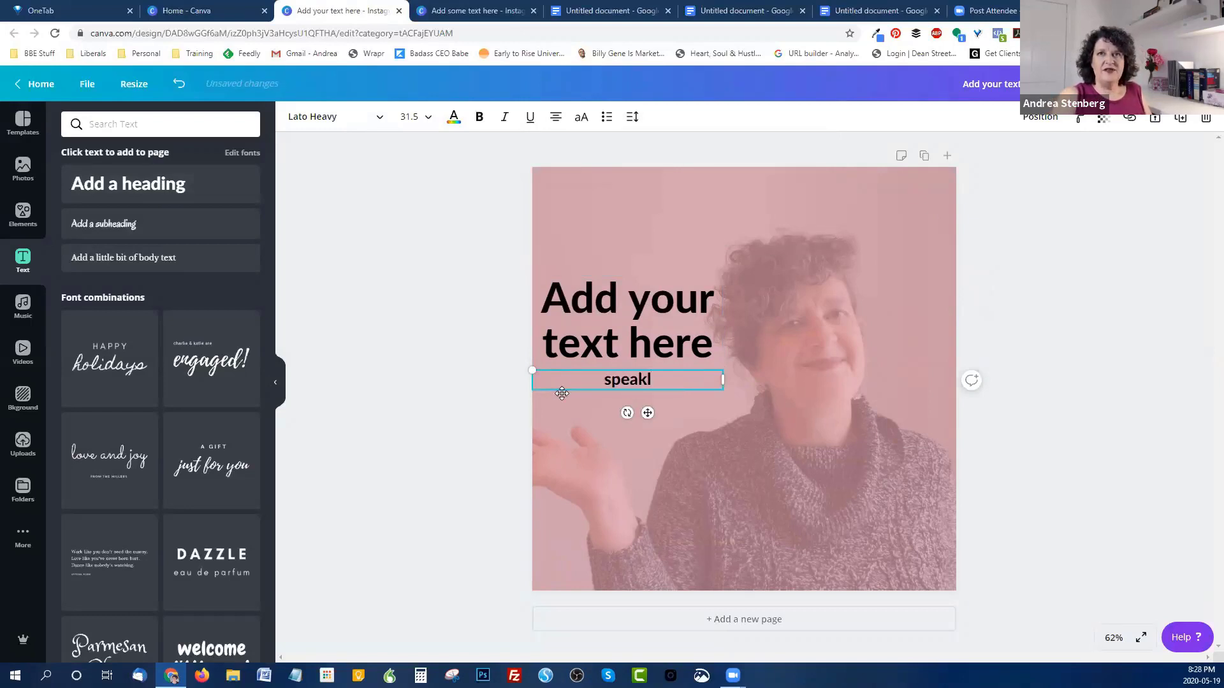
{"action": "key", "text": "BackSpace"}
{"action": "type", "text": "er"}
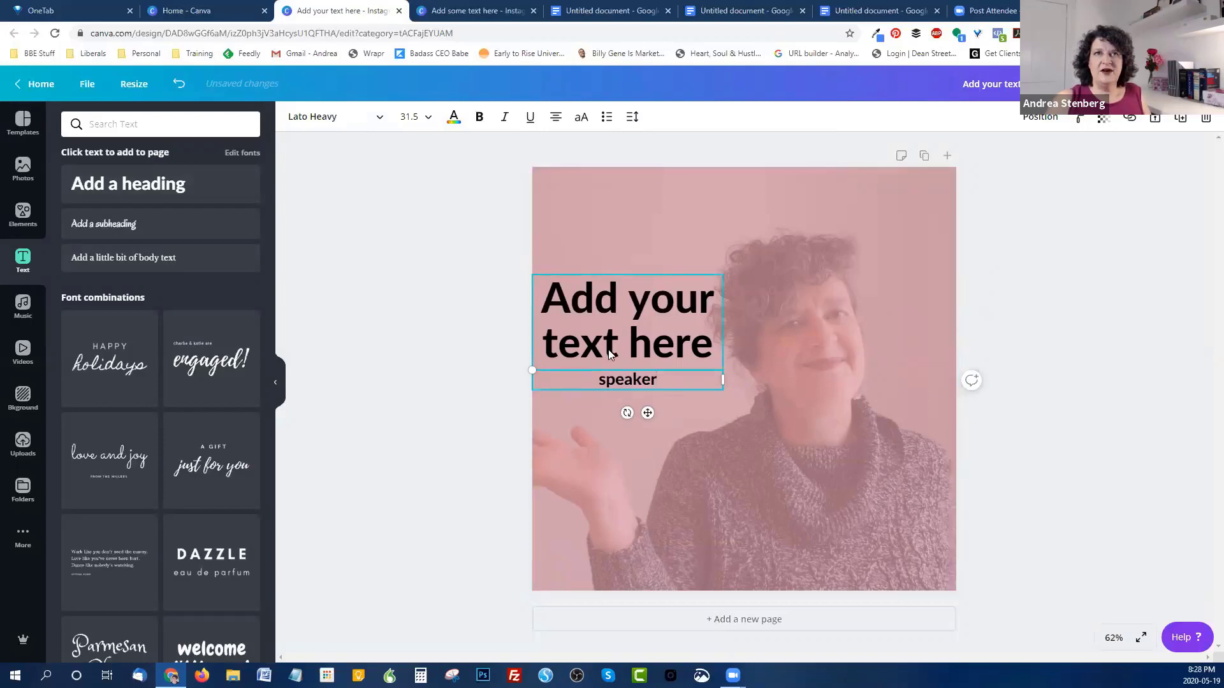
Step: Add another text box at the bottom of the post containing the Instagram handle
{"action": "left_click", "coordinate": [141, 184]}
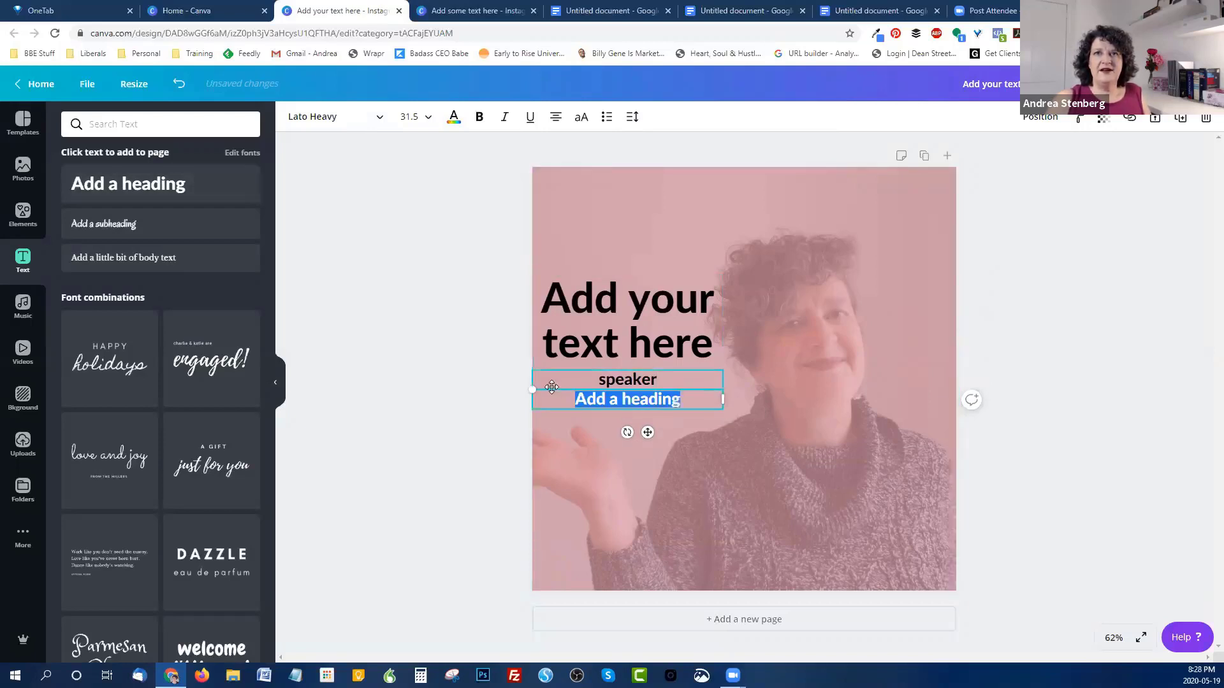
{"action": "left_click", "coordinate": [613, 399]}
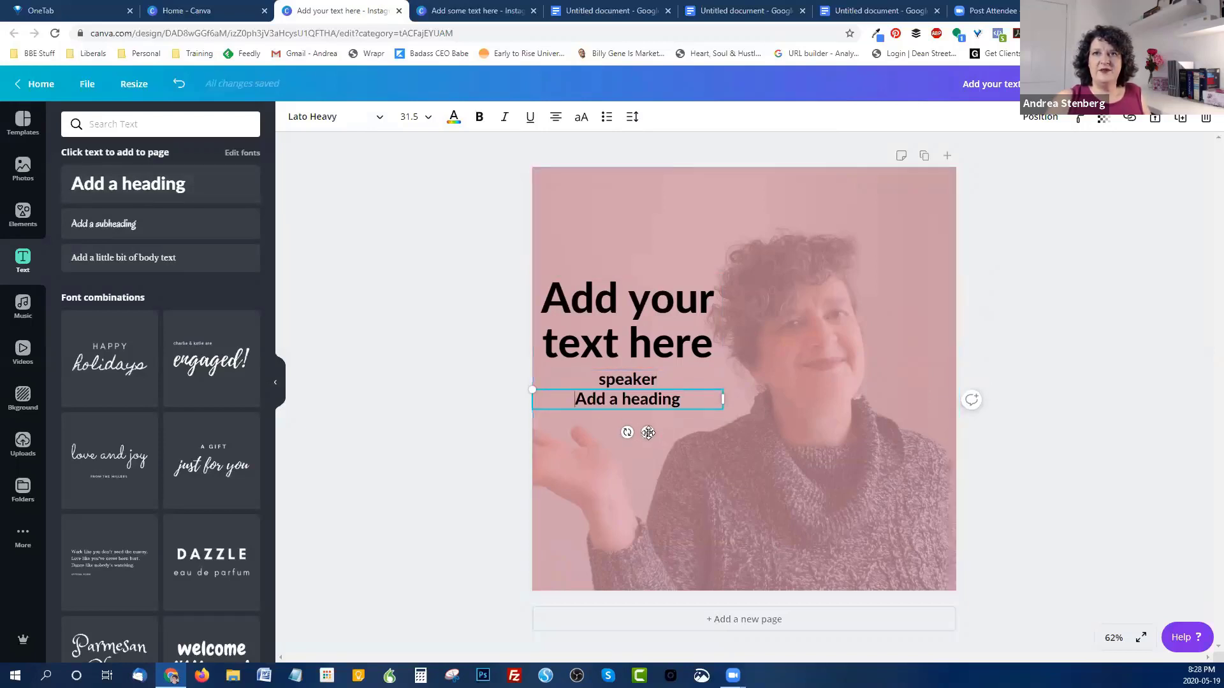
{"action": "left_click_drag", "start_coordinate": [647, 433], "coordinate": [781, 603]}
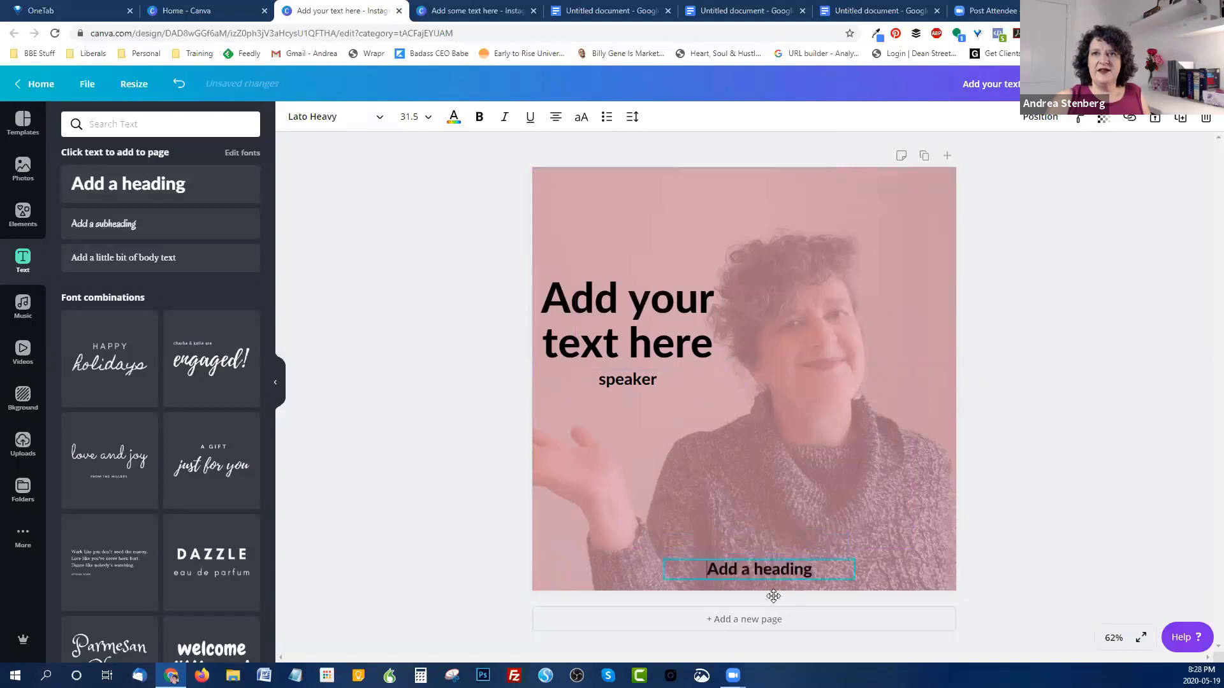
{"action": "double_click", "coordinate": [758, 572]}
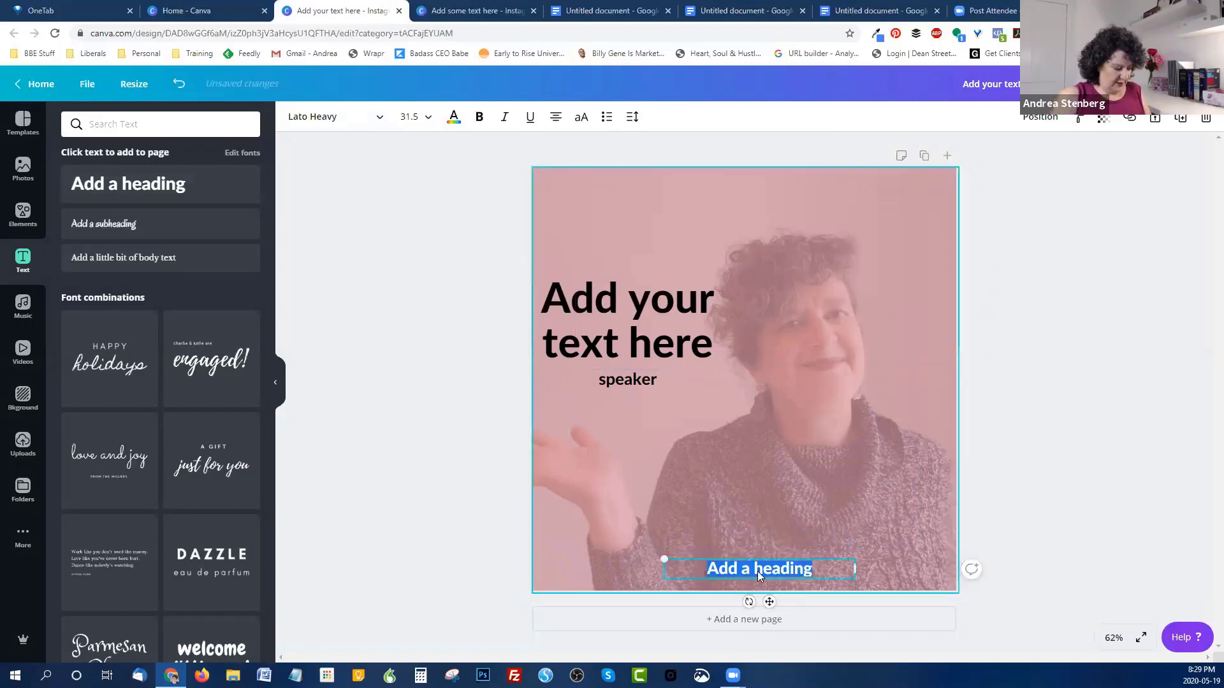
{"action": "type", "text": "@andreastenberg"}
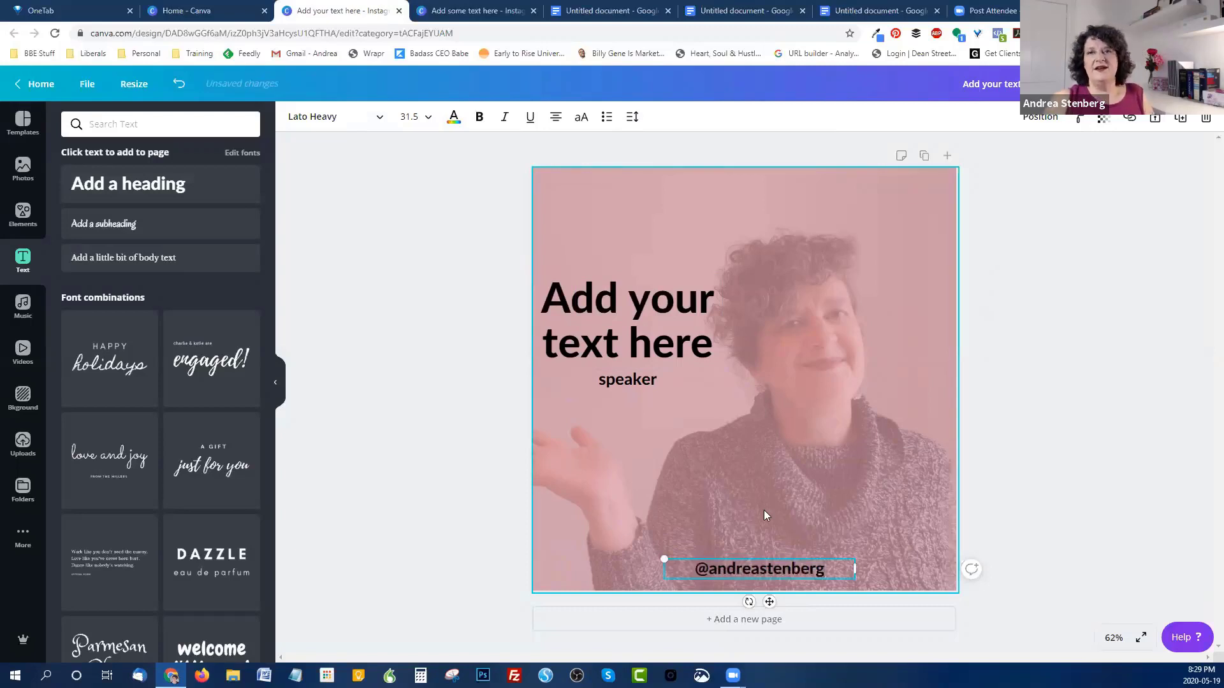
{"action": "left_click", "coordinate": [1046, 466]}
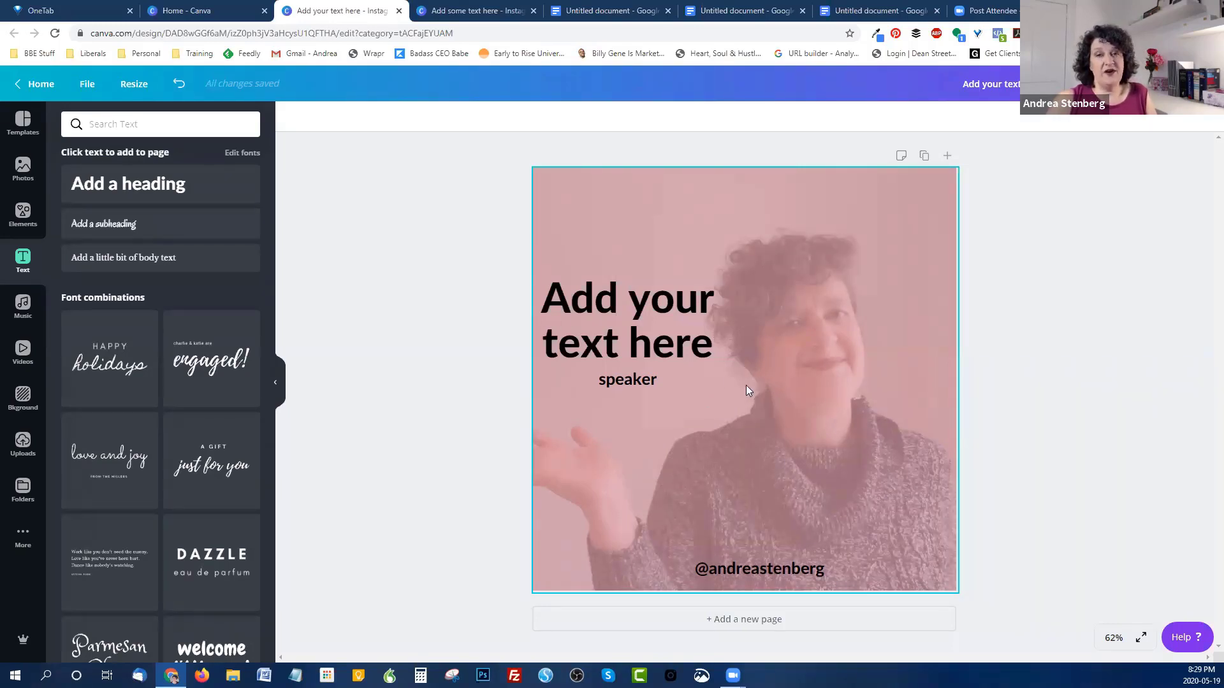
Step: Slide the pink overlay aside and delete the old waving-woman photo
{"action": "left_click_drag", "start_coordinate": [809, 413], "coordinate": [609, 416]}
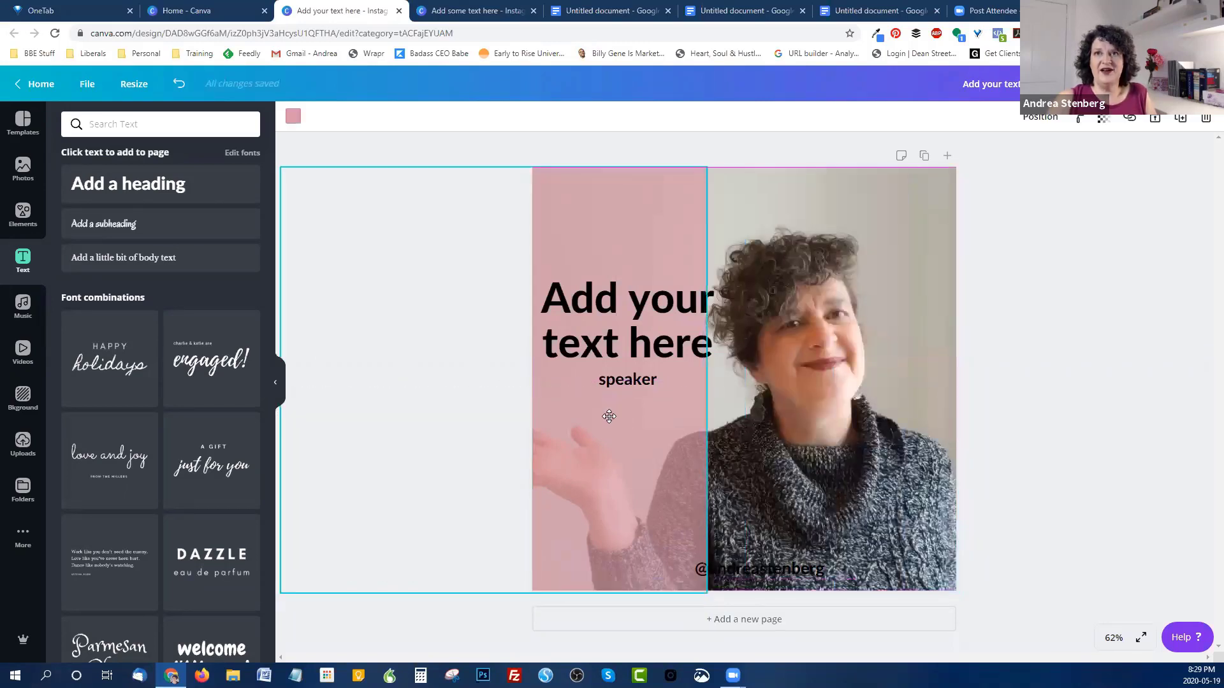
{"action": "left_click", "coordinate": [884, 409]}
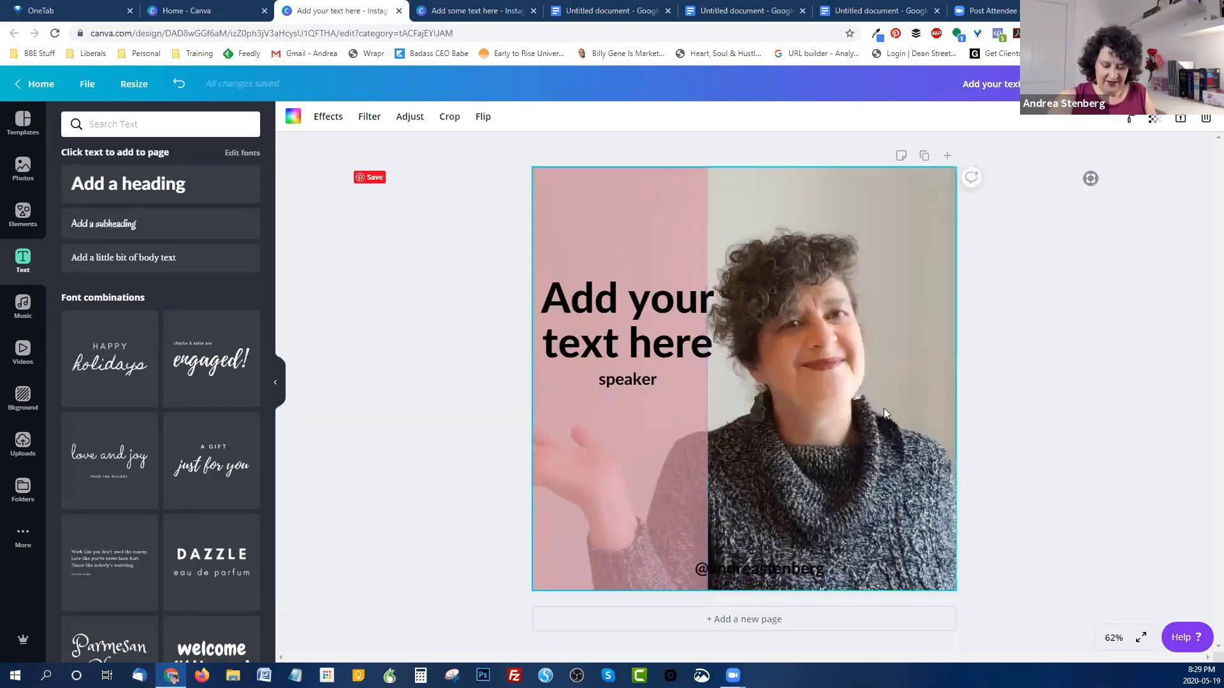
{"action": "key", "text": "Delete"}
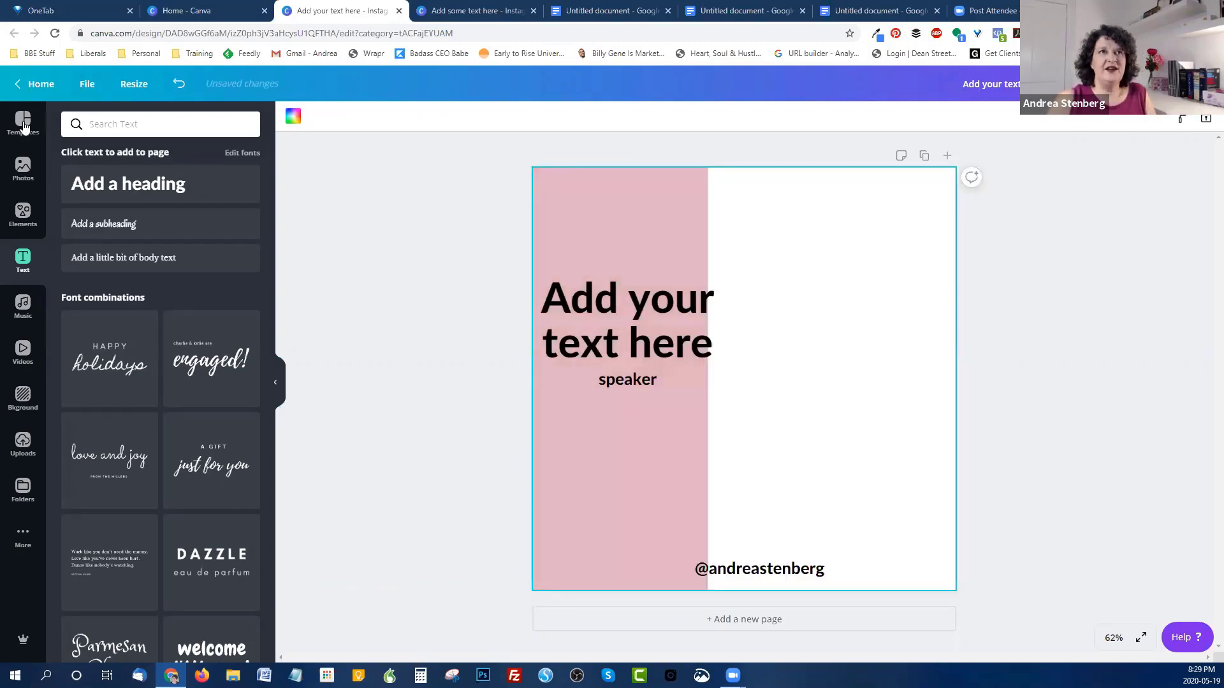
Step: Add the lakeside photo from Uploads and resize it to fill the page
{"action": "left_click", "coordinate": [23, 445]}
{"action": "scroll", "coordinate": [187, 402], "scroll_direction": "down", "scroll_amount": 5}
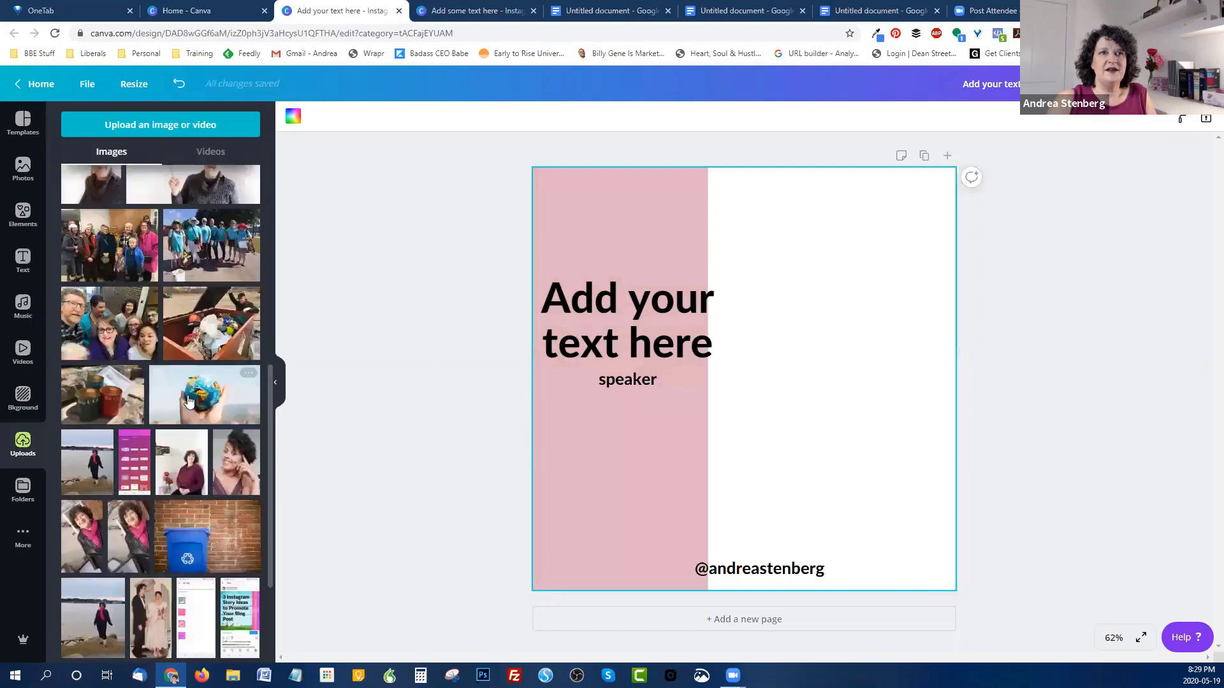
{"action": "scroll", "coordinate": [187, 402], "scroll_direction": "down", "scroll_amount": 1}
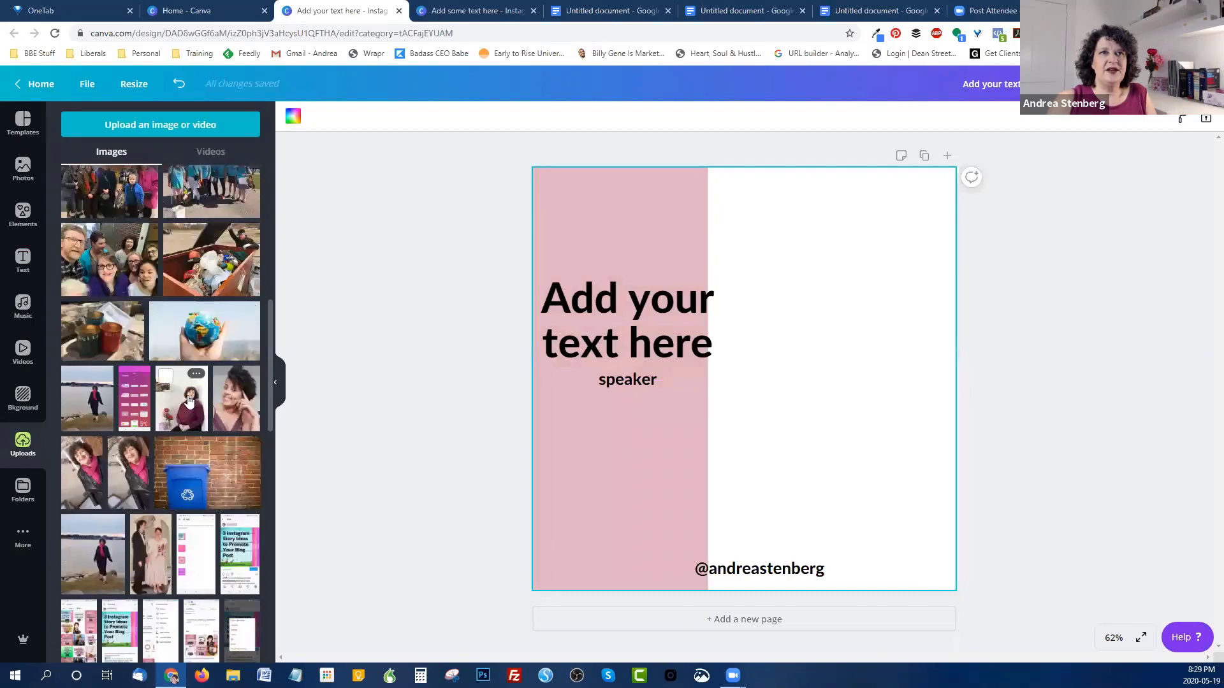
{"action": "left_click", "coordinate": [90, 396]}
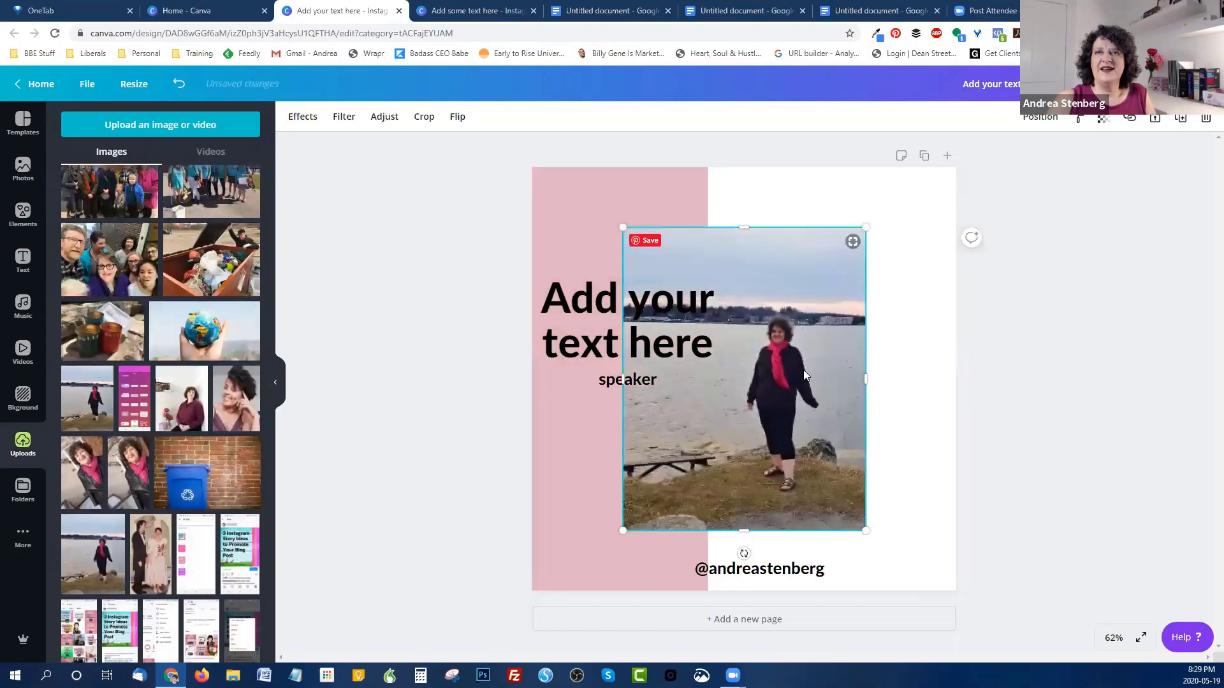
{"action": "left_click_drag", "start_coordinate": [748, 333], "coordinate": [714, 310]}
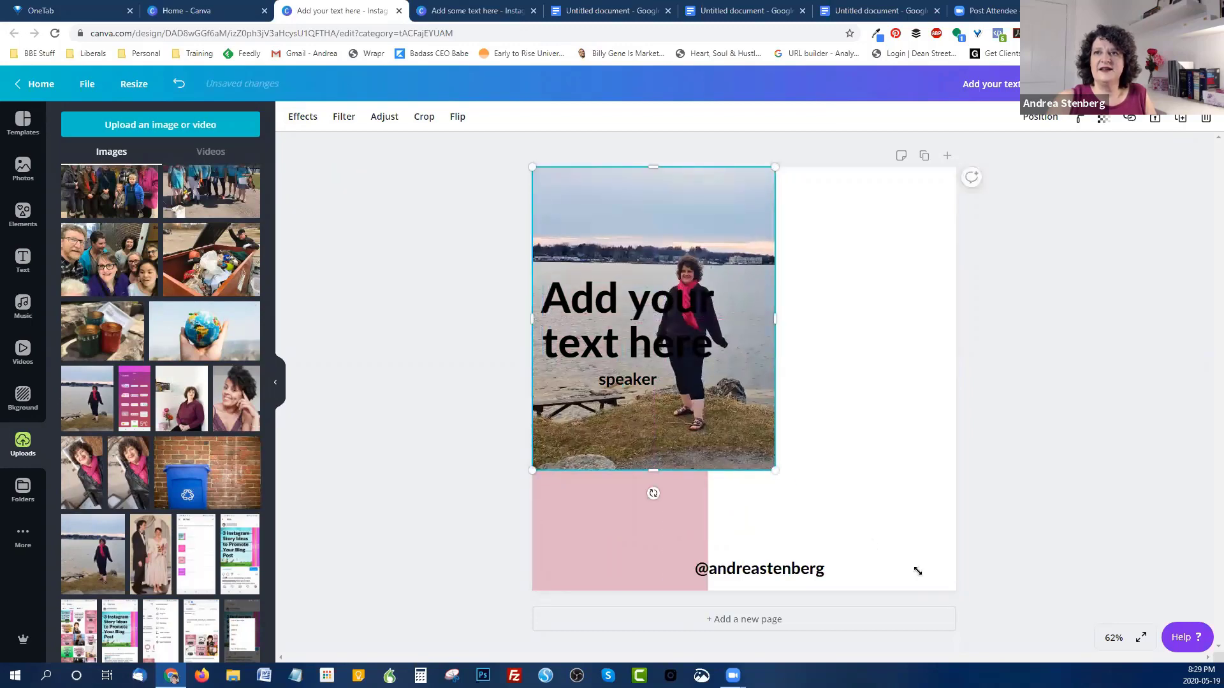
{"action": "mouse_move", "coordinate": [982, 644]}
{"action": "left_mouse_down"}
{"action": "mouse_move", "coordinate": [930, 631]}
{"action": "mouse_move", "coordinate": [995, 638]}
{"action": "mouse_move", "coordinate": [996, 673]}
{"action": "mouse_move", "coordinate": [989, 654]}
{"action": "left_mouse_up"}
{"action": "left_click_drag", "start_coordinate": [875, 470], "coordinate": [871, 425]}
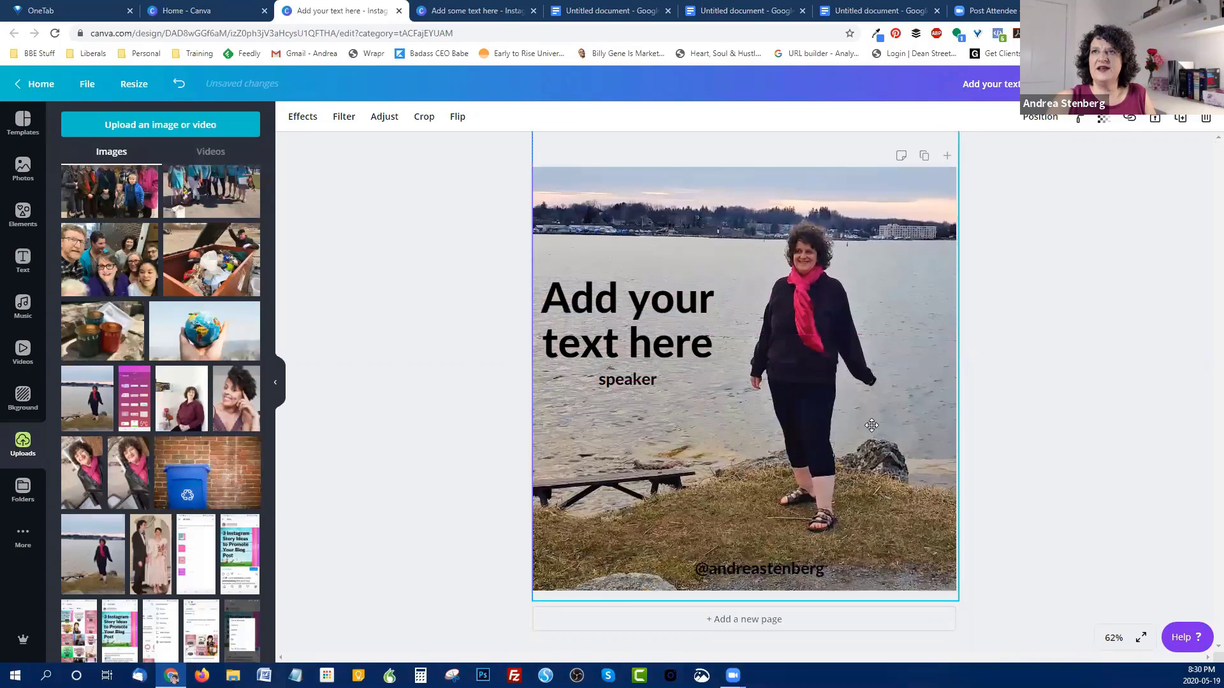
Step: Send the lakeside photo to the back and realign the pink overlay over the whole post
{"action": "left_click", "coordinate": [1036, 121]}
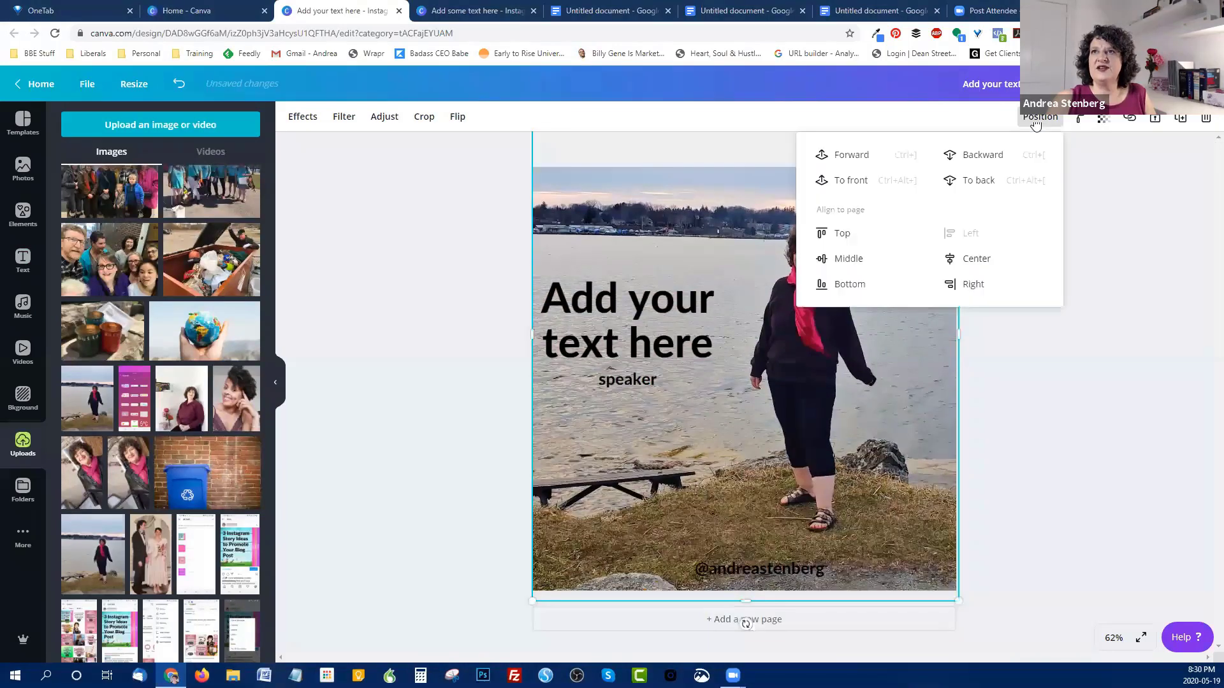
{"action": "left_click", "coordinate": [957, 185]}
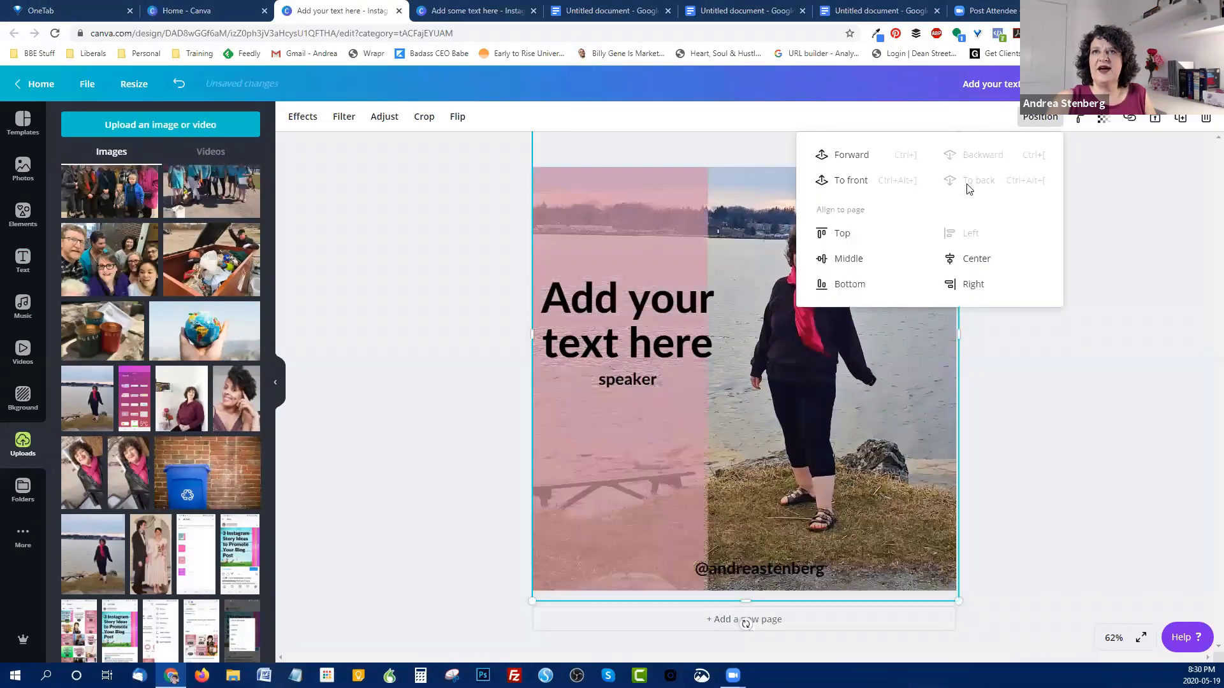
{"action": "left_click", "coordinate": [598, 216]}
{"action": "left_click_drag", "start_coordinate": [653, 218], "coordinate": [845, 213]}
{"action": "left_click_drag", "start_coordinate": [845, 213], "coordinate": [845, 213]}
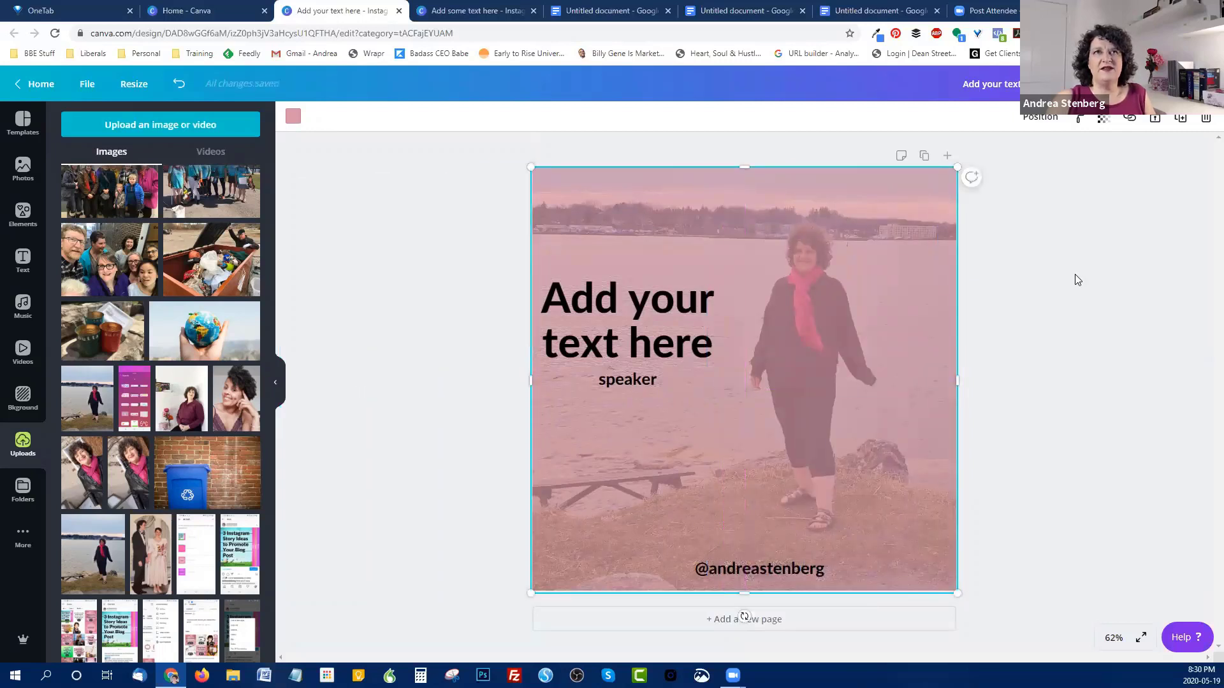
Step: Try lavender, purple, cyan, teal and crimson overlays before settling on light orange
{"action": "left_click", "coordinate": [297, 118]}
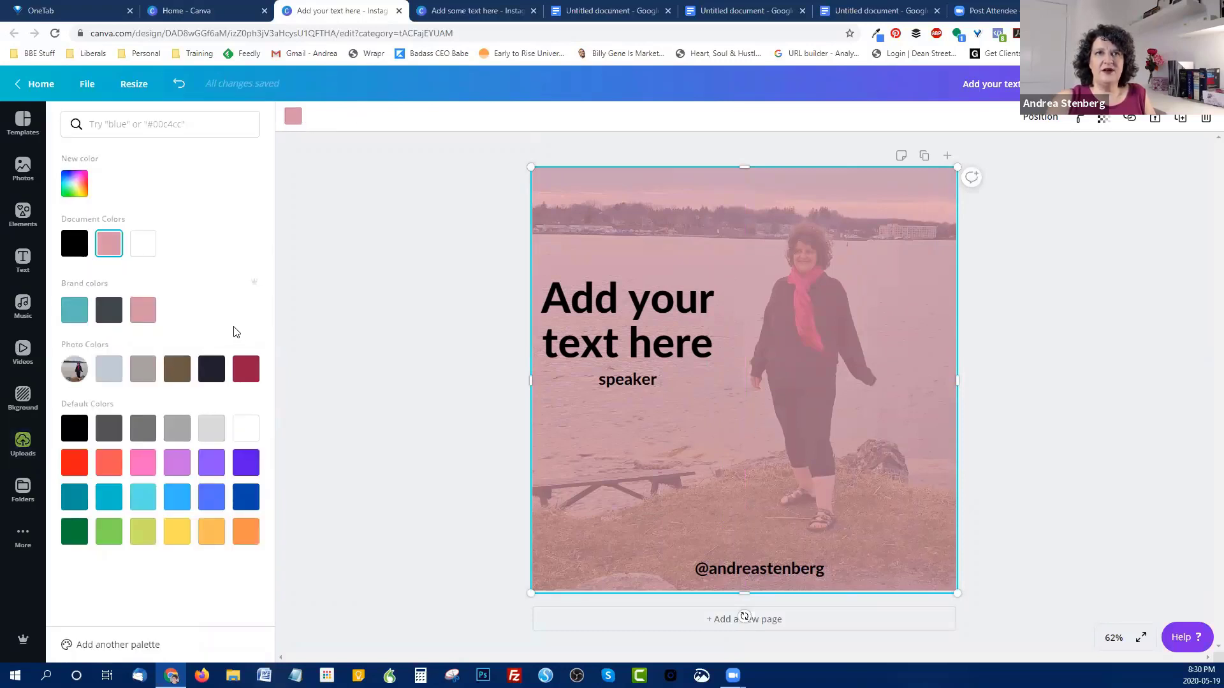
{"action": "left_click", "coordinate": [178, 464]}
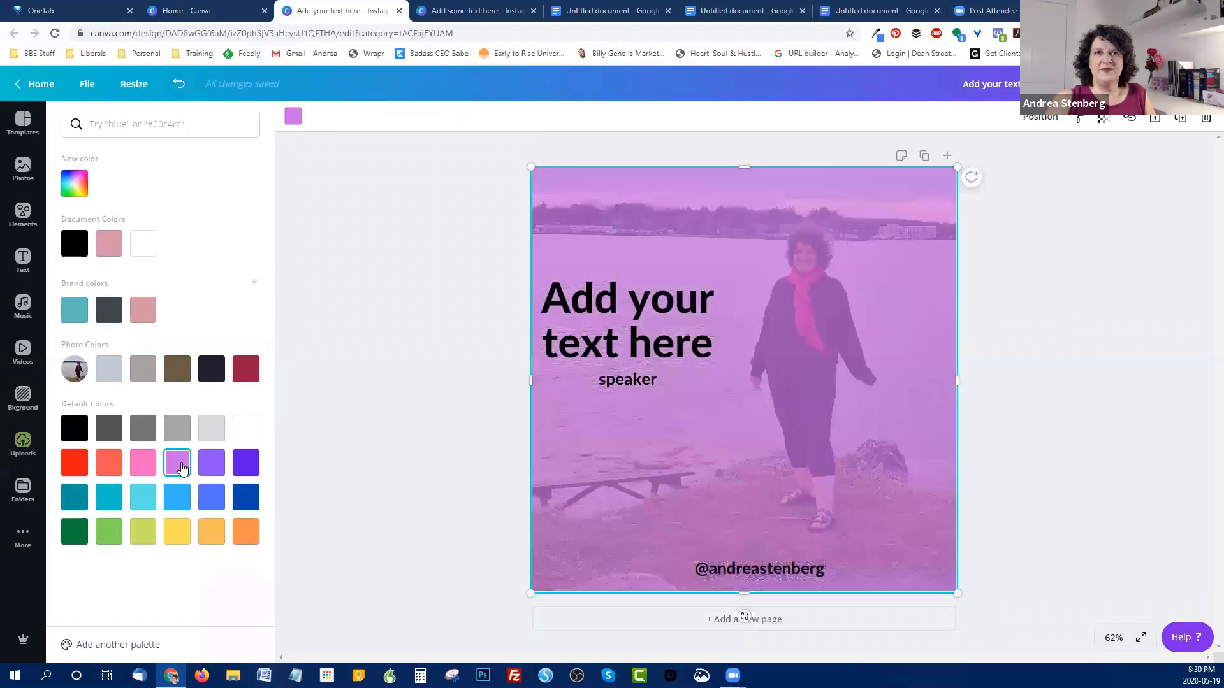
{"action": "left_click", "coordinate": [245, 469]}
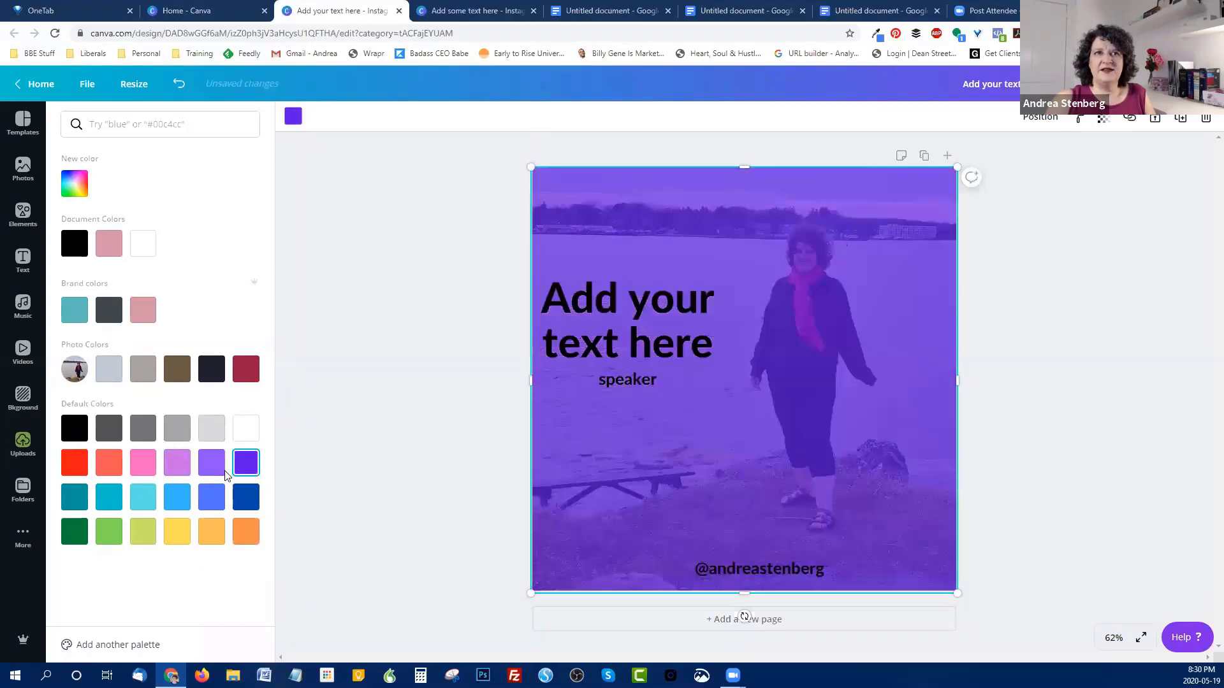
{"action": "left_click", "coordinate": [144, 502]}
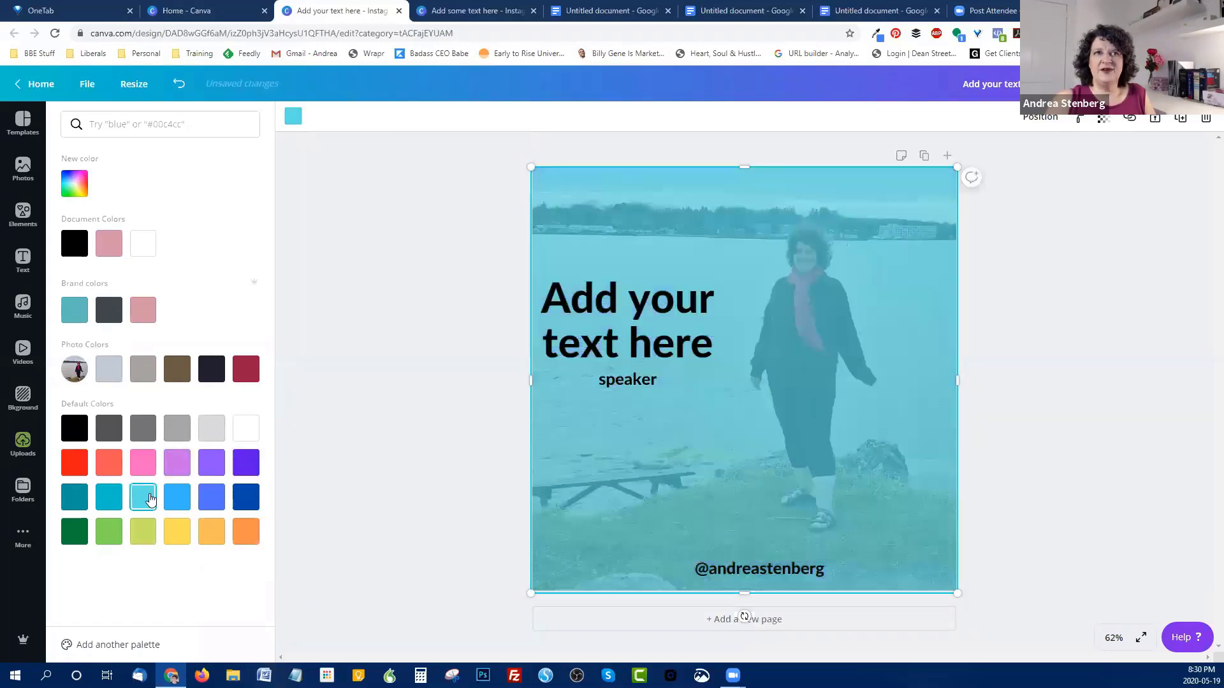
{"action": "left_click", "coordinate": [73, 502]}
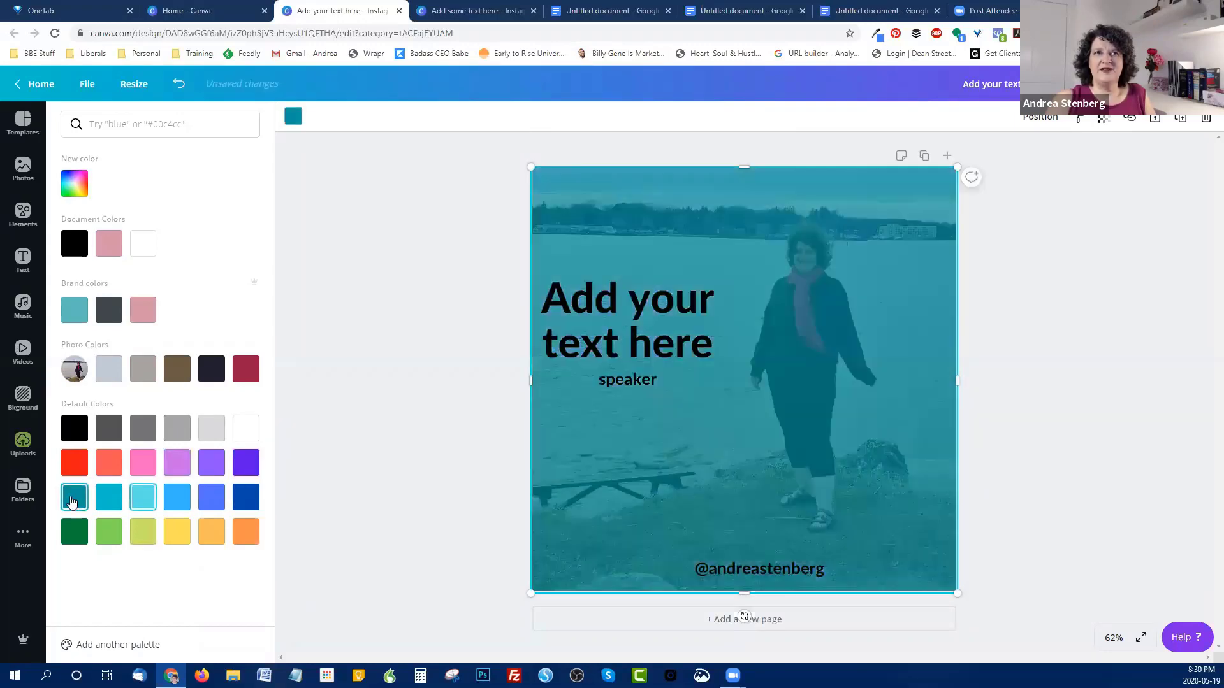
{"action": "left_click", "coordinate": [243, 375]}
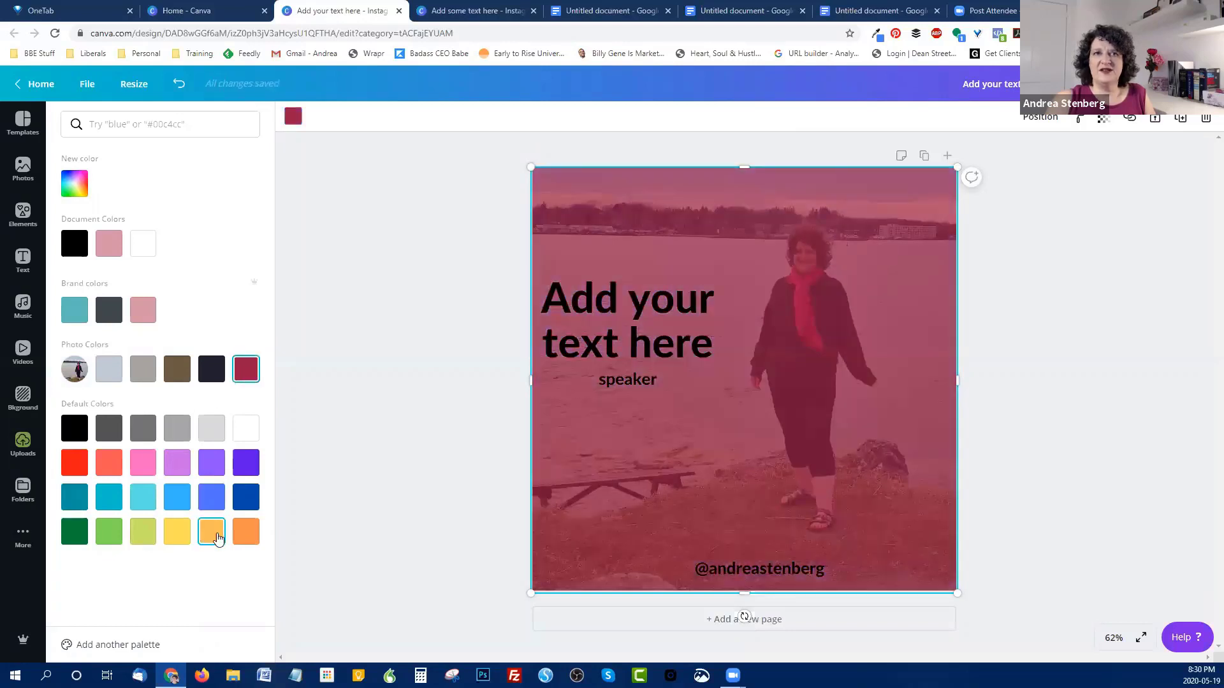
{"action": "left_click", "coordinate": [214, 534]}
{"action": "left_click", "coordinate": [422, 247]}
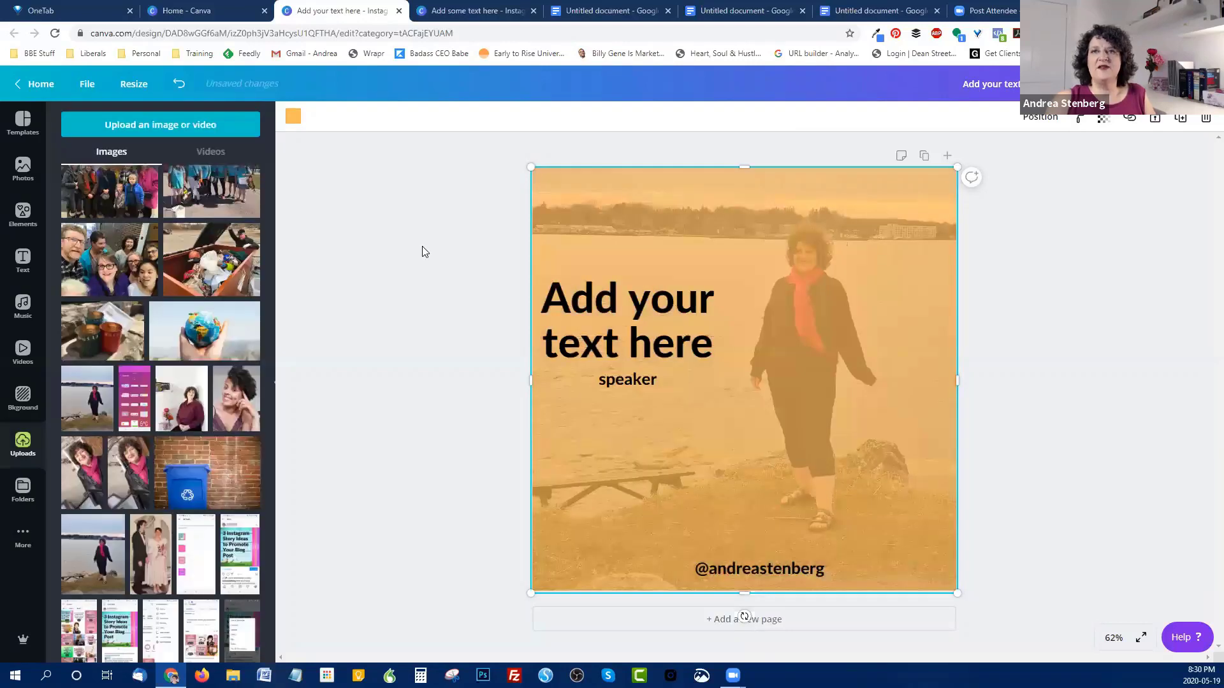